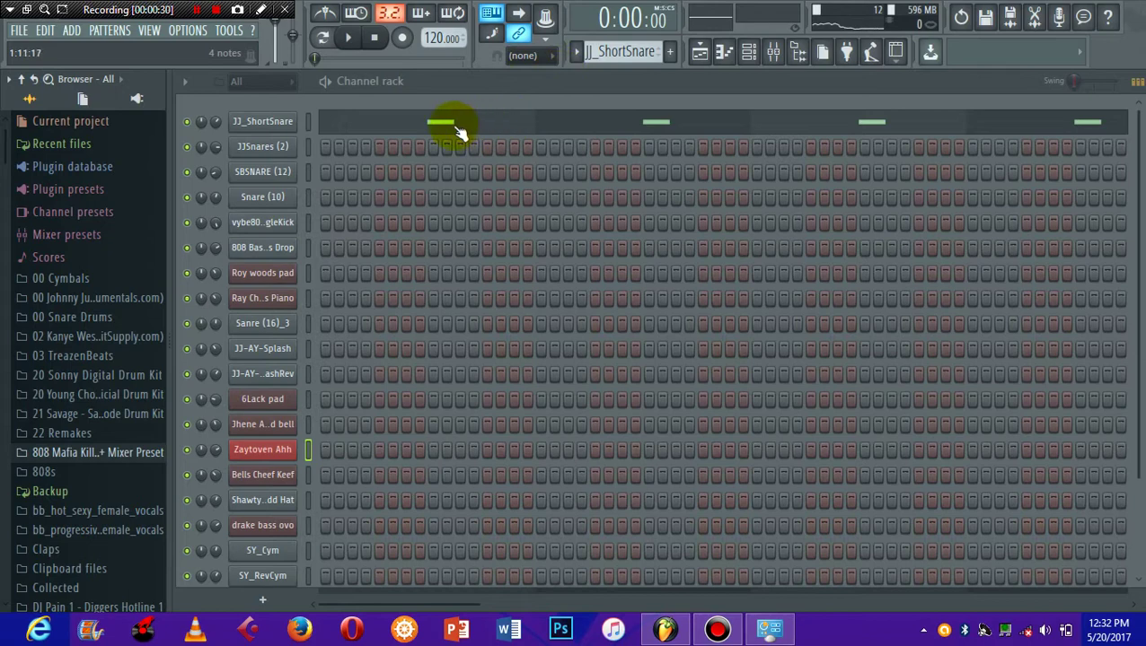
Step: Check the JJ_ShortSnare channel's sampler settings and start playing the song with the playlist open
{"action": "left_click", "coordinate": [263, 123]}
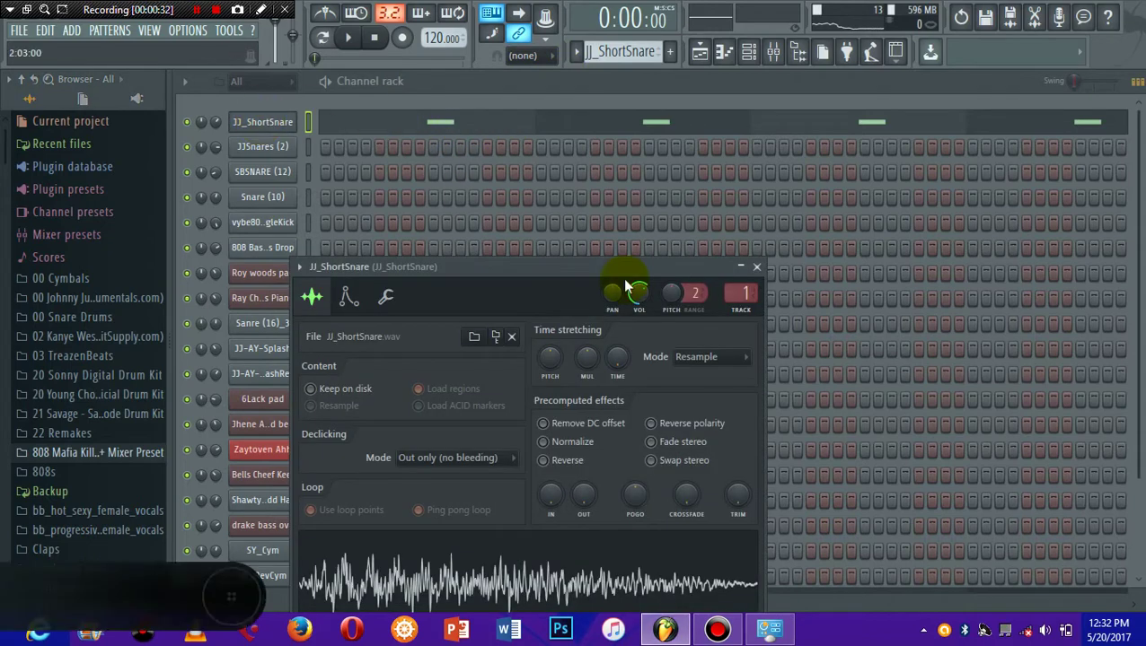
{"action": "left_click", "coordinate": [756, 267]}
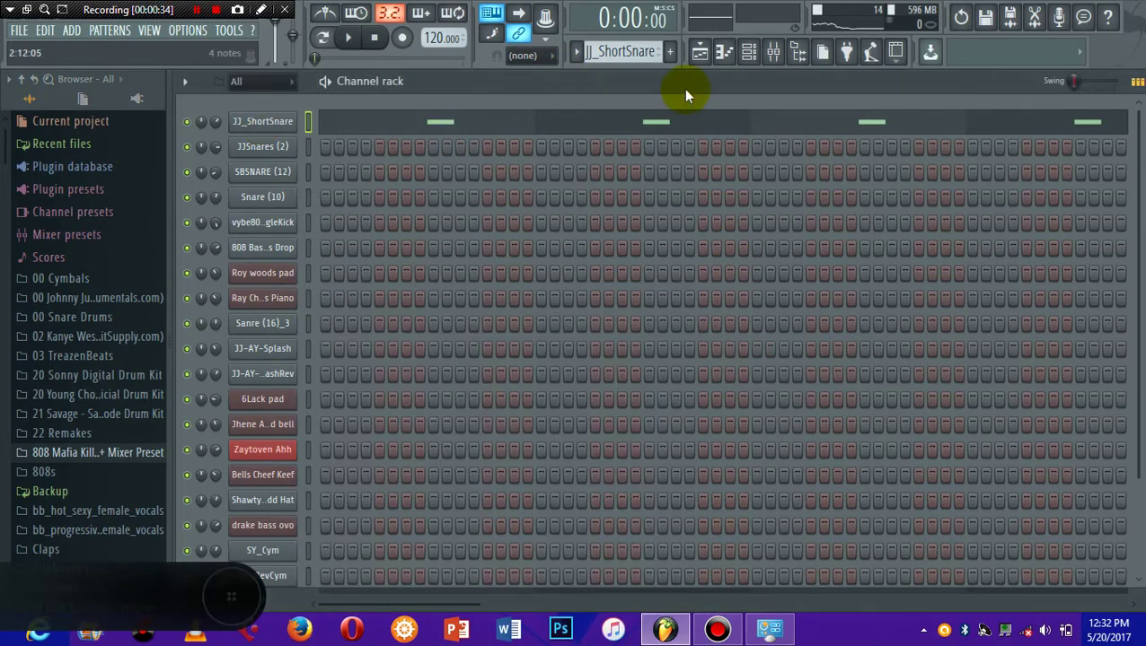
{"action": "left_click", "coordinate": [700, 63]}
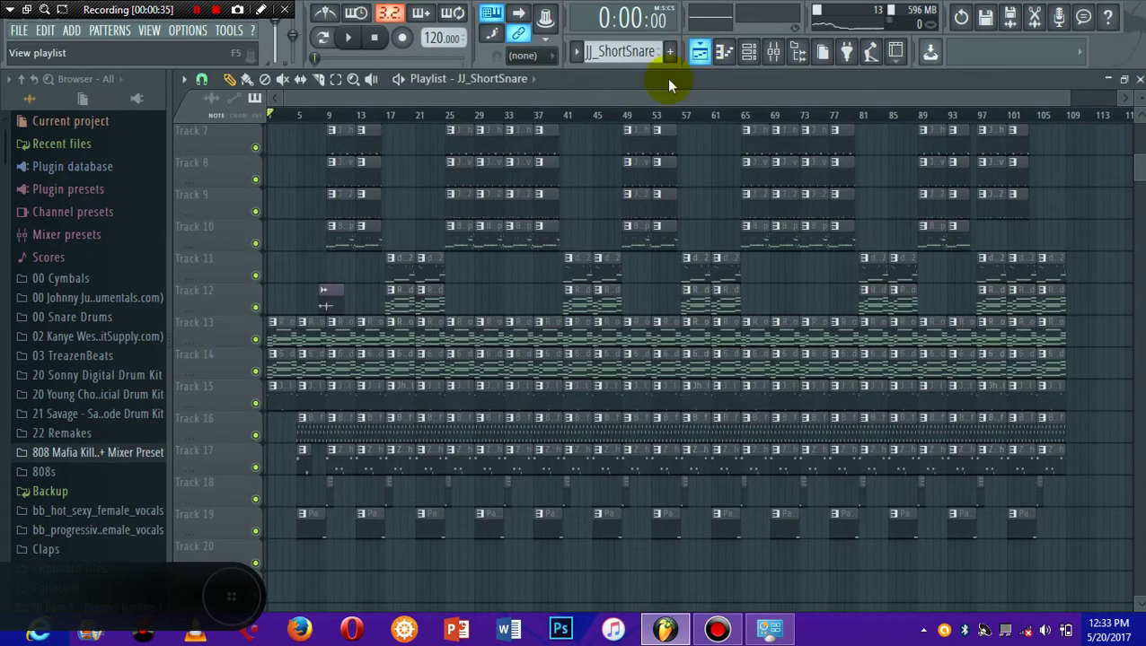
{"action": "key", "text": "F1"}
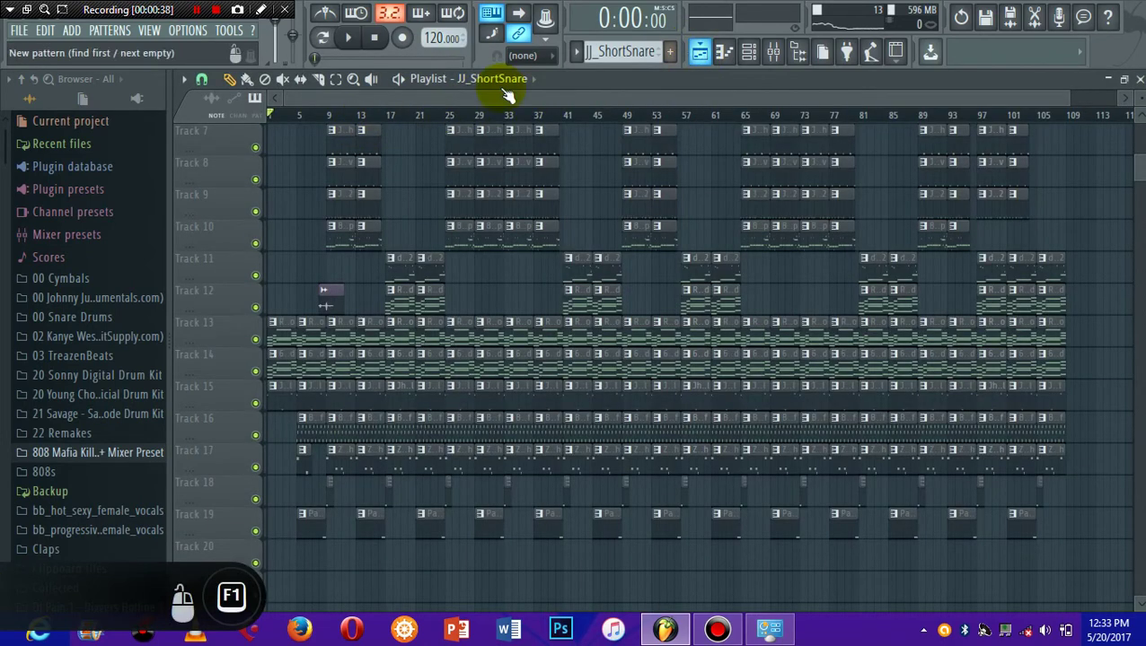
{"action": "left_click", "coordinate": [352, 39]}
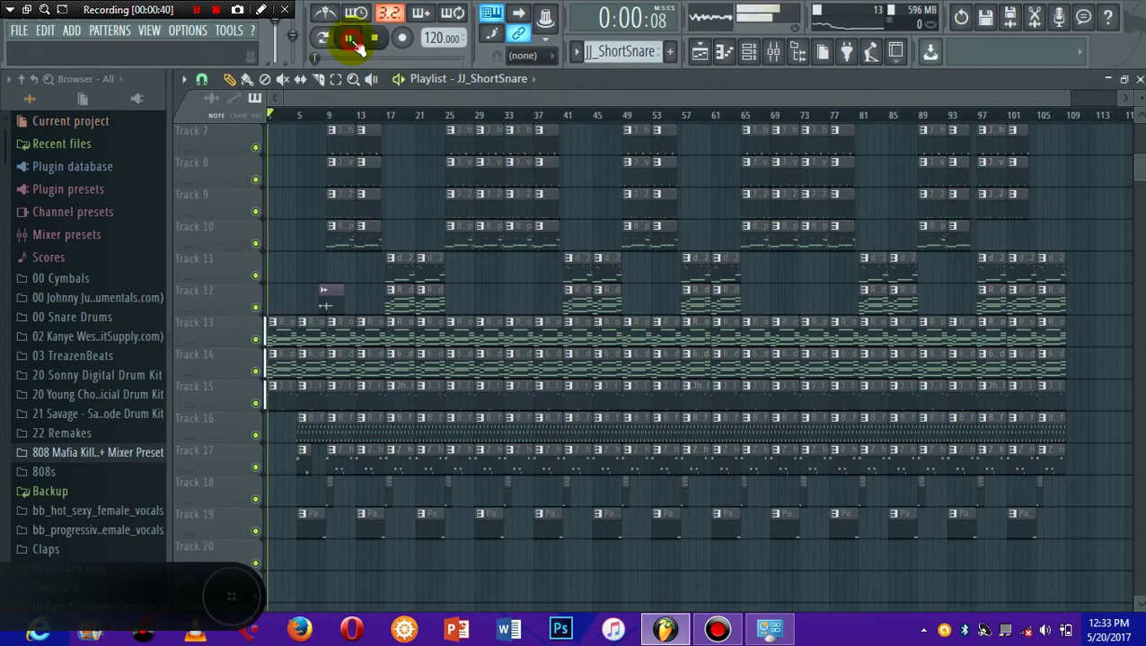
Step: Inspect the Ray Charles Piano and Zaytoven Ahh channel settings from the channel rack while the song plays
{"action": "left_click", "coordinate": [749, 51]}
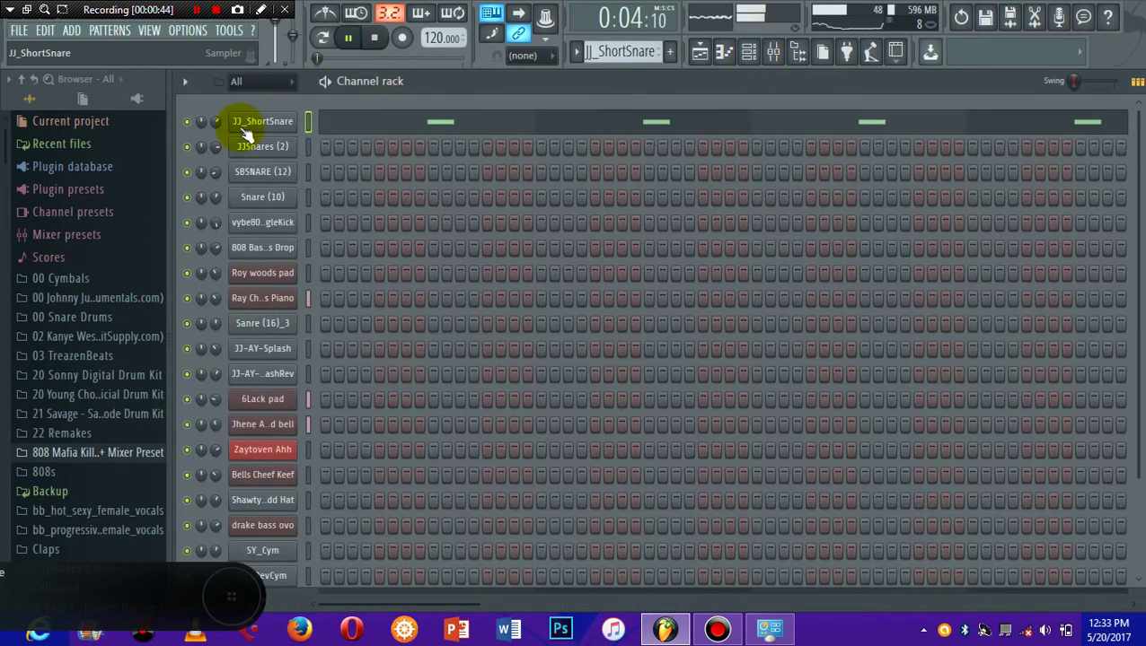
{"action": "left_click", "coordinate": [281, 301]}
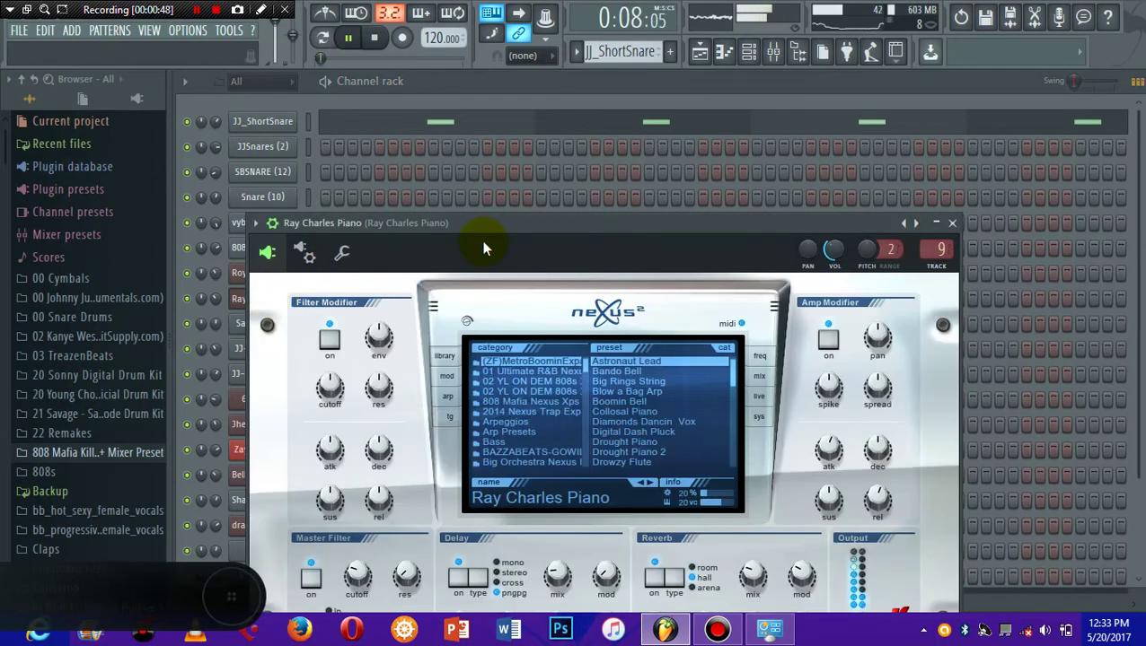
{"action": "key", "text": "Escape"}
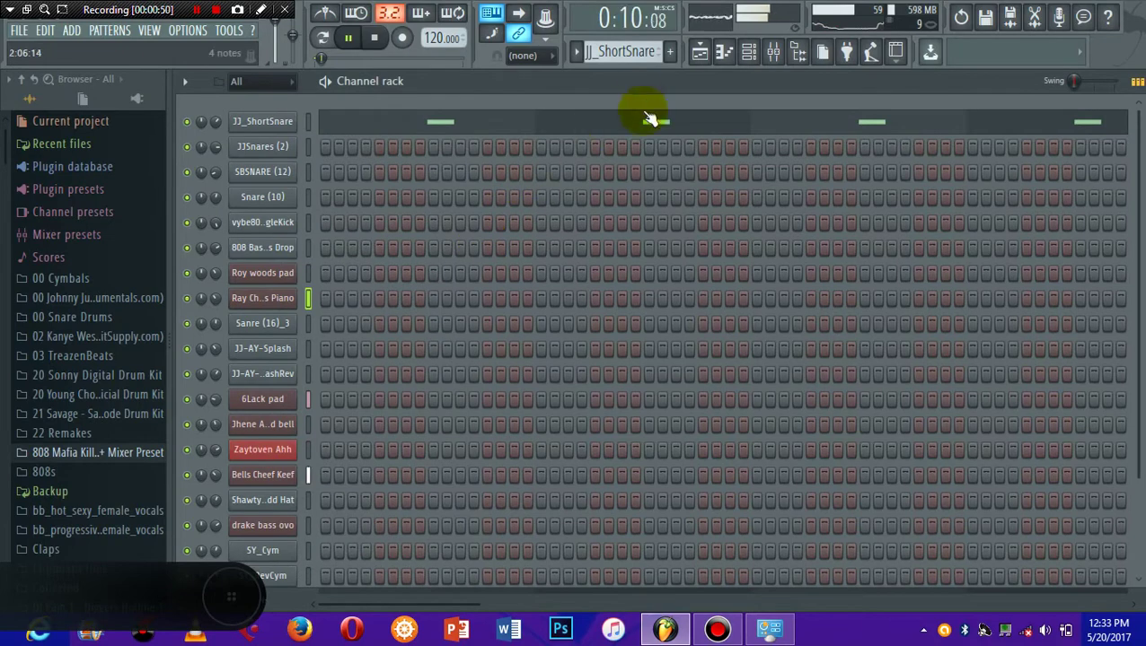
{"action": "left_click", "coordinate": [265, 451]}
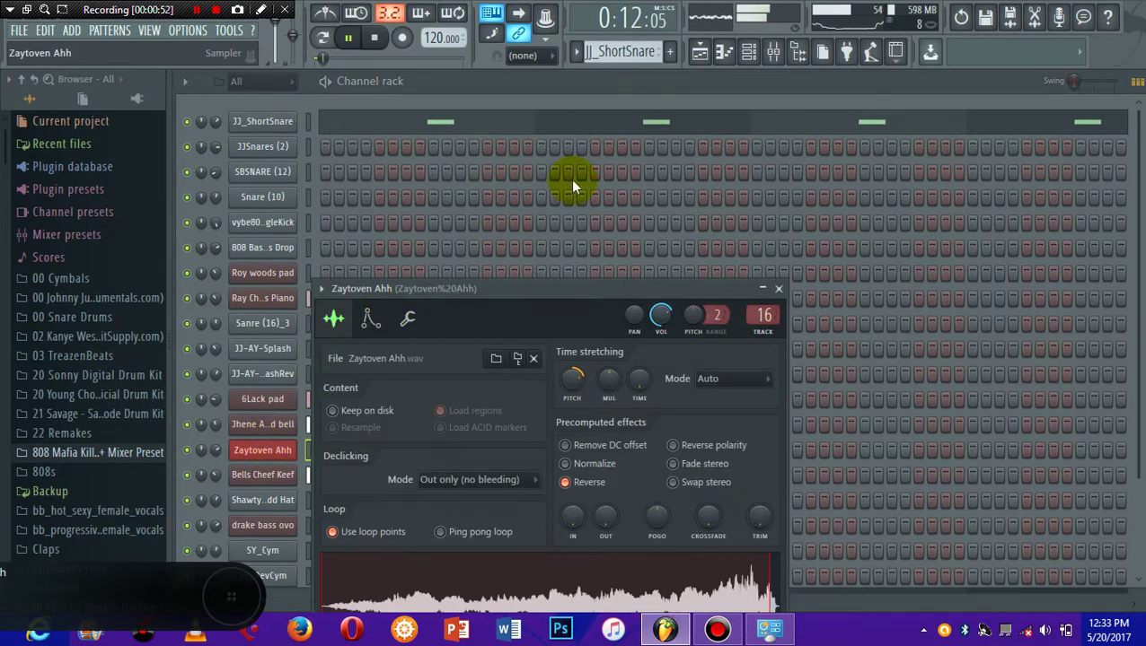
{"action": "left_click", "coordinate": [780, 290]}
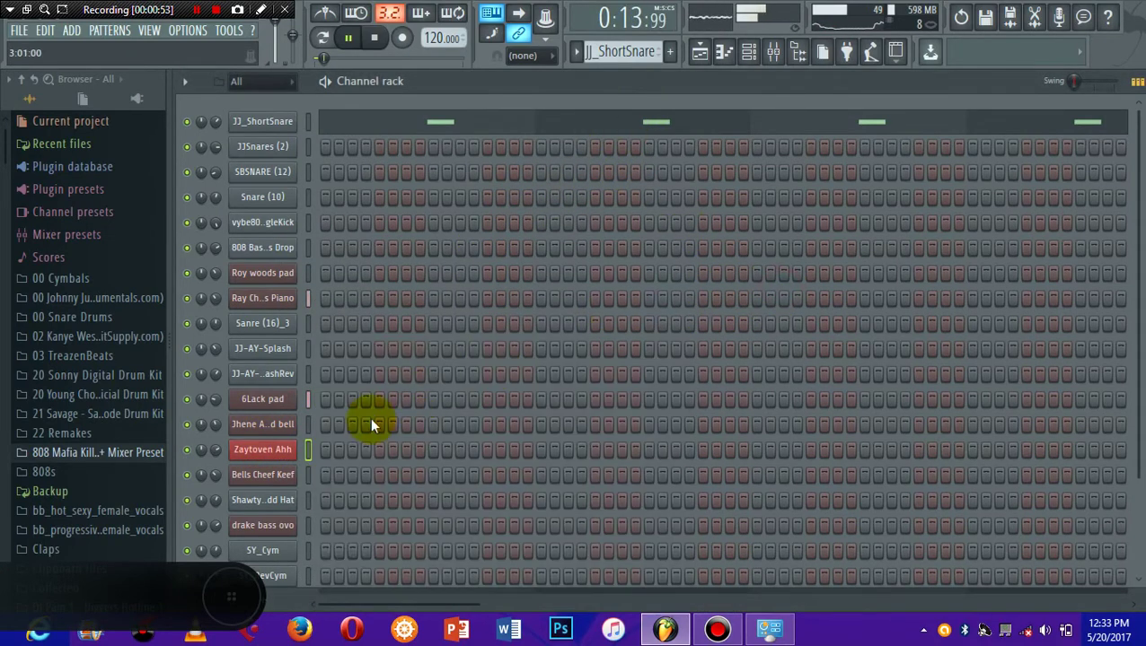
Step: Switch to the Zaytoven%20Ahh pattern and view the Zaytoven Ahh notes in the piano roll
{"action": "left_click", "coordinate": [577, 53]}
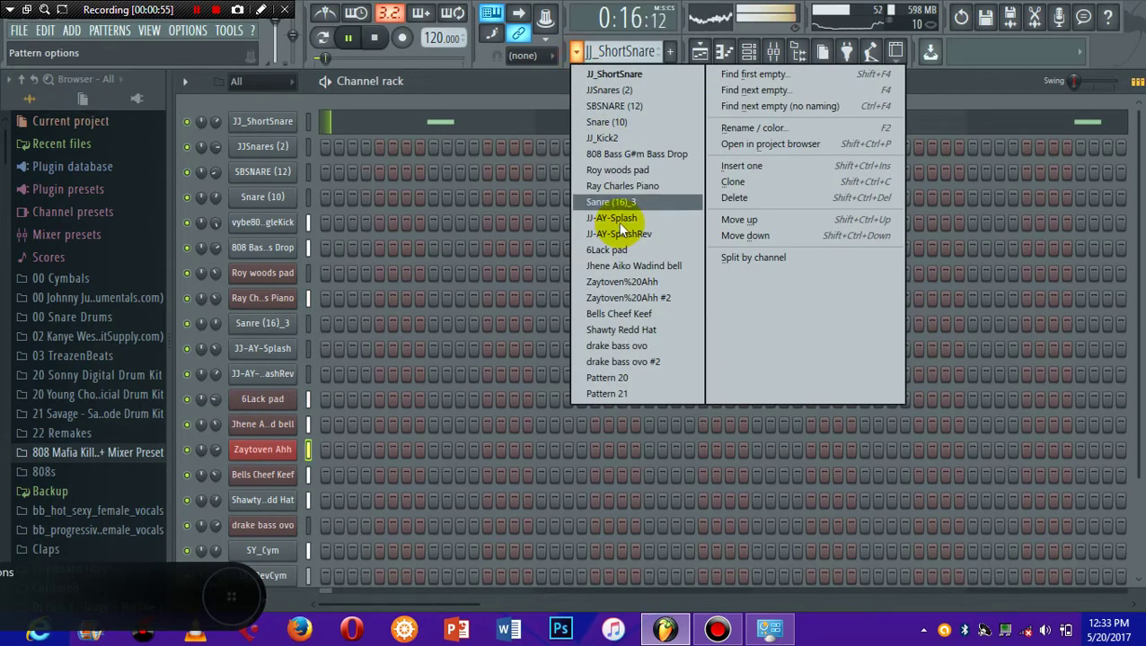
{"action": "left_click", "coordinate": [618, 283]}
{"action": "left_click", "coordinate": [469, 458]}
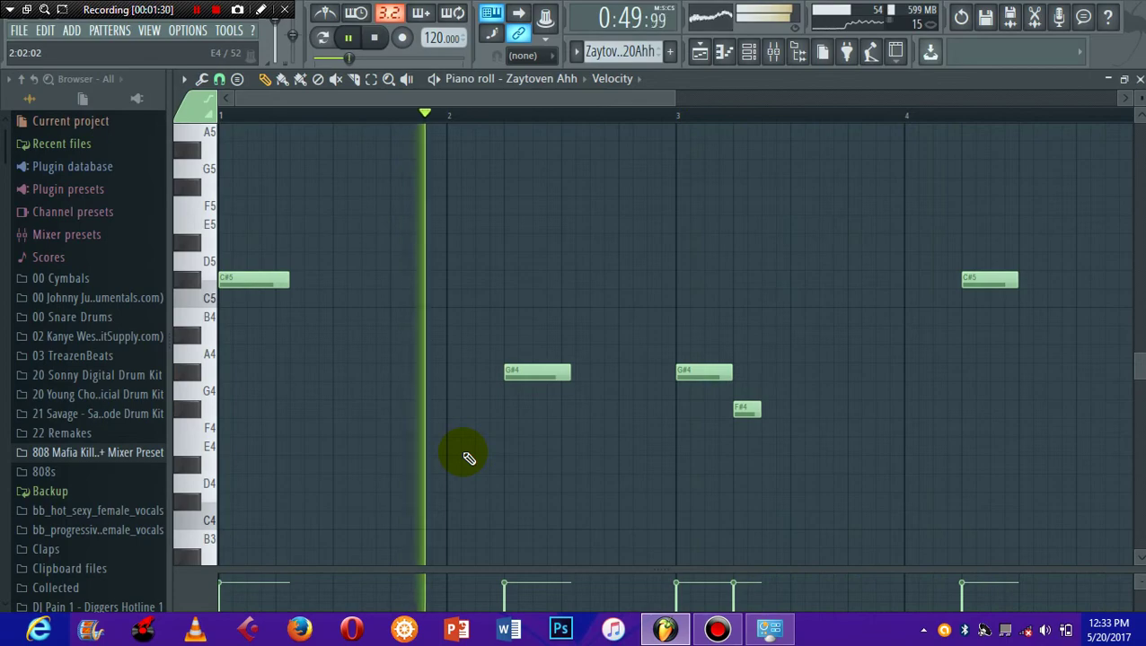
{"action": "key", "text": "F6"}
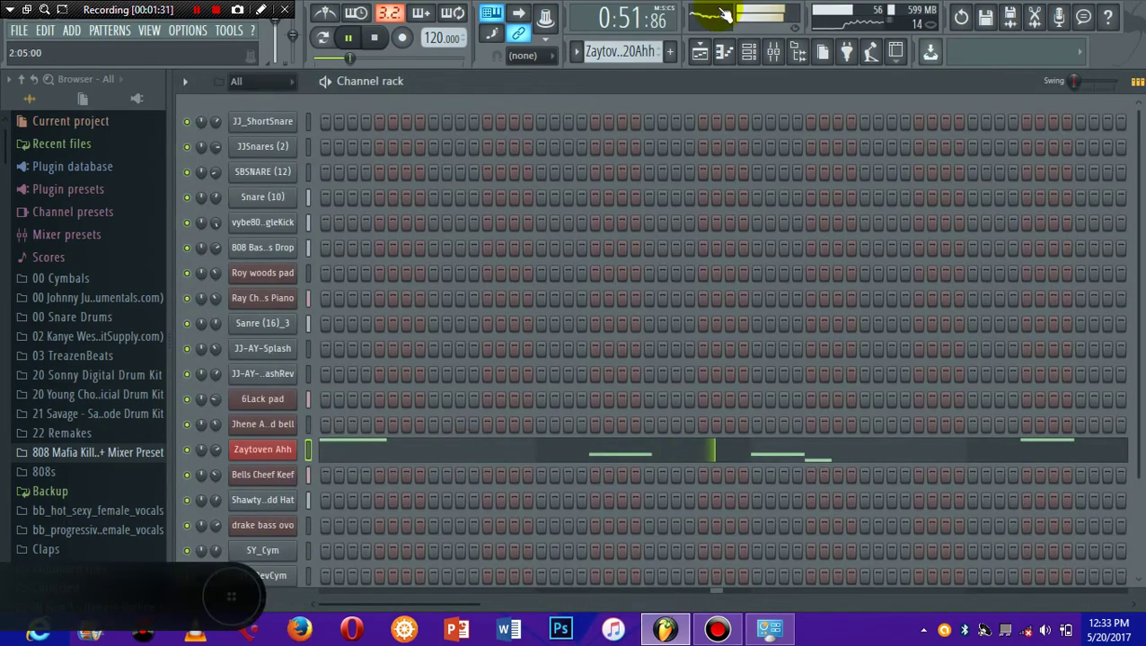
Step: Review the song arrangement across the playlist tracks and stop playback
{"action": "left_click", "coordinate": [703, 51]}
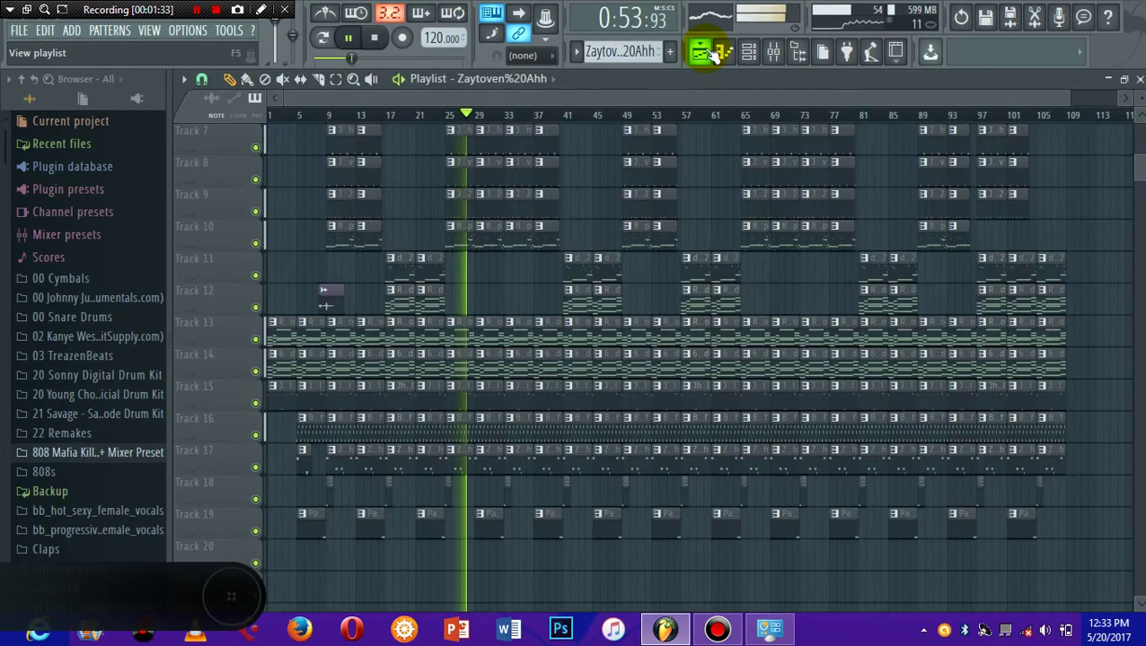
{"action": "scroll", "coordinate": [714, 54], "scroll_direction": "up", "scroll_amount": 4}
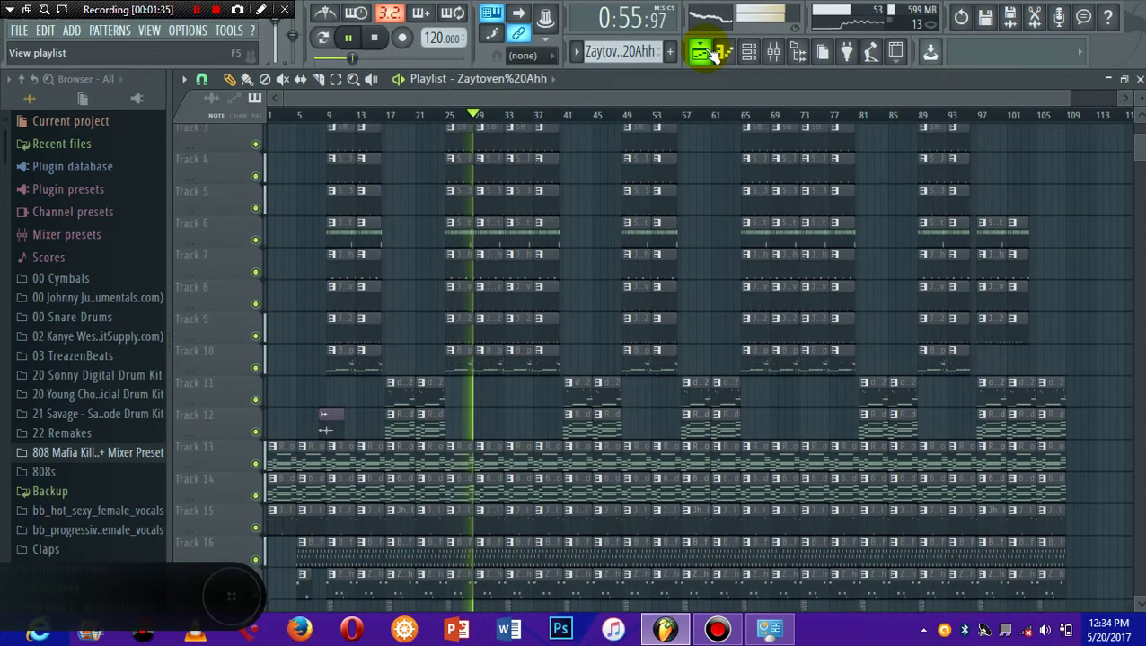
{"action": "scroll", "coordinate": [714, 54], "scroll_direction": "up", "scroll_amount": 2}
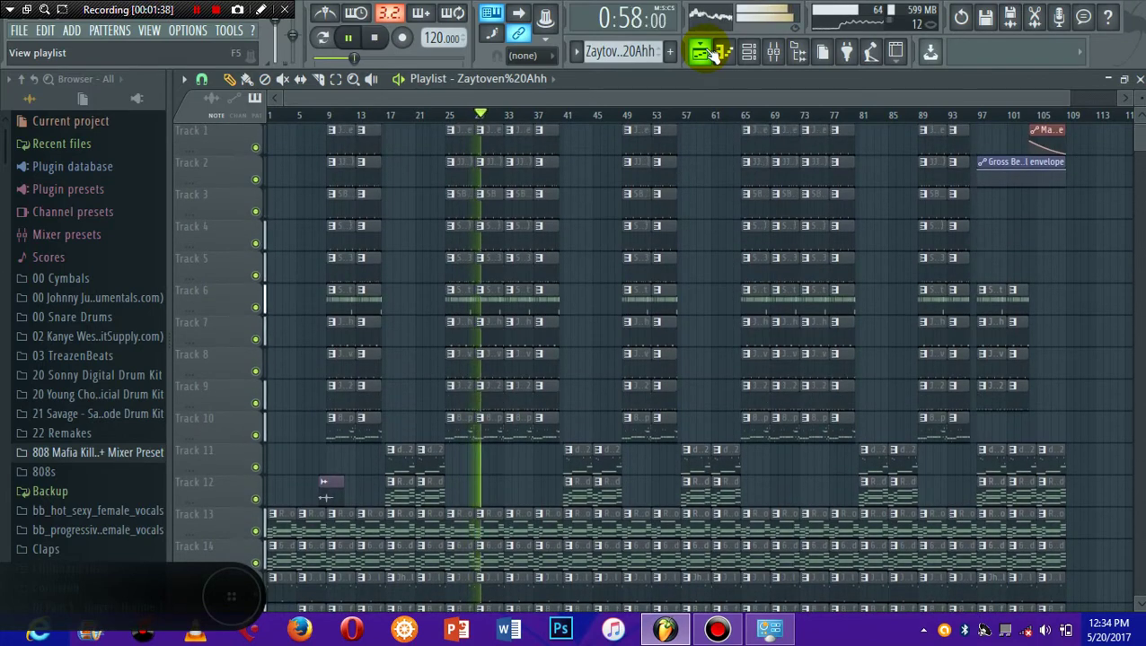
{"action": "scroll", "coordinate": [714, 54], "scroll_direction": "down", "scroll_amount": 2}
{"action": "key", "text": "space"}
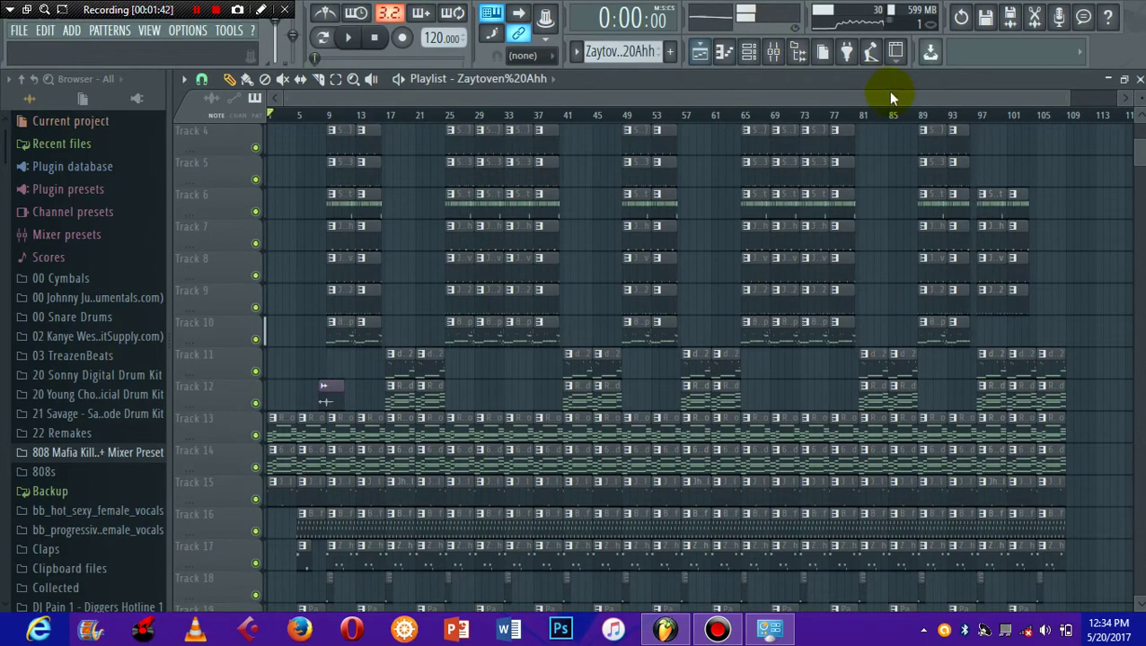
Step: Return to the channel rack, select the JJ_ShortSnare pattern and open the JJ_ShortSnare channel settings
{"action": "left_click", "coordinate": [1138, 80]}
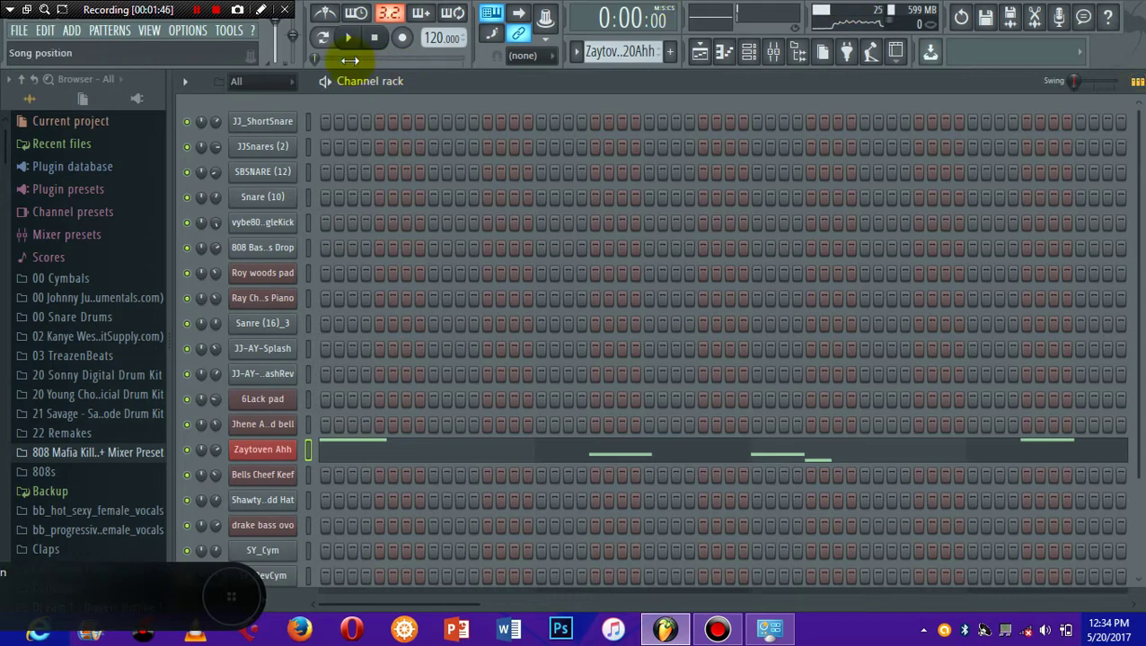
{"action": "left_click", "coordinate": [577, 53]}
{"action": "left_click", "coordinate": [579, 75]}
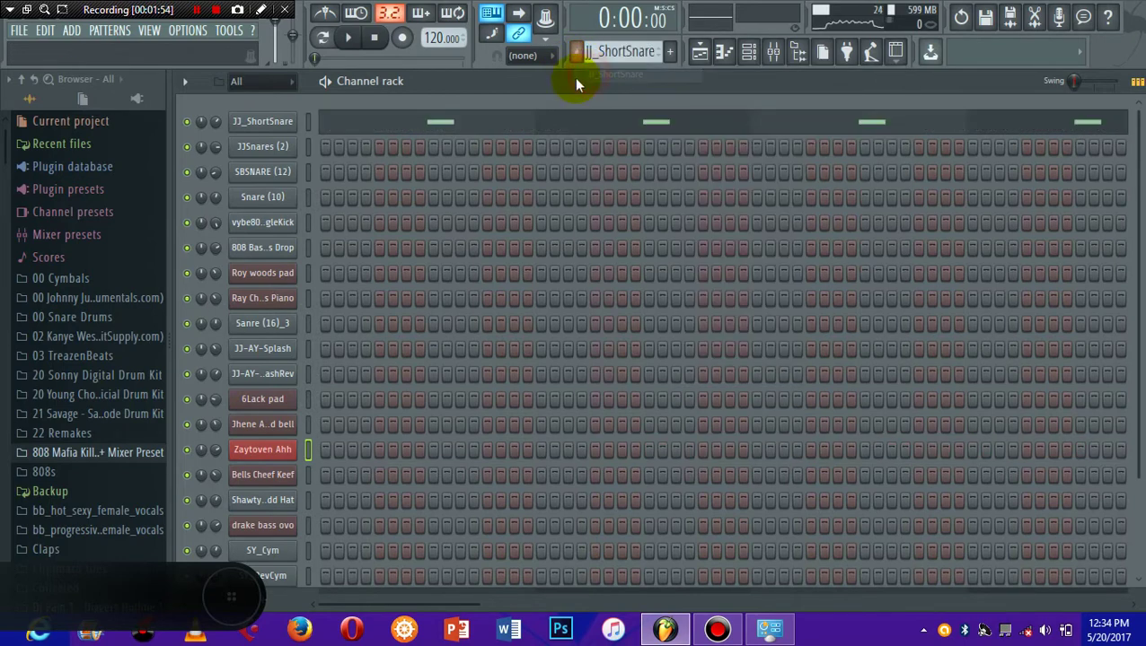
{"action": "left_click", "coordinate": [276, 124]}
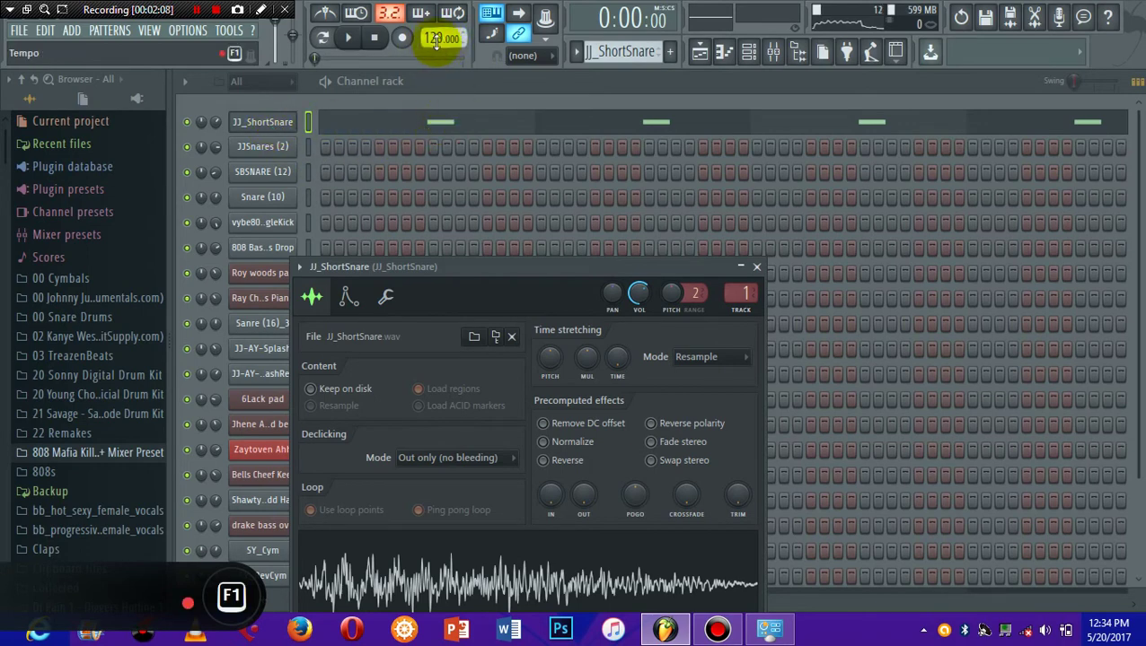
Step: Audition the JJ_ShortSnare notes from the piano roll in pattern mode, stop playback and close the channel settings
{"action": "left_click", "coordinate": [458, 123]}
{"action": "key", "text": "space"}
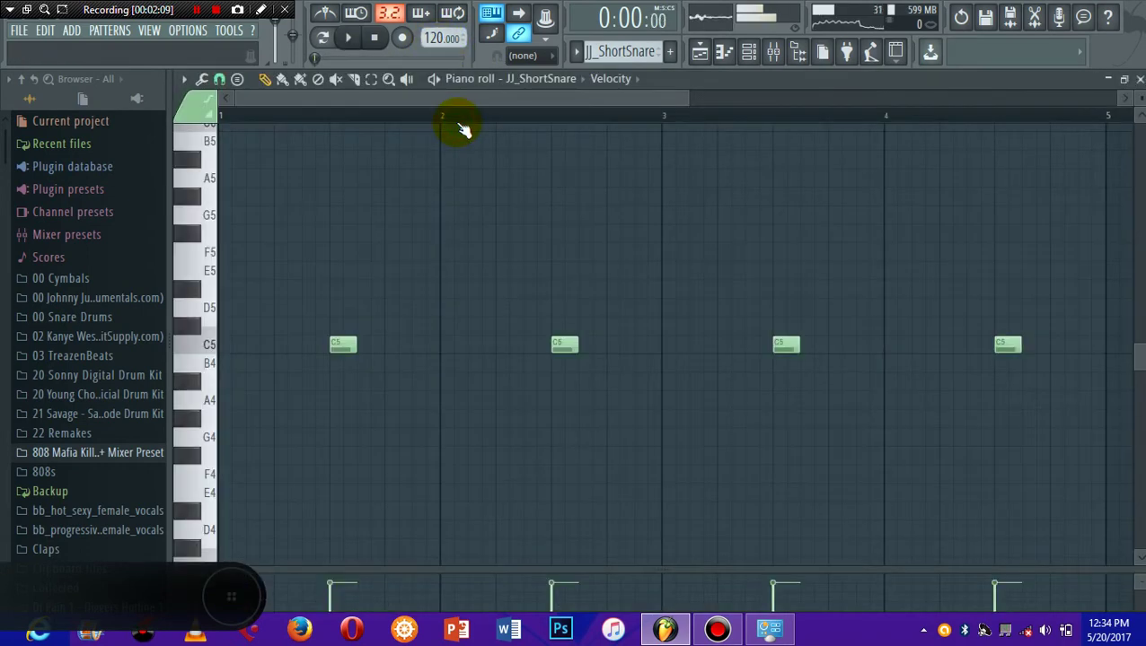
{"action": "key", "text": "space"}
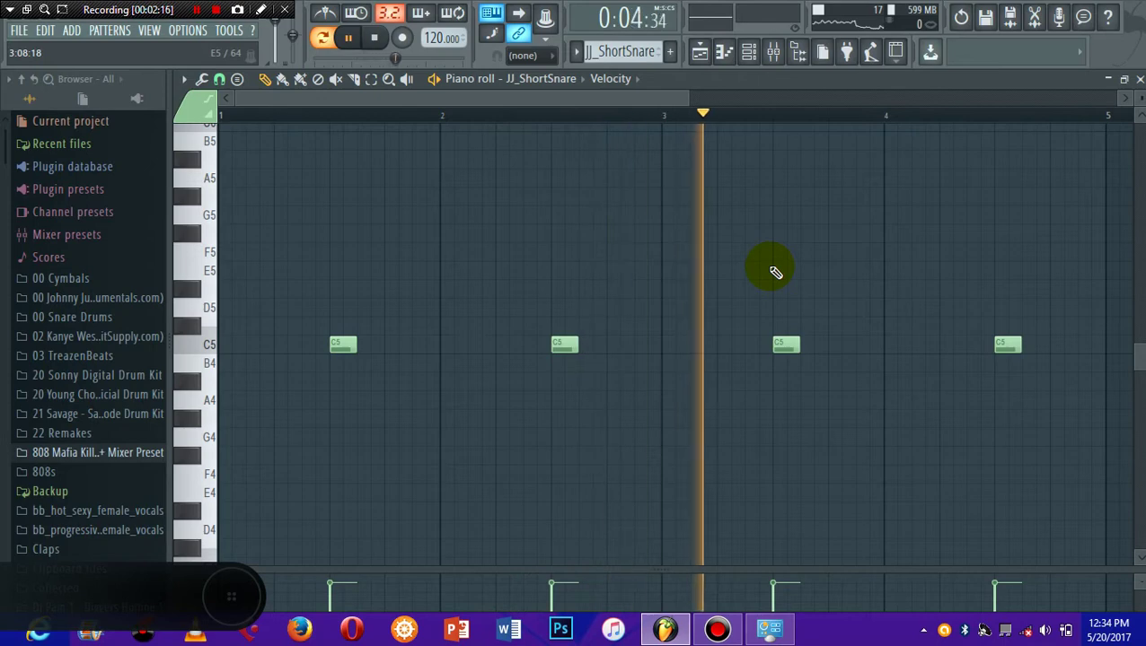
{"action": "key", "text": "F7"}
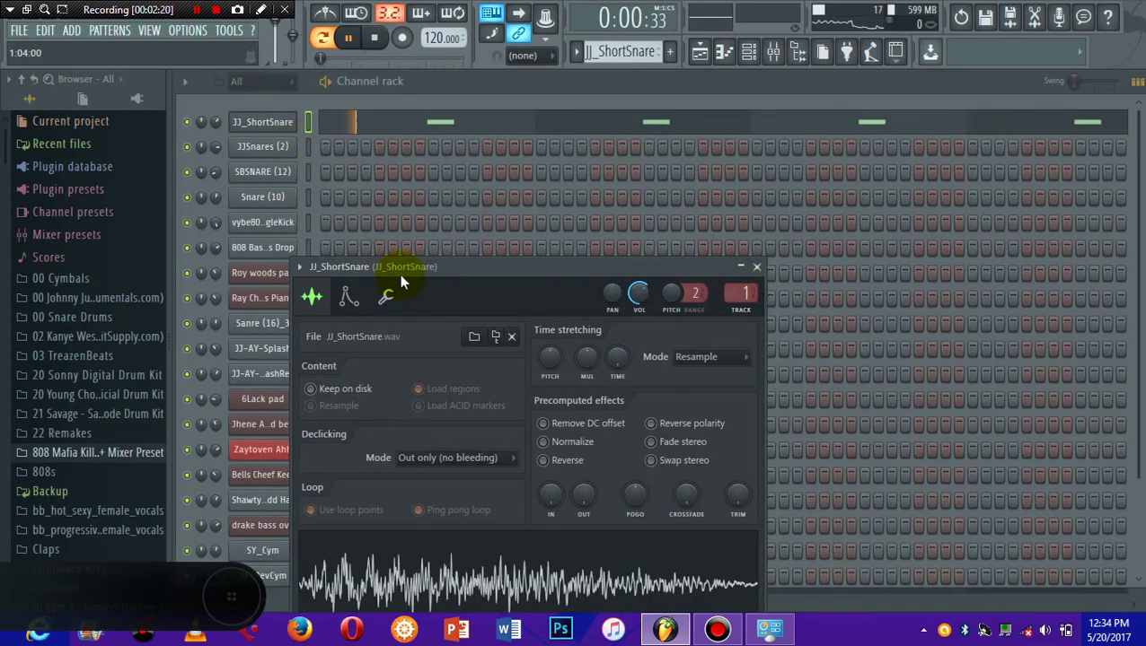
{"action": "left_click", "coordinate": [756, 267]}
{"action": "key", "text": "space"}
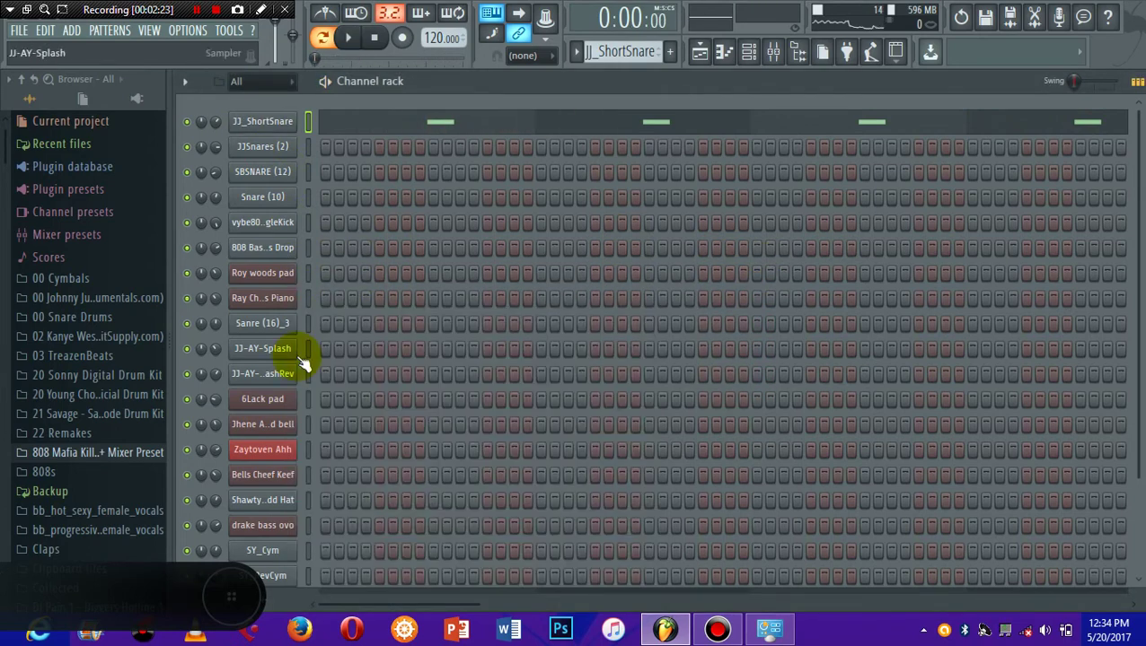
Step: Expand the Johnny Juliano 6 Kits In 1 Deal folder in the browser to view its kits, and collapse it again
{"action": "left_click", "coordinate": [104, 300]}
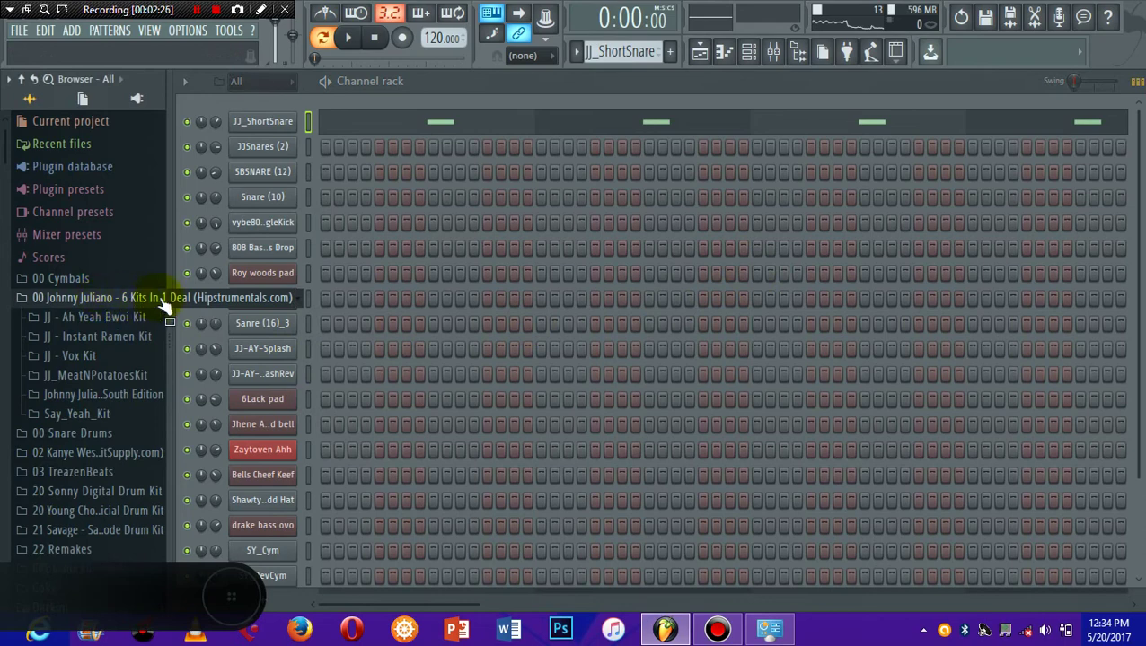
{"action": "left_click", "coordinate": [131, 302]}
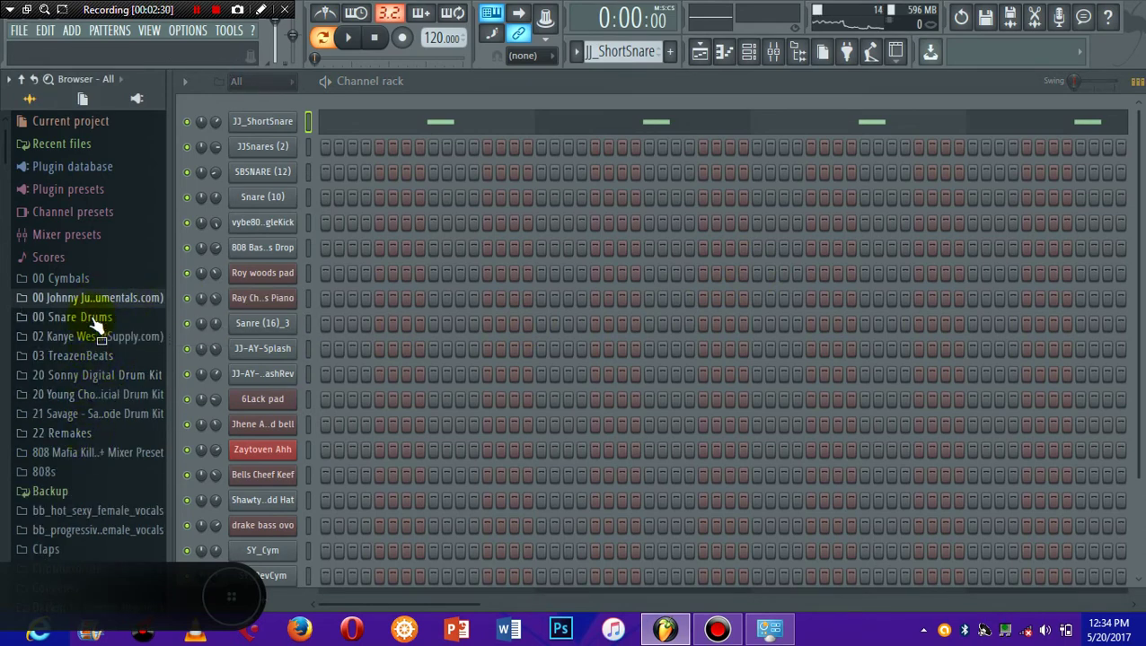
{"action": "left_click", "coordinate": [101, 301]}
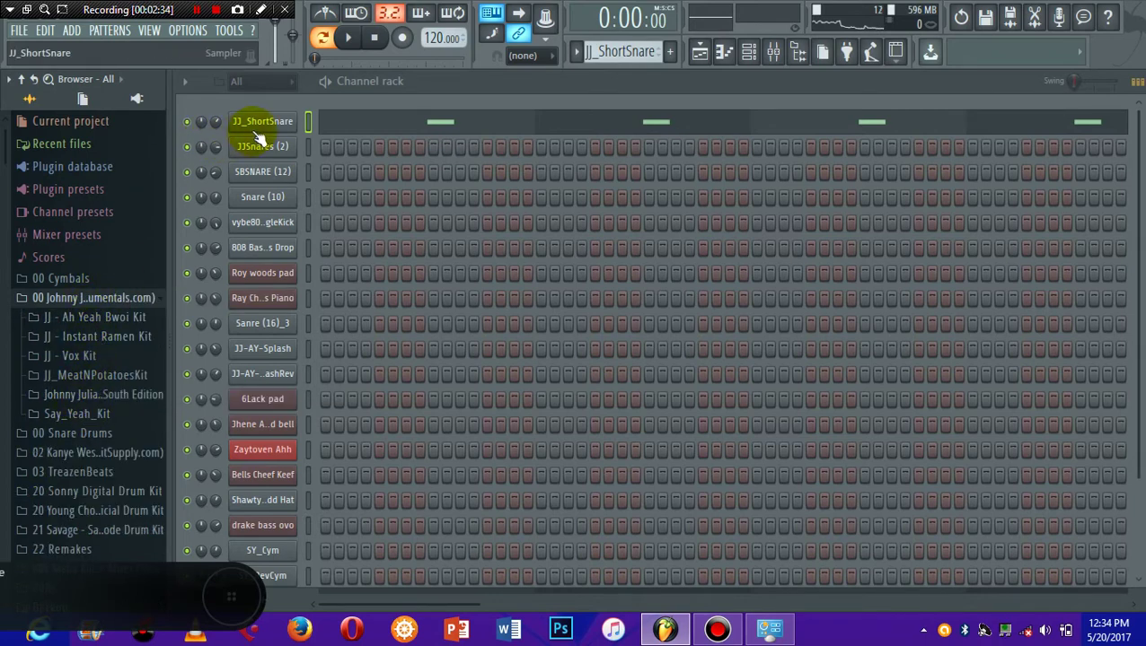
{"action": "left_click", "coordinate": [95, 302]}
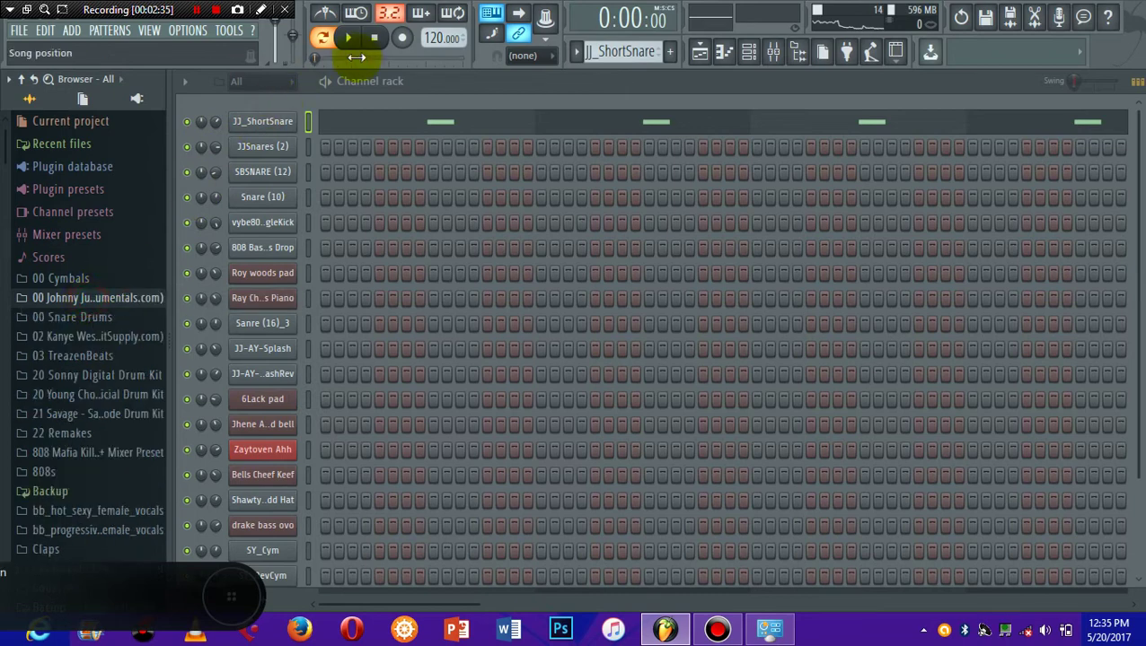
Step: Switch to the JJSnares (2) pattern, audition its notes in the piano roll and return to the channel rack
{"action": "left_click", "coordinate": [576, 54]}
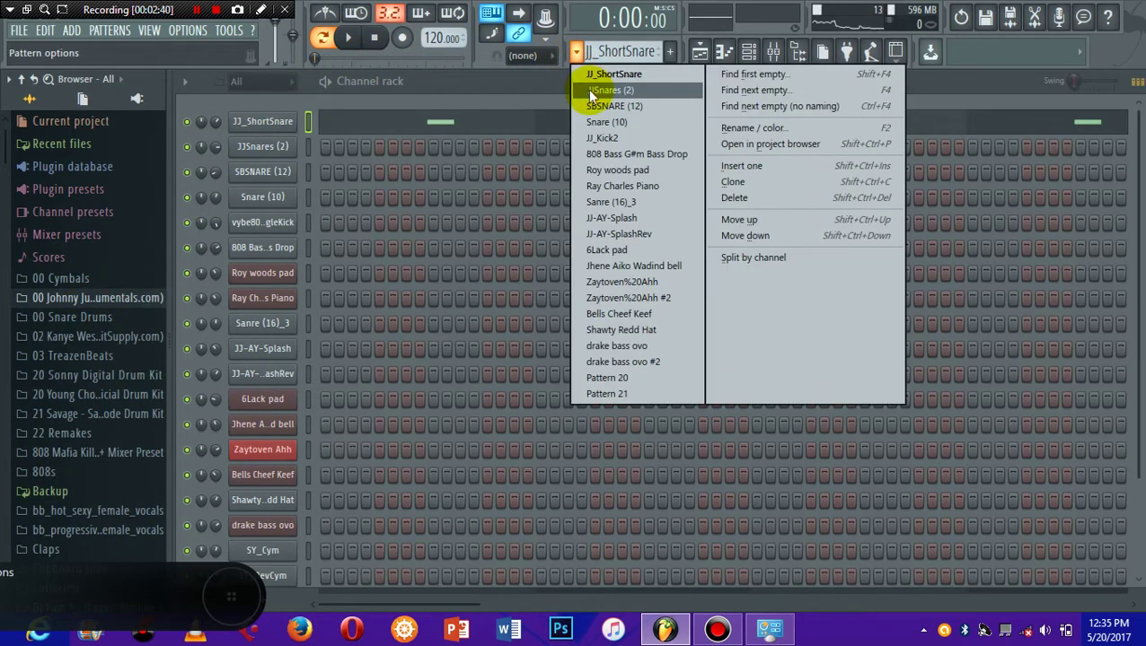
{"action": "left_click", "coordinate": [592, 90]}
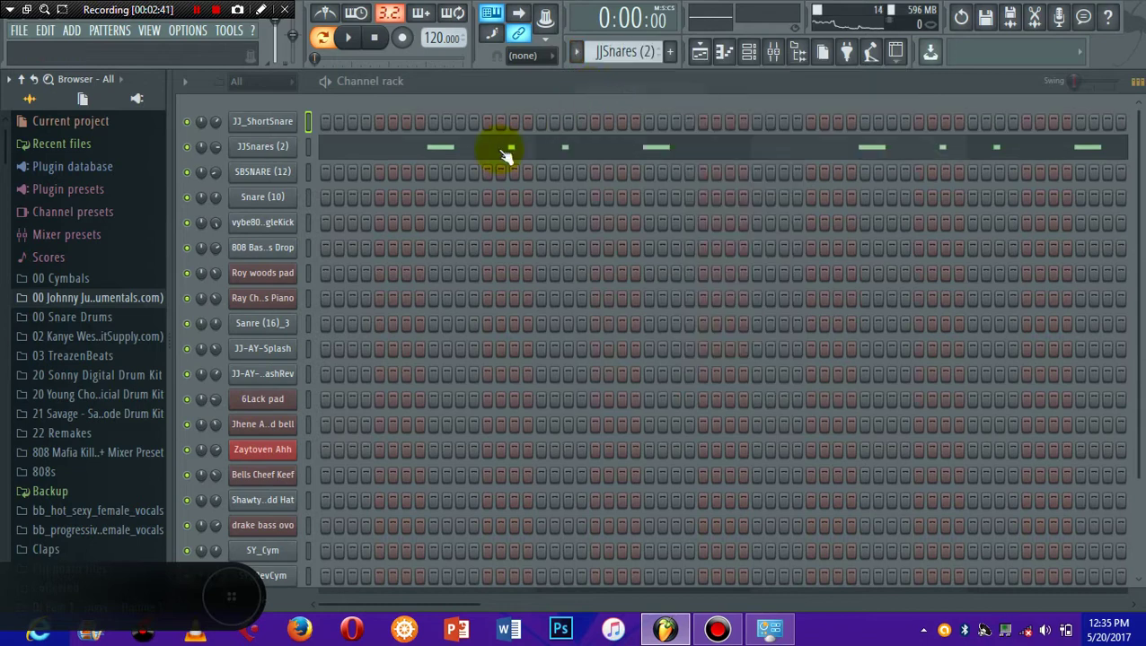
{"action": "left_click", "coordinate": [461, 158]}
{"action": "key", "text": "space"}
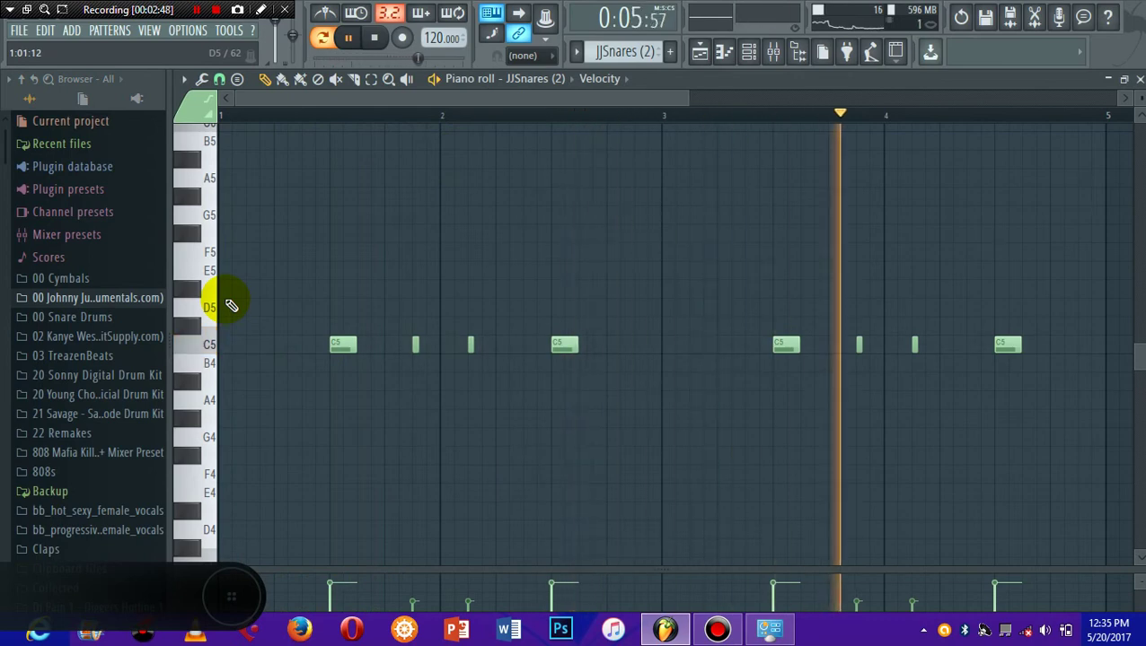
{"action": "key", "text": "F6"}
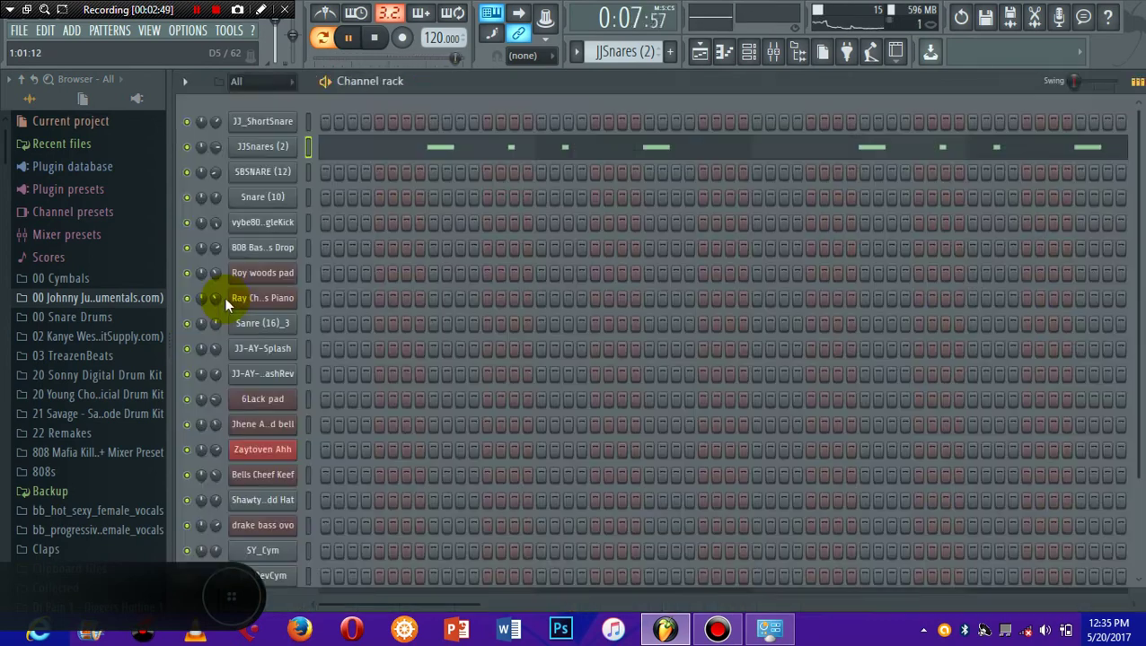
Step: Switch to the Snare (10) pattern, view its notes in the piano roll during playback and return to the channel rack
{"action": "left_click", "coordinate": [576, 52]}
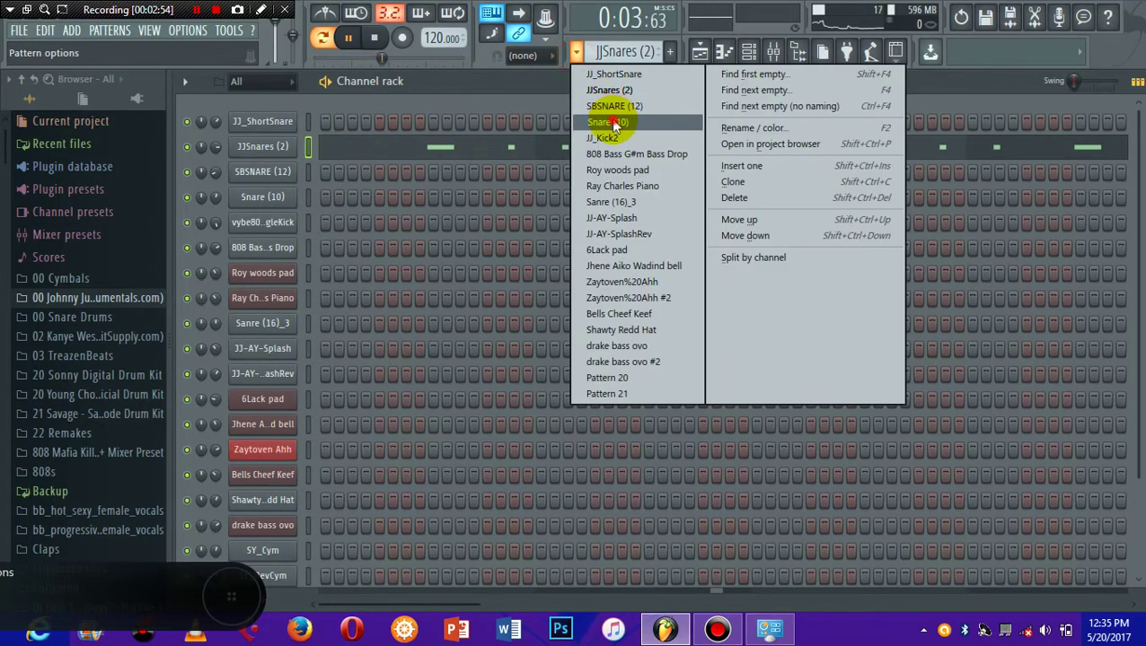
{"action": "left_click", "coordinate": [603, 122]}
{"action": "left_click", "coordinate": [440, 199]}
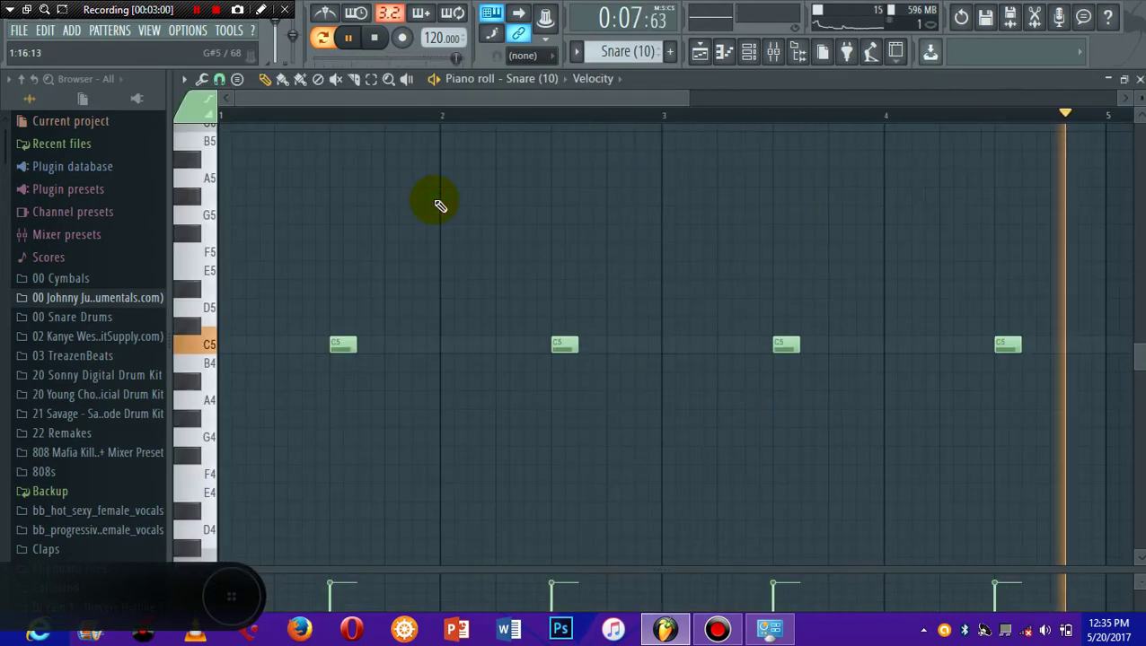
{"action": "key", "text": "F6"}
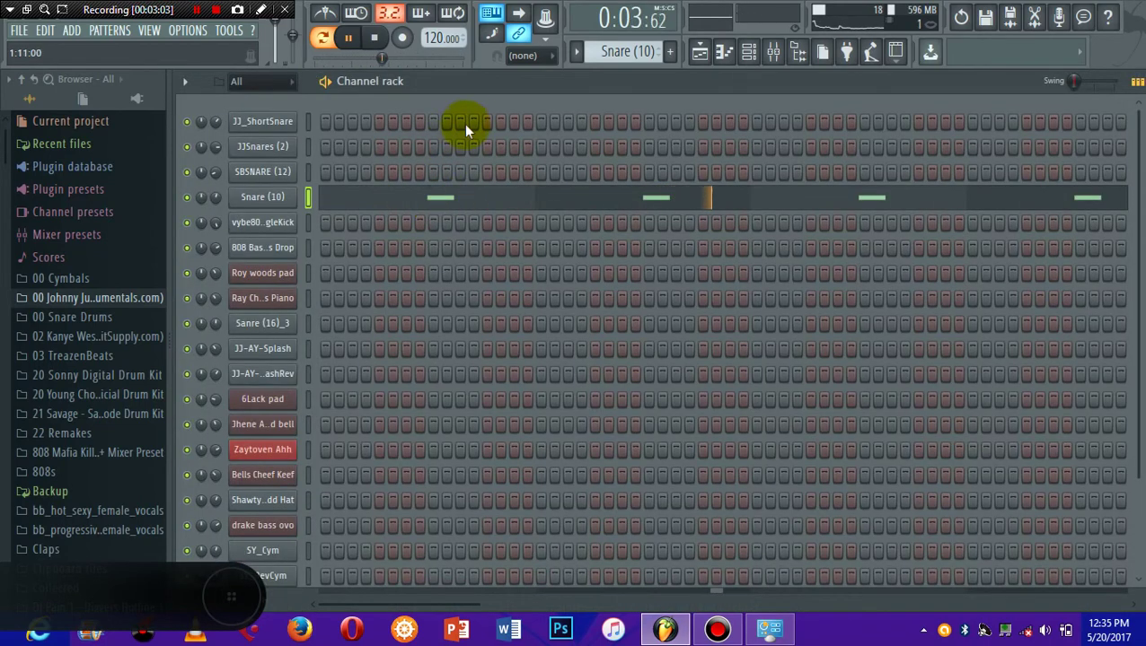
Step: Switch to the JJ_Kick2 pattern, view the vybe809SingleKick channel's sample settings during playback and close them
{"action": "left_click", "coordinate": [579, 51]}
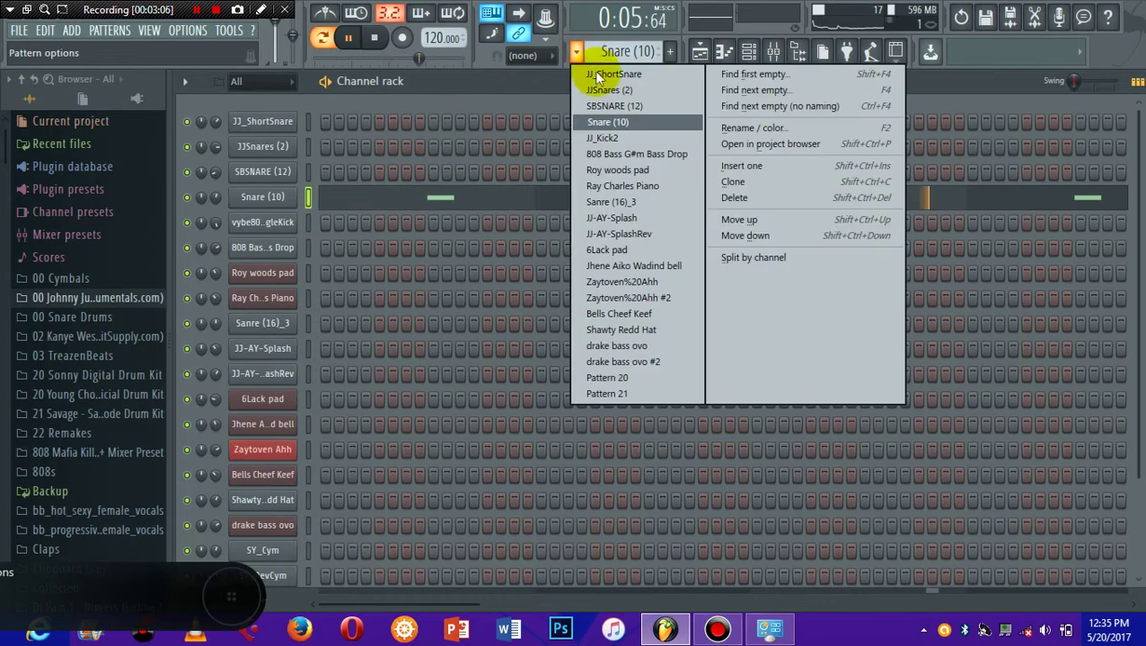
{"action": "left_click", "coordinate": [599, 140]}
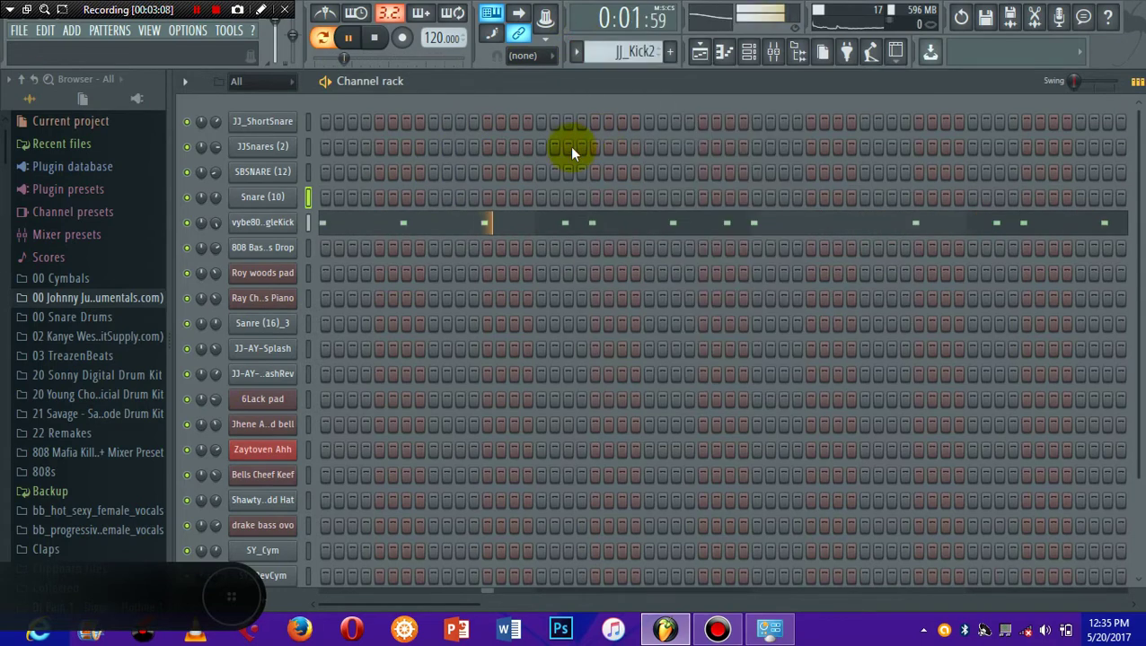
{"action": "left_click", "coordinate": [272, 223]}
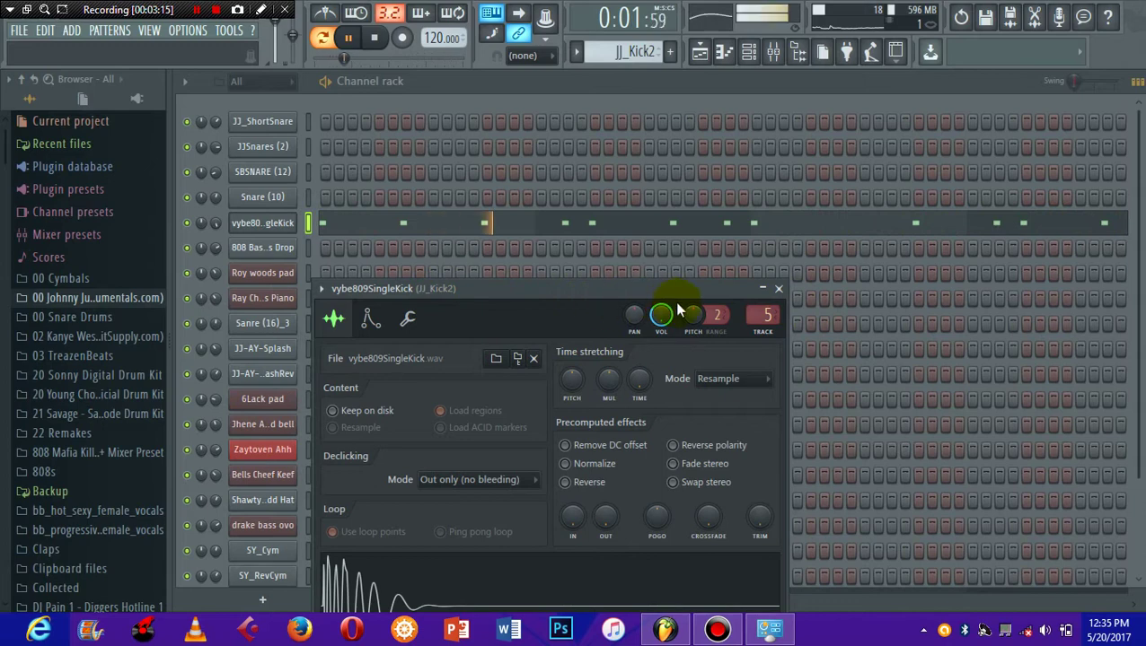
{"action": "left_click", "coordinate": [778, 290]}
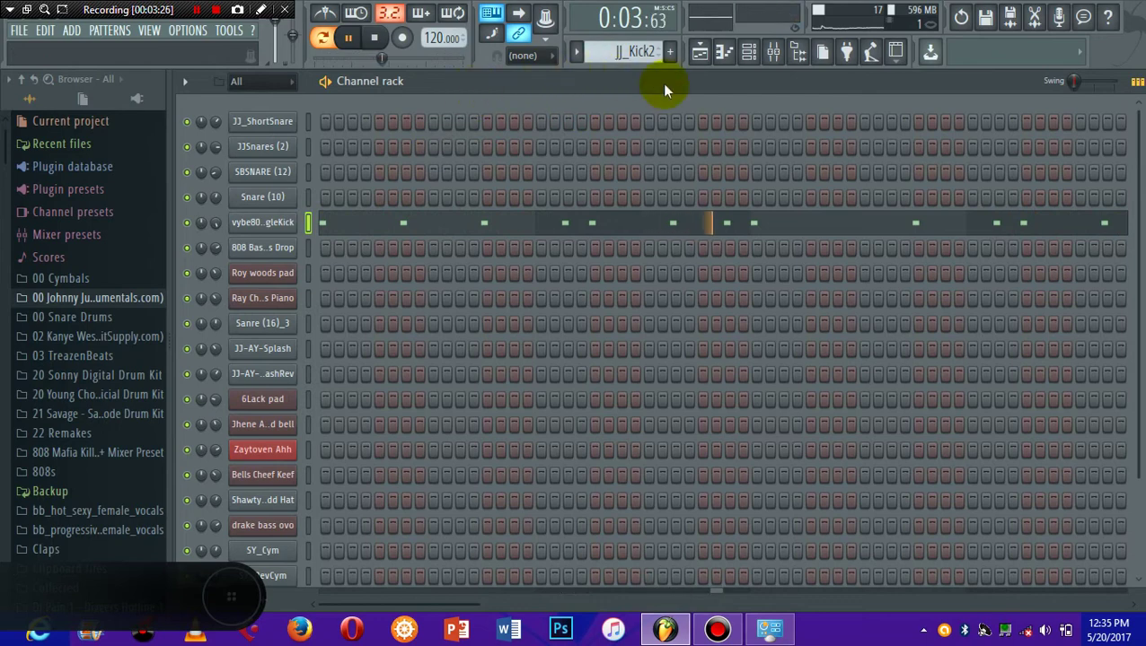
Step: Inspect the CamelCrusher effect and its preset list on the JJ_Kick2 mixer track, and close the plugin and the mixer
{"action": "left_click", "coordinate": [773, 52]}
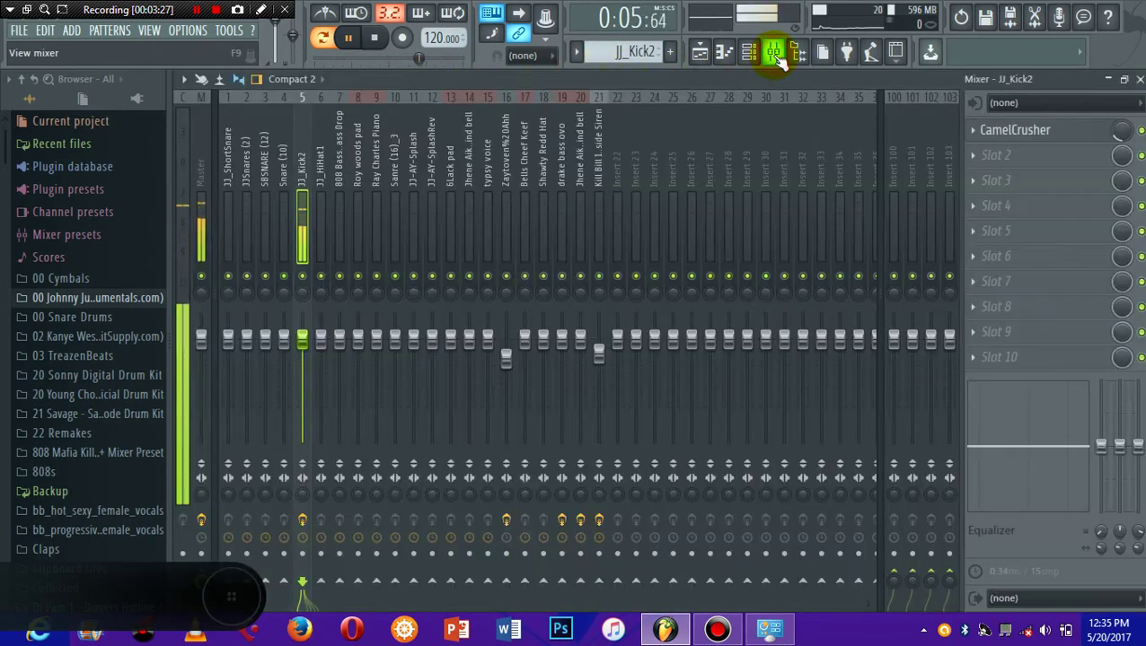
{"action": "left_click", "coordinate": [1024, 133]}
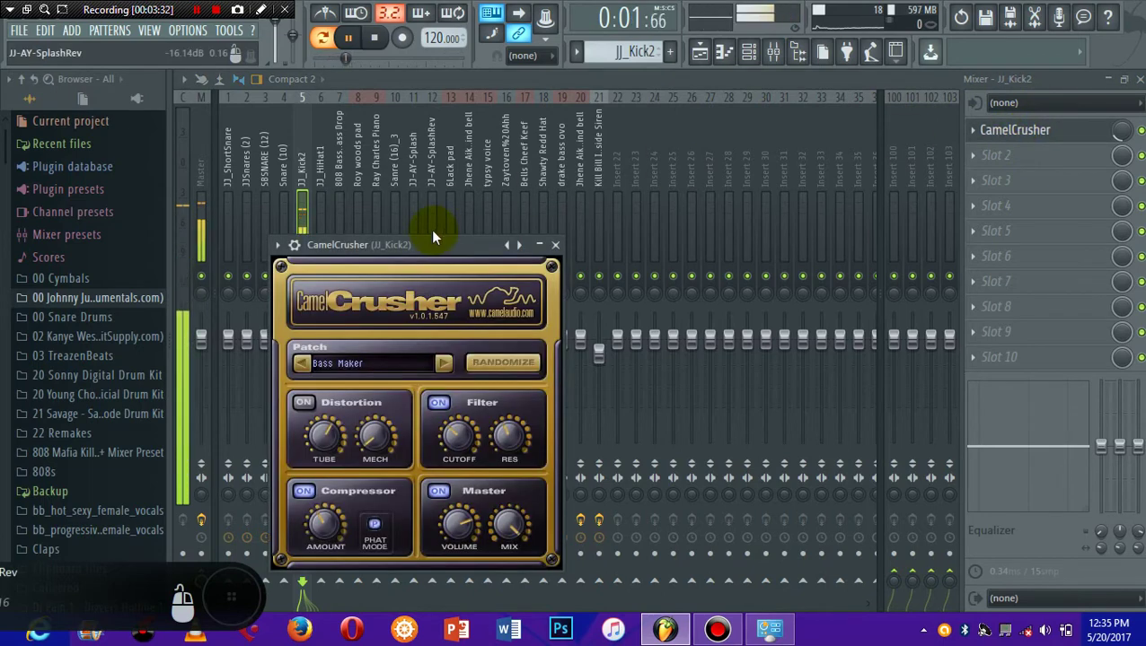
{"action": "left_click", "coordinate": [279, 245]}
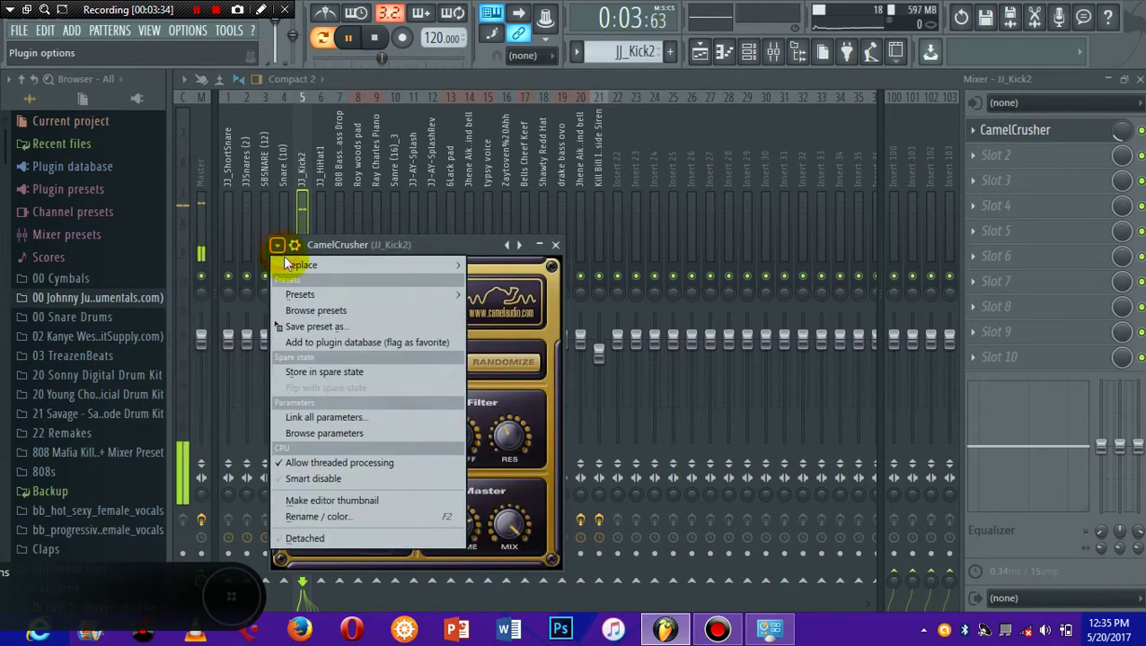
{"action": "mouse_move", "coordinate": [360, 294]}
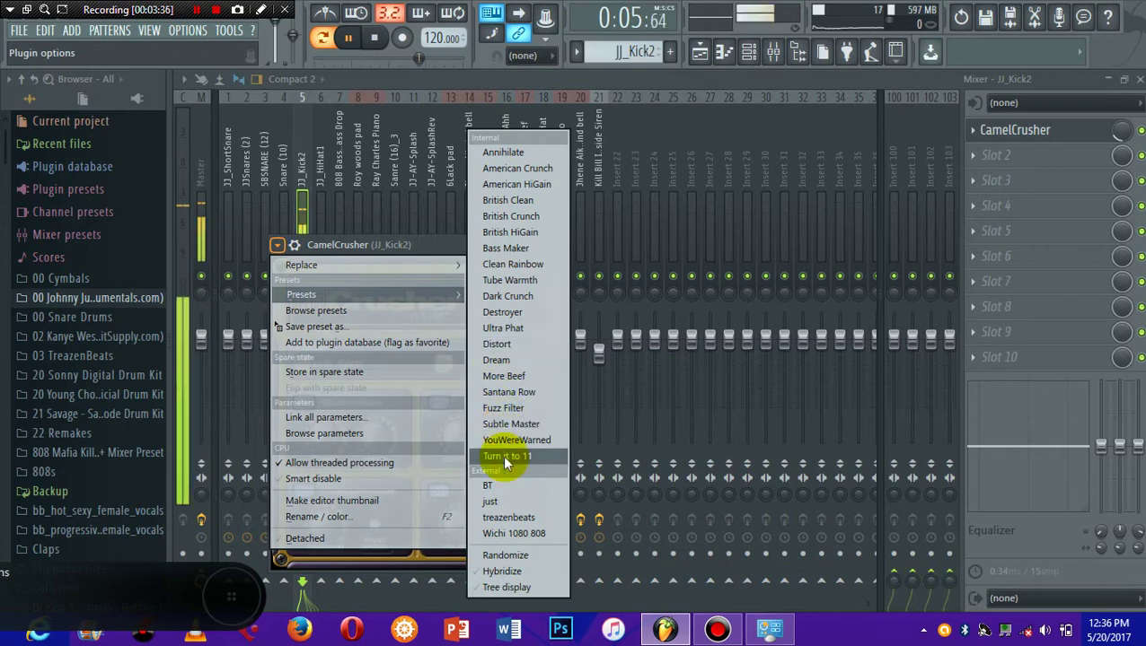
{"action": "mouse_move", "coordinate": [433, 260]}
{"action": "left_click", "coordinate": [427, 246]}
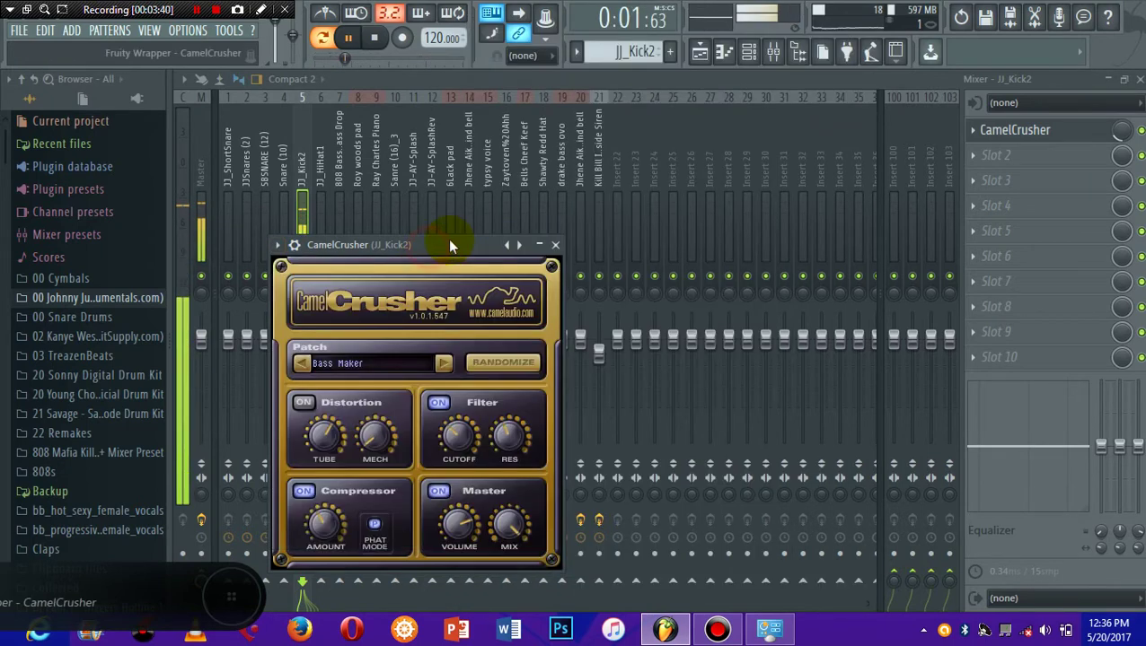
{"action": "left_click", "coordinate": [556, 245]}
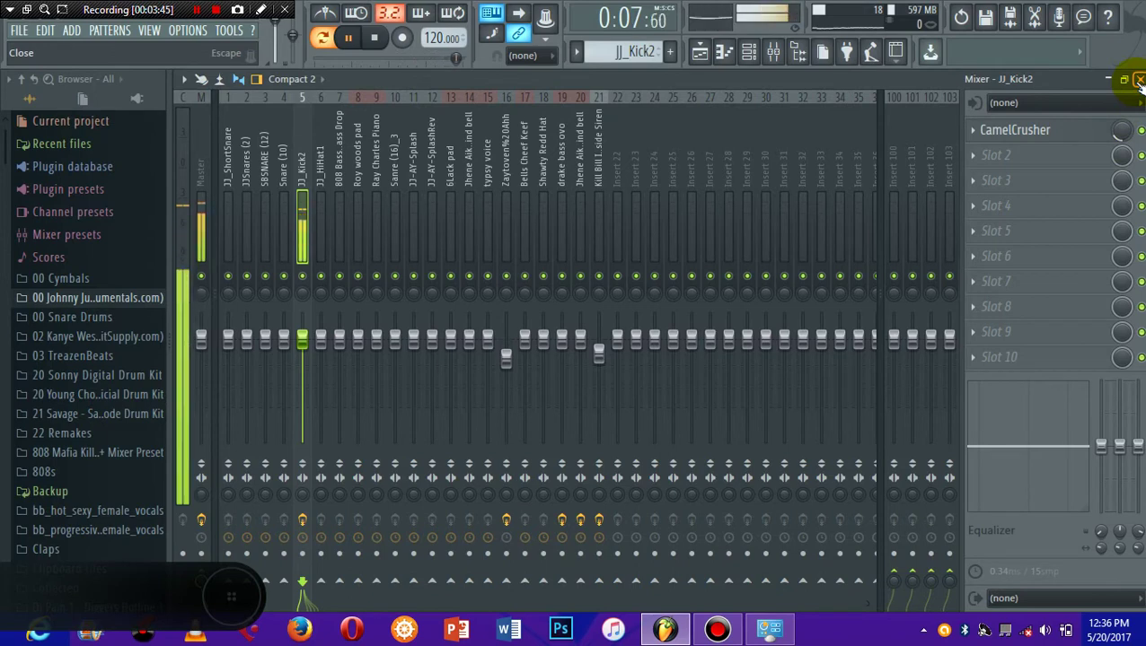
{"action": "left_click", "coordinate": [1138, 79]}
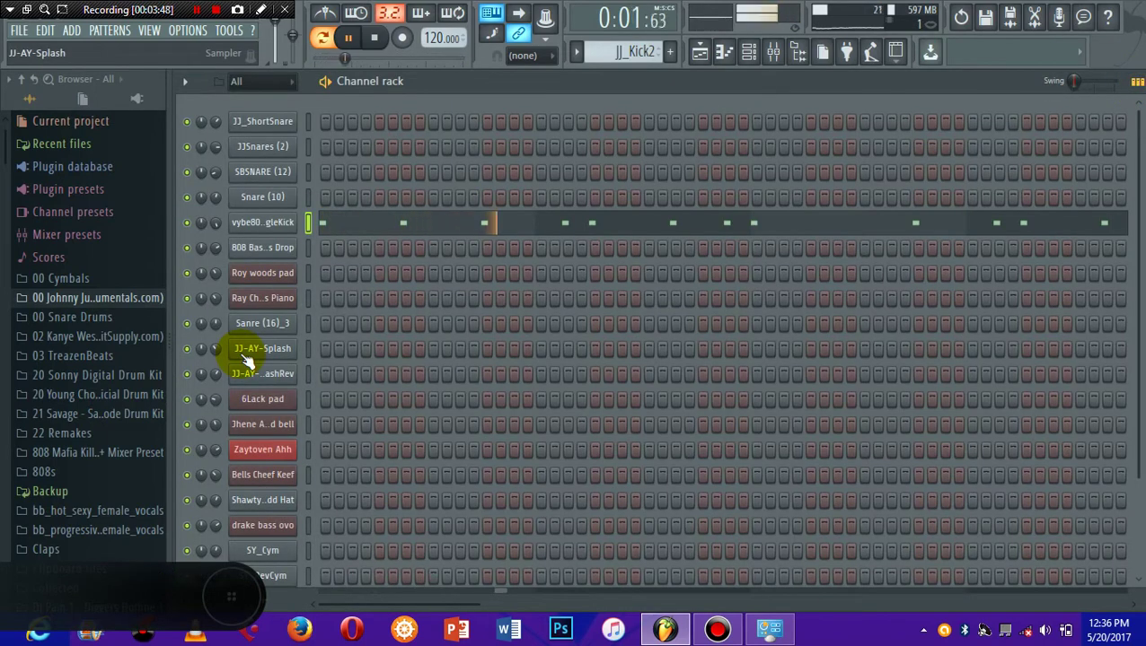
Step: Restart playback with the kick notes shown in the piano roll, audition them and return to the channel rack
{"action": "left_click", "coordinate": [545, 18]}
{"action": "left_click", "coordinate": [545, 18]}
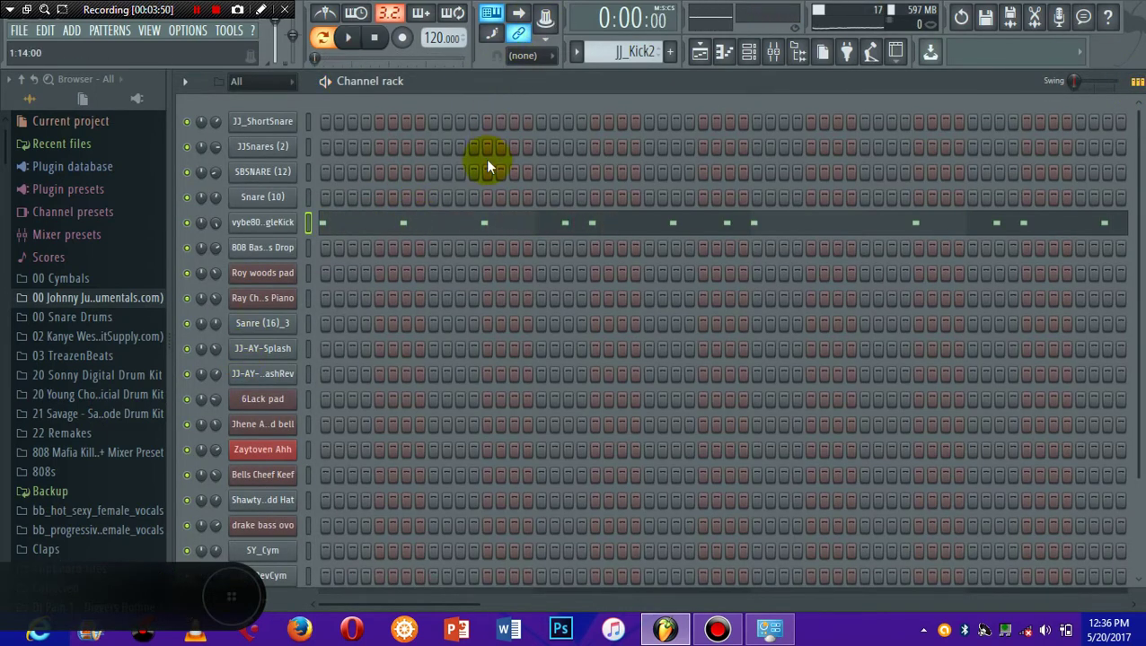
{"action": "left_click", "coordinate": [473, 231]}
{"action": "key", "text": "space"}
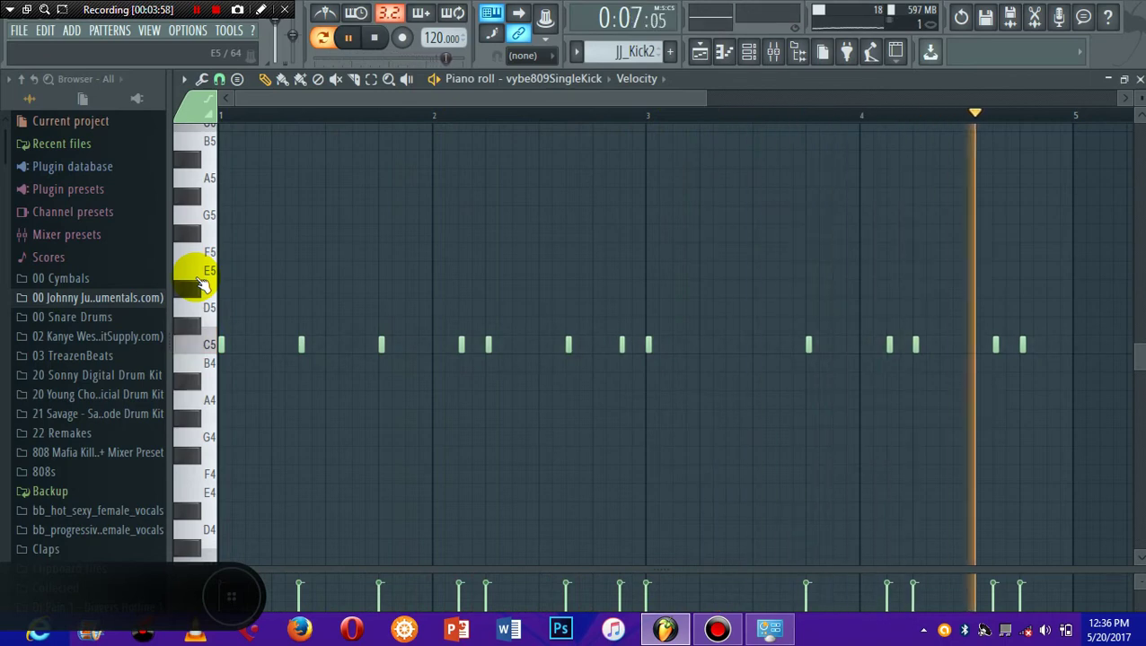
{"action": "key", "text": "F6"}
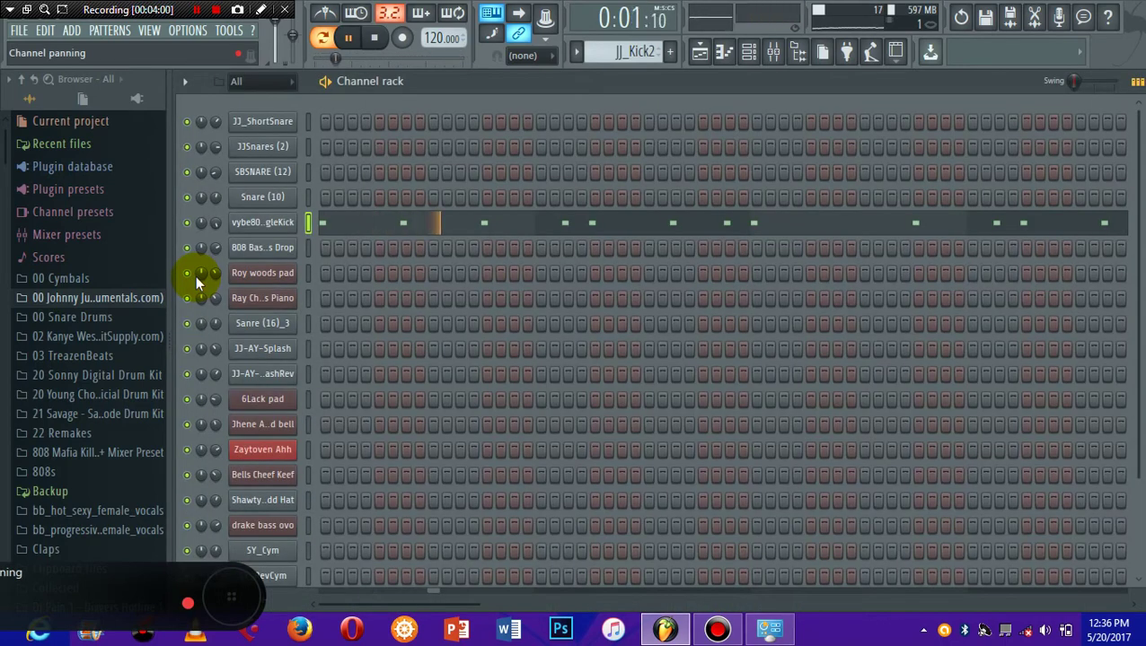
Step: Switch to the 808 Bass G#m Bass Drop pattern, audition its notes across the piano roll, return to the channel rack and pause playback
{"action": "left_click", "coordinate": [577, 52]}
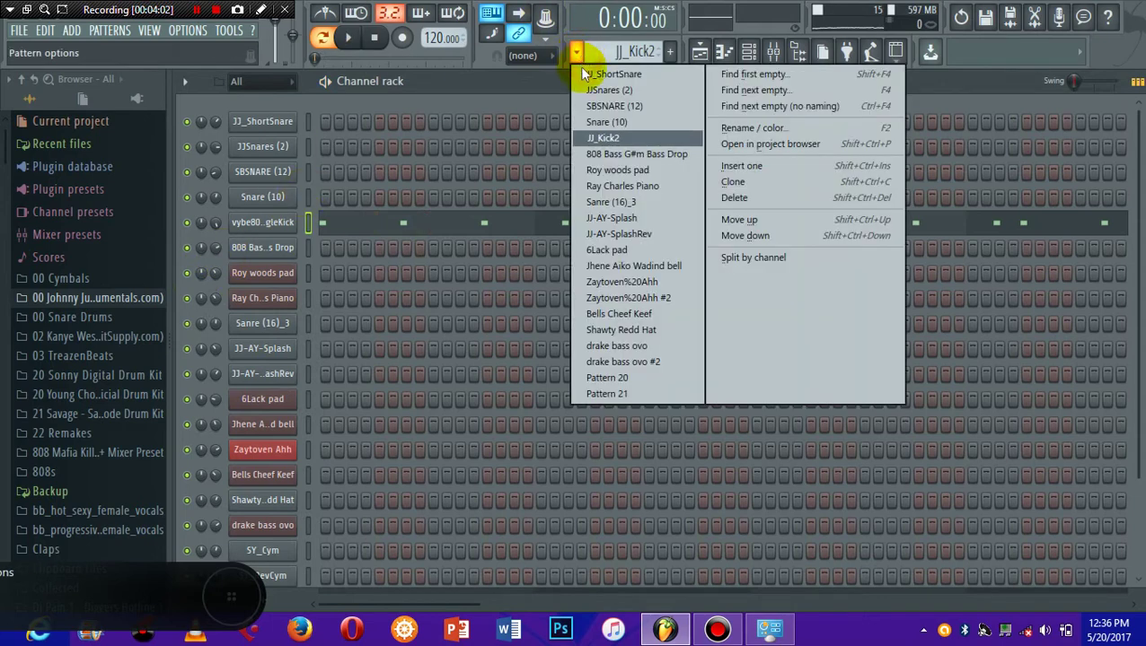
{"action": "left_click", "coordinate": [600, 157]}
{"action": "key", "text": "space"}
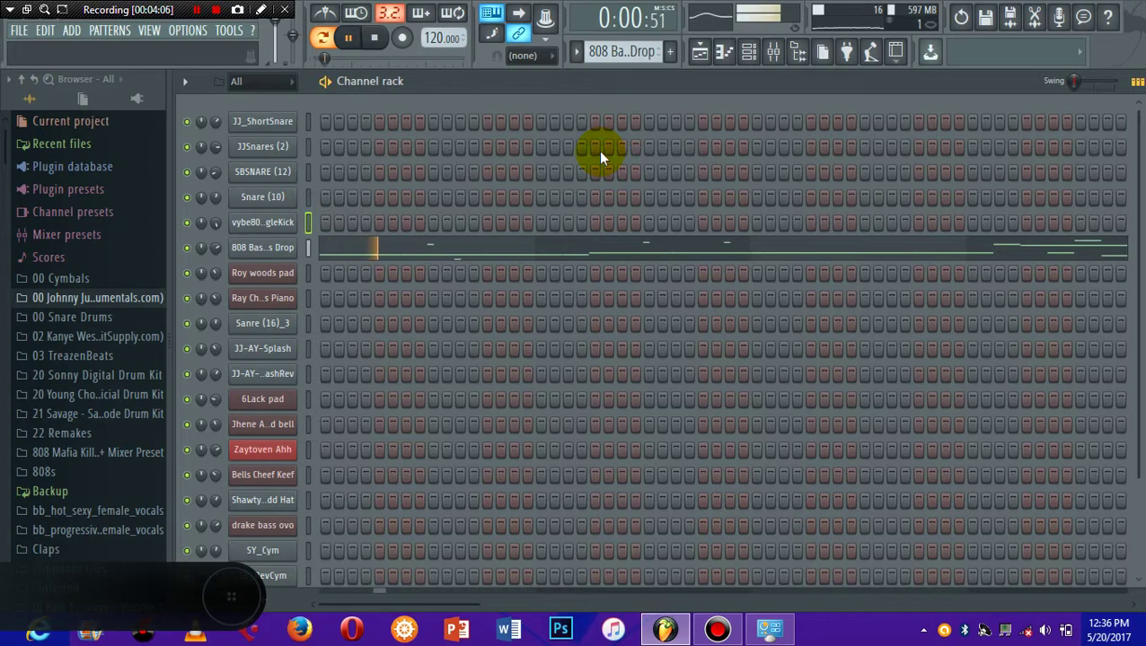
{"action": "left_click", "coordinate": [422, 248]}
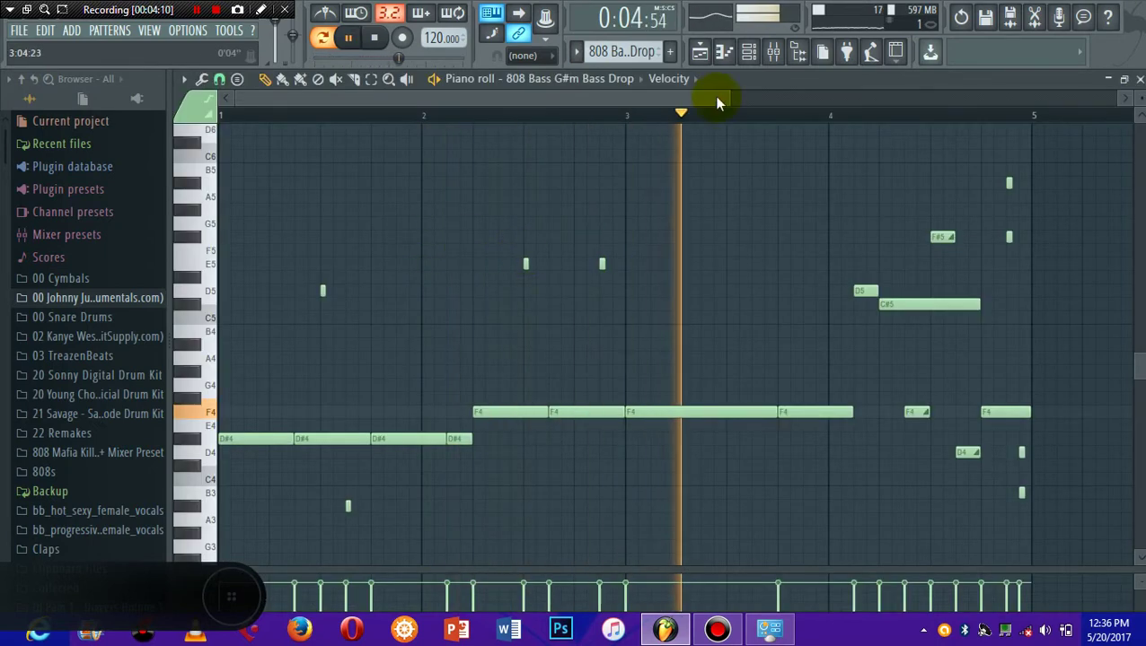
{"action": "left_click_drag", "start_coordinate": [727, 97], "coordinate": [524, 178]}
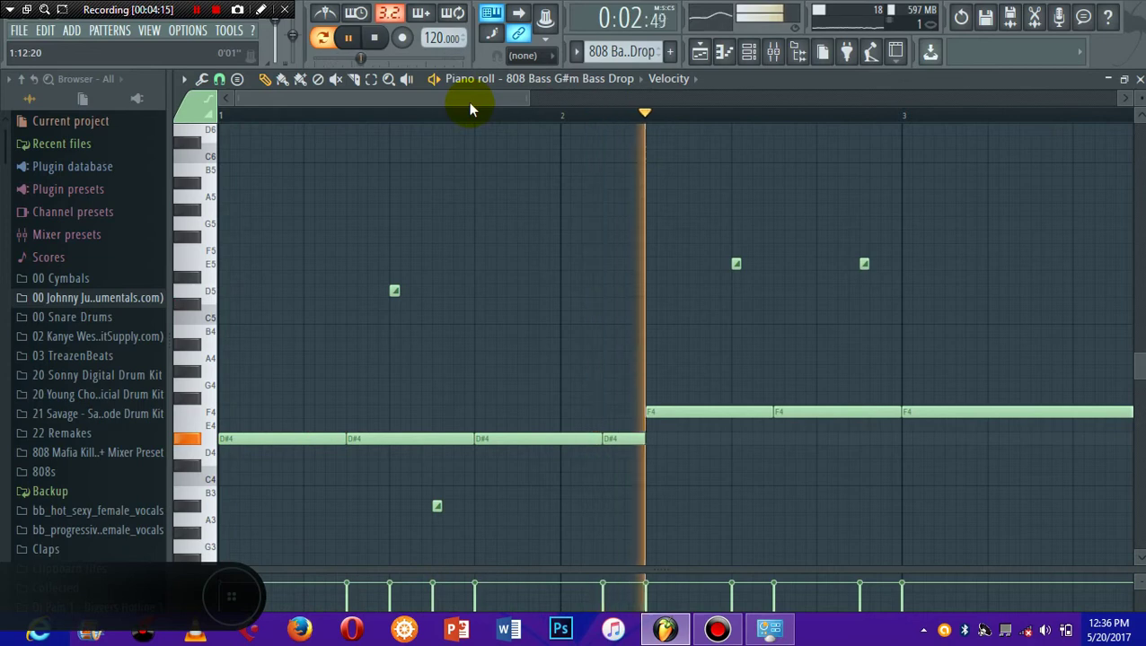
{"action": "left_click_drag", "start_coordinate": [467, 103], "coordinate": [519, 115]}
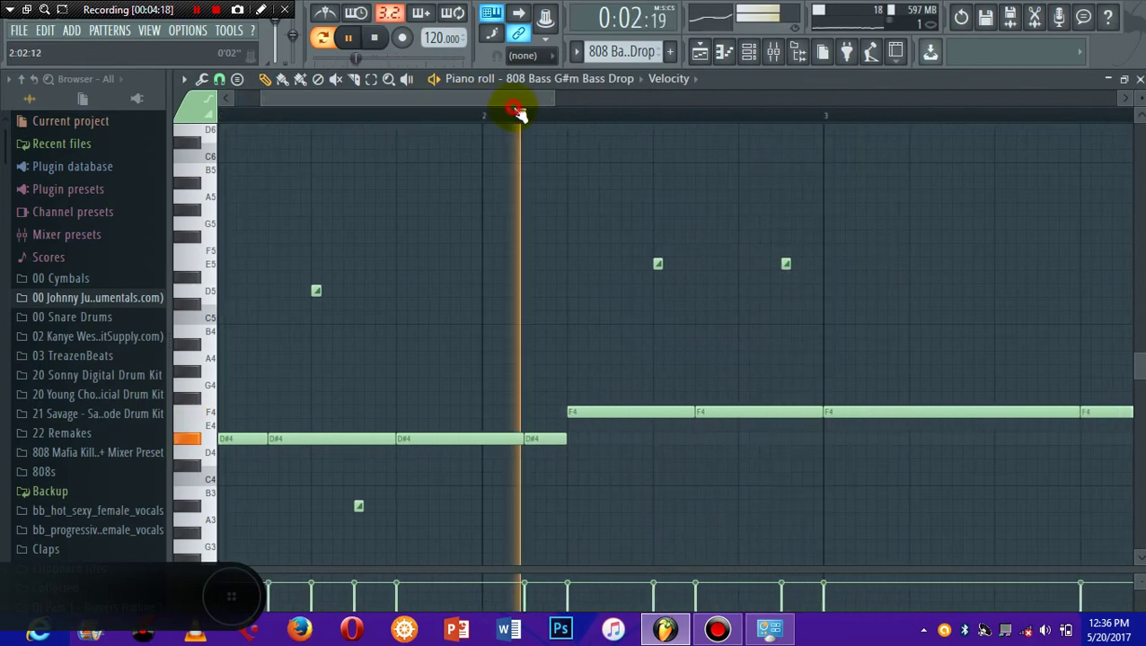
{"action": "left_click", "coordinate": [521, 115]}
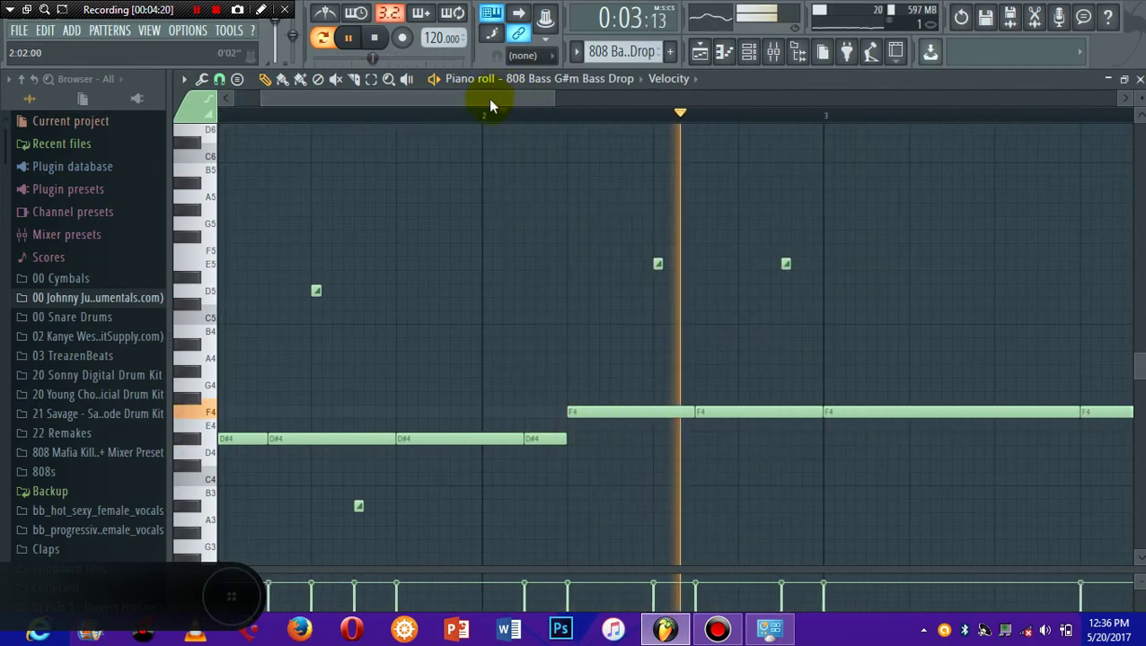
{"action": "left_click_drag", "start_coordinate": [489, 108], "coordinate": [709, 82]}
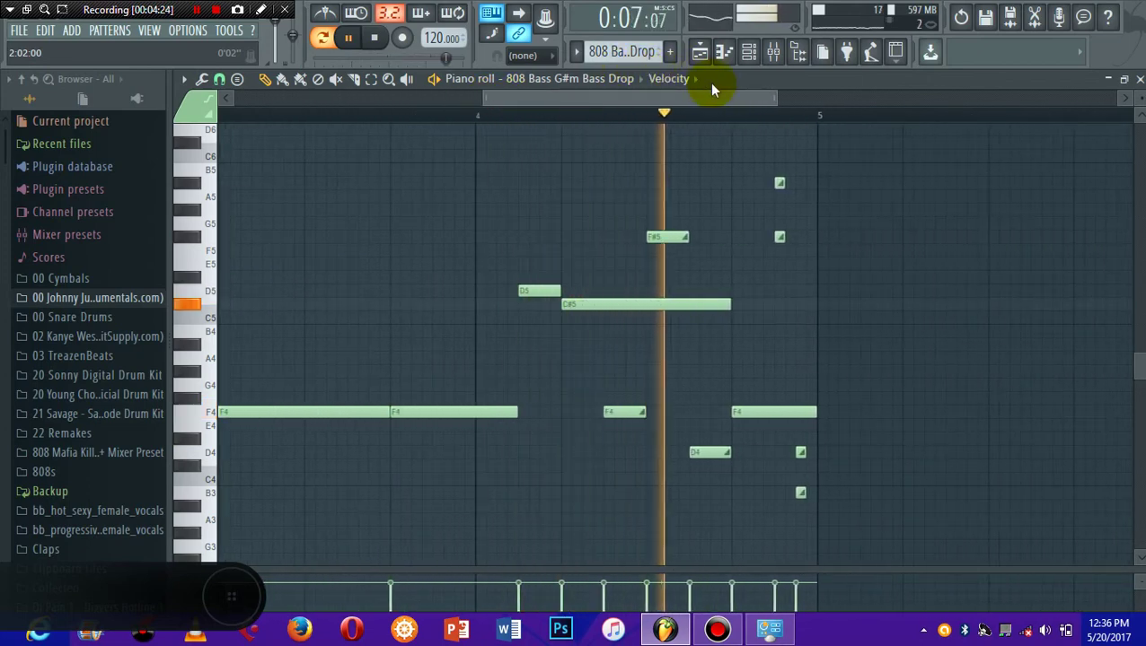
{"action": "left_click_drag", "start_coordinate": [709, 83], "coordinate": [316, 158]}
{"action": "key", "text": "F6"}
{"action": "key", "text": "space"}
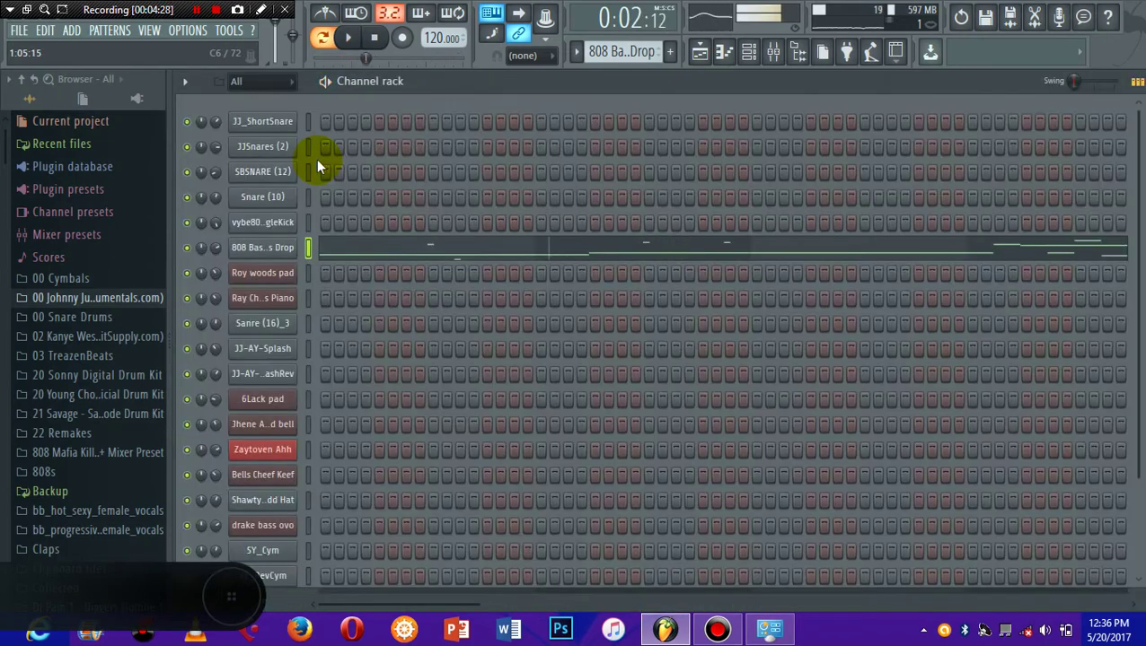
Step: Switch to the Sanre (16)_3 pattern, audition its notes from the start in the piano roll and return to the channel rack
{"action": "left_click", "coordinate": [577, 54]}
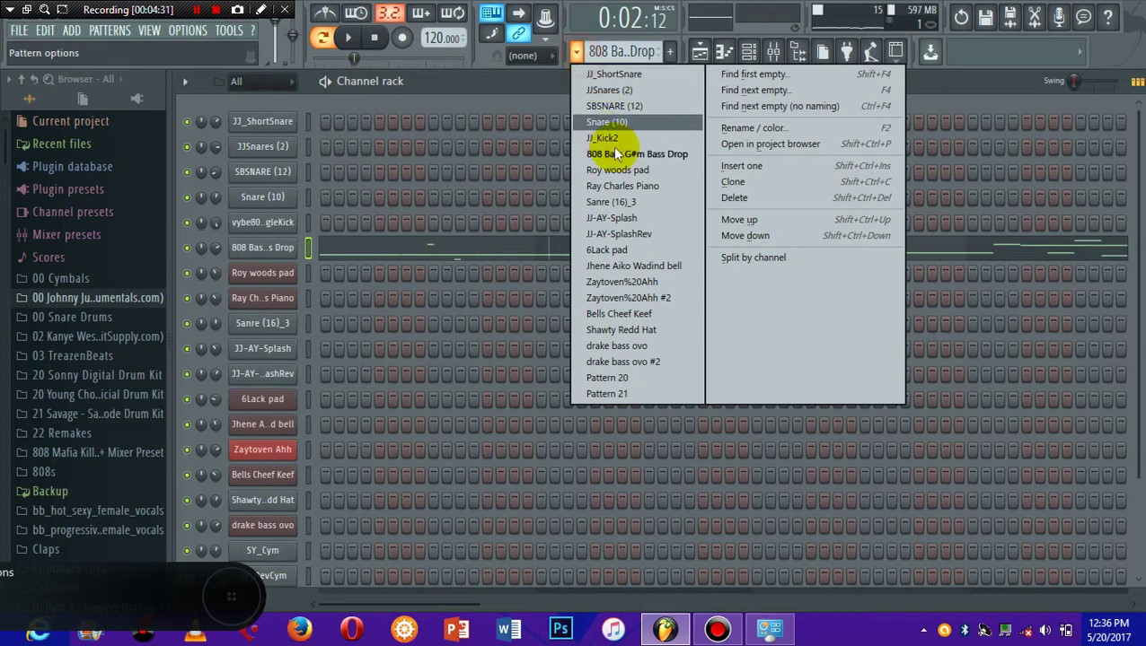
{"action": "left_click", "coordinate": [640, 203]}
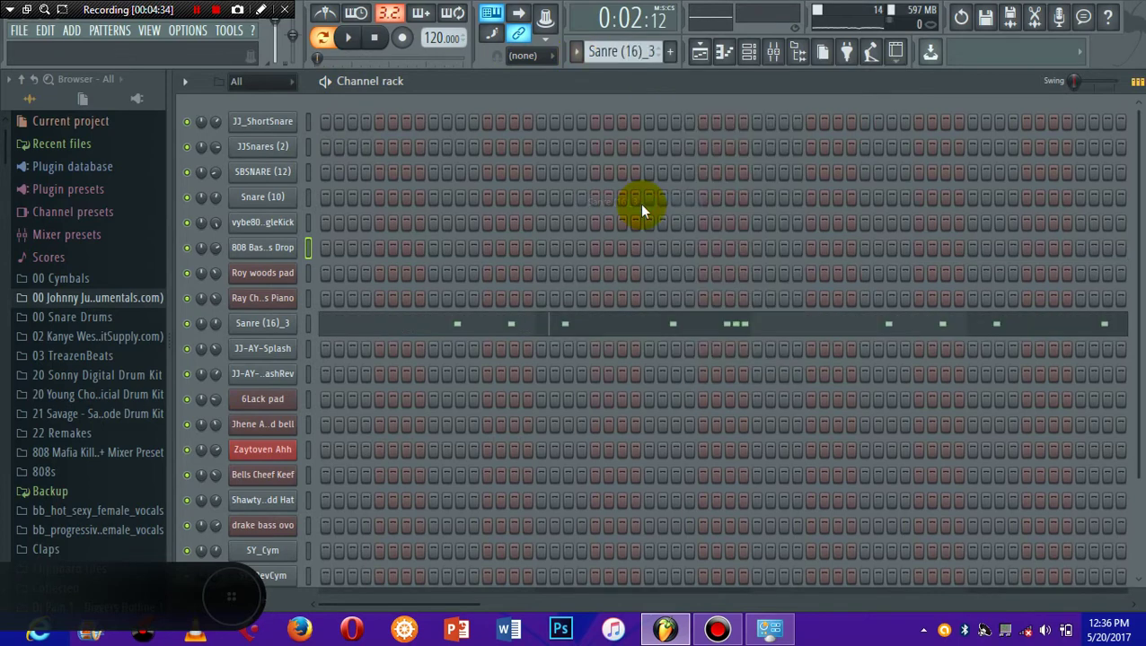
{"action": "left_click", "coordinate": [514, 327]}
{"action": "key", "text": "space"}
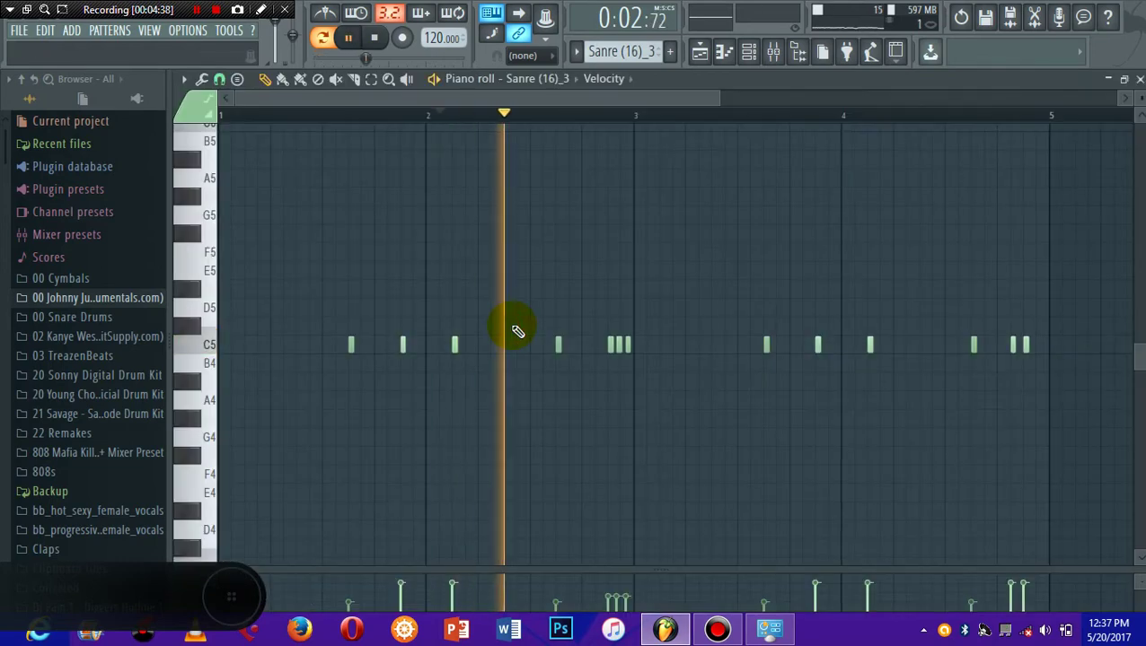
{"action": "left_click", "coordinate": [376, 37]}
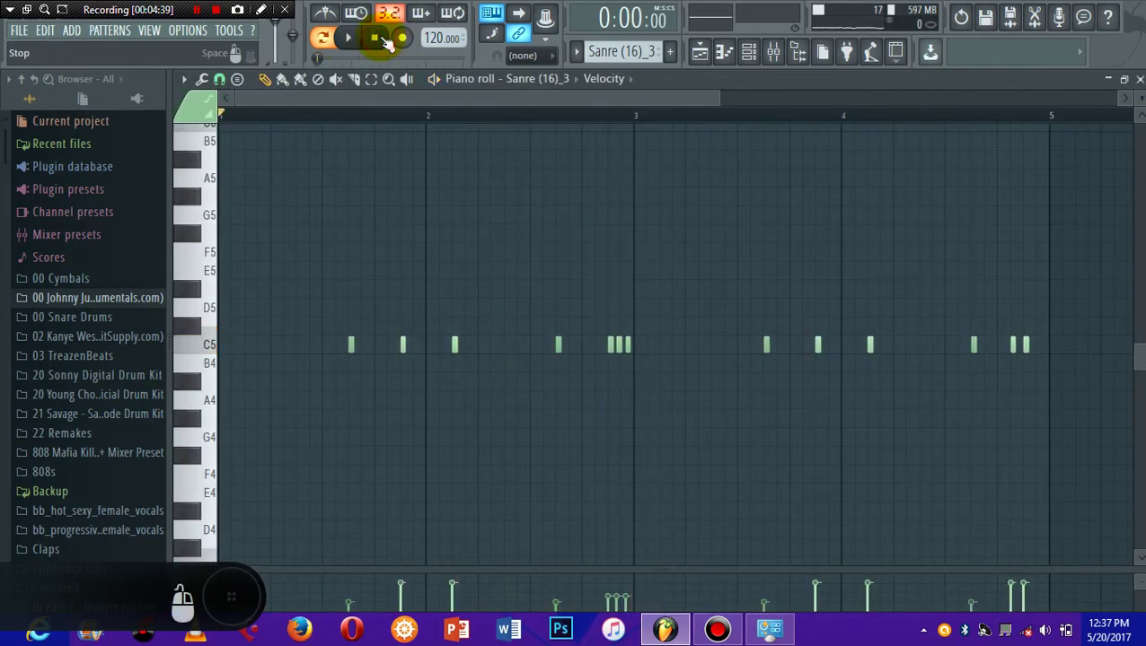
{"action": "key", "text": "space"}
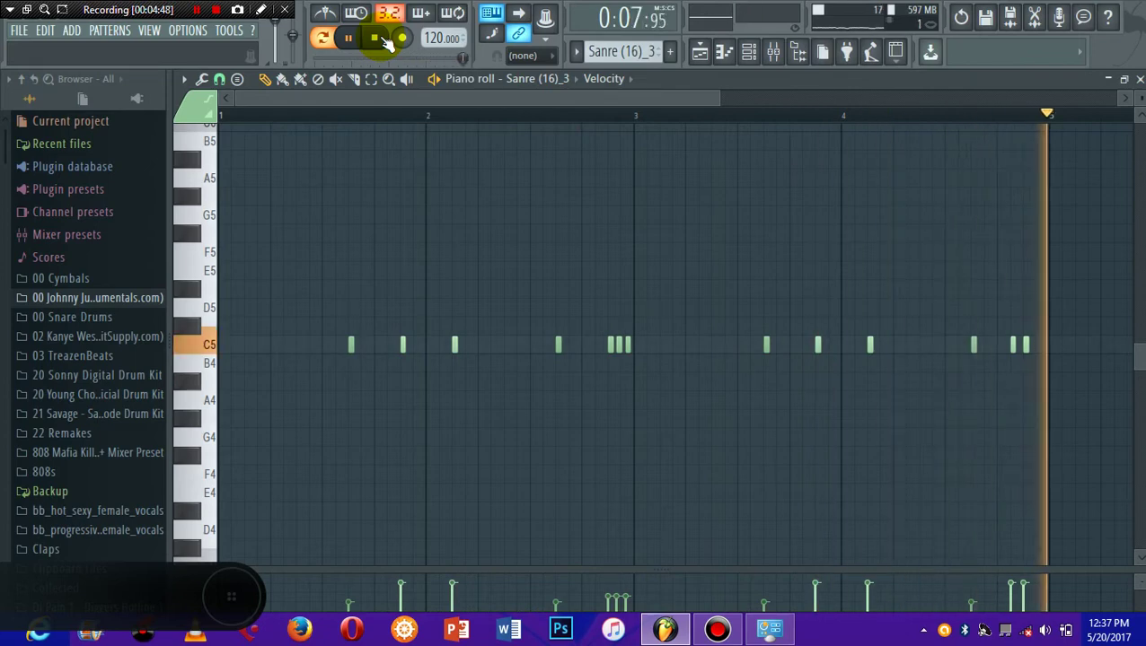
{"action": "key", "text": "F6"}
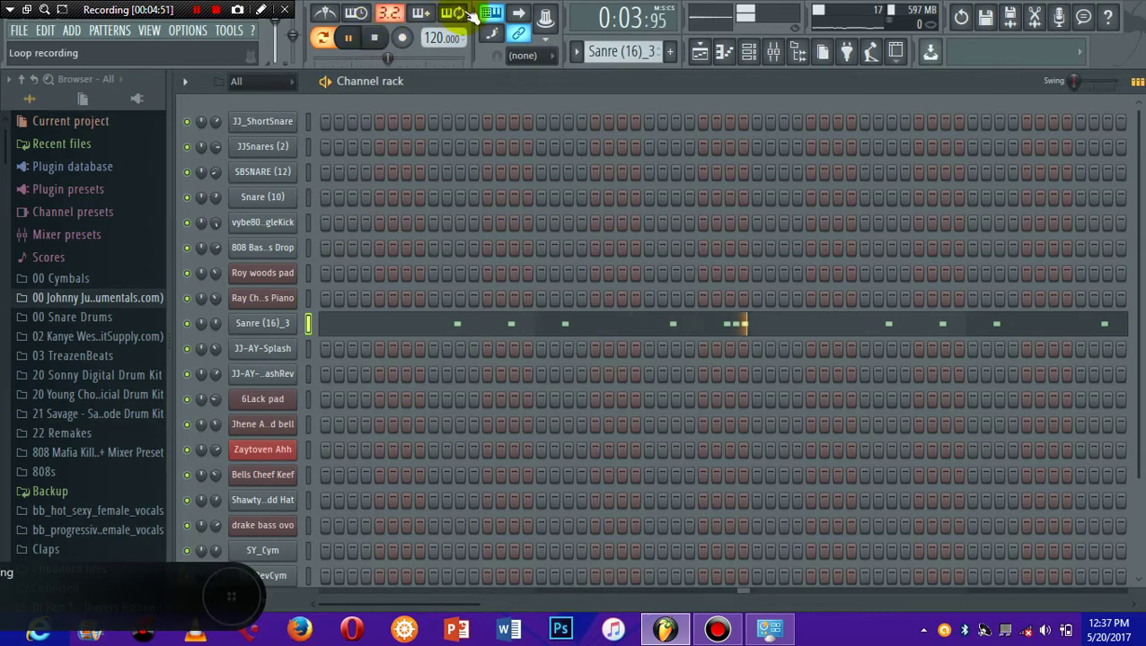
Step: Switch to the JJ-AY-Splash pattern during playback, view the Shawty Redd Hat channel's sample settings and close them
{"action": "left_click", "coordinate": [575, 52]}
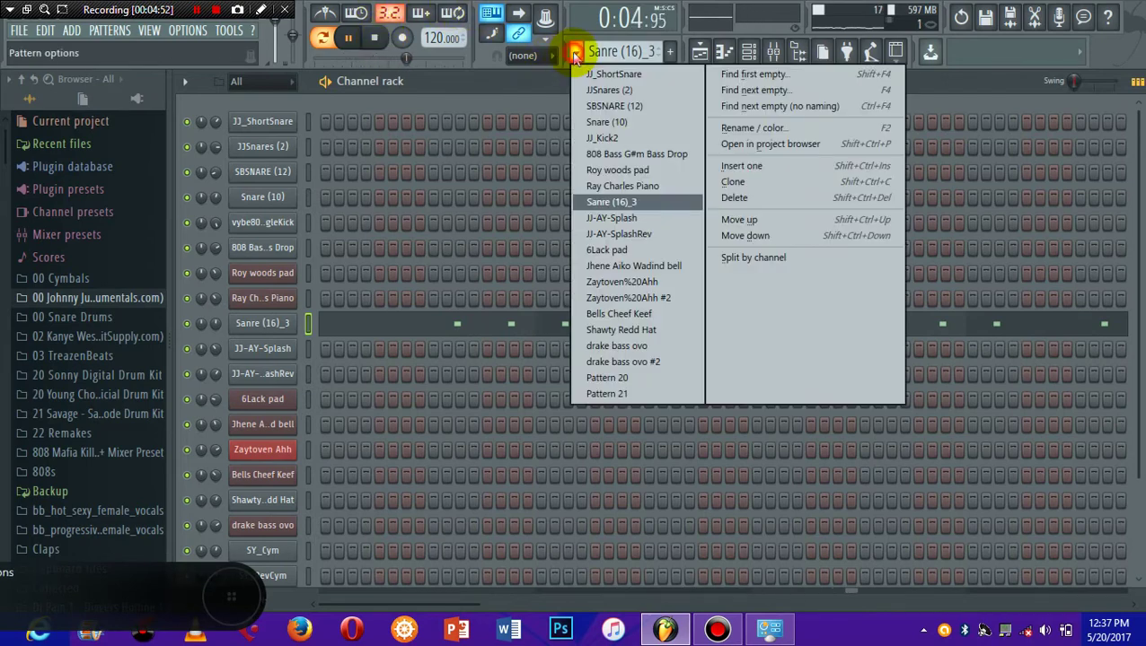
{"action": "left_click", "coordinate": [610, 218]}
{"action": "left_click", "coordinate": [306, 323]}
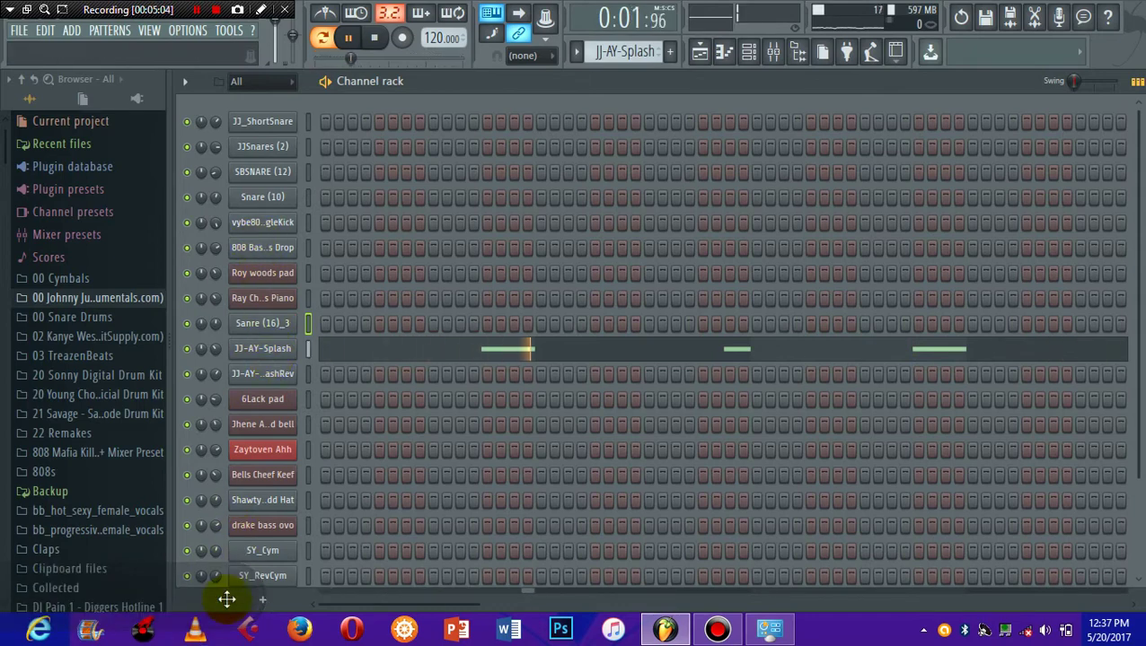
{"action": "left_click", "coordinate": [270, 509]}
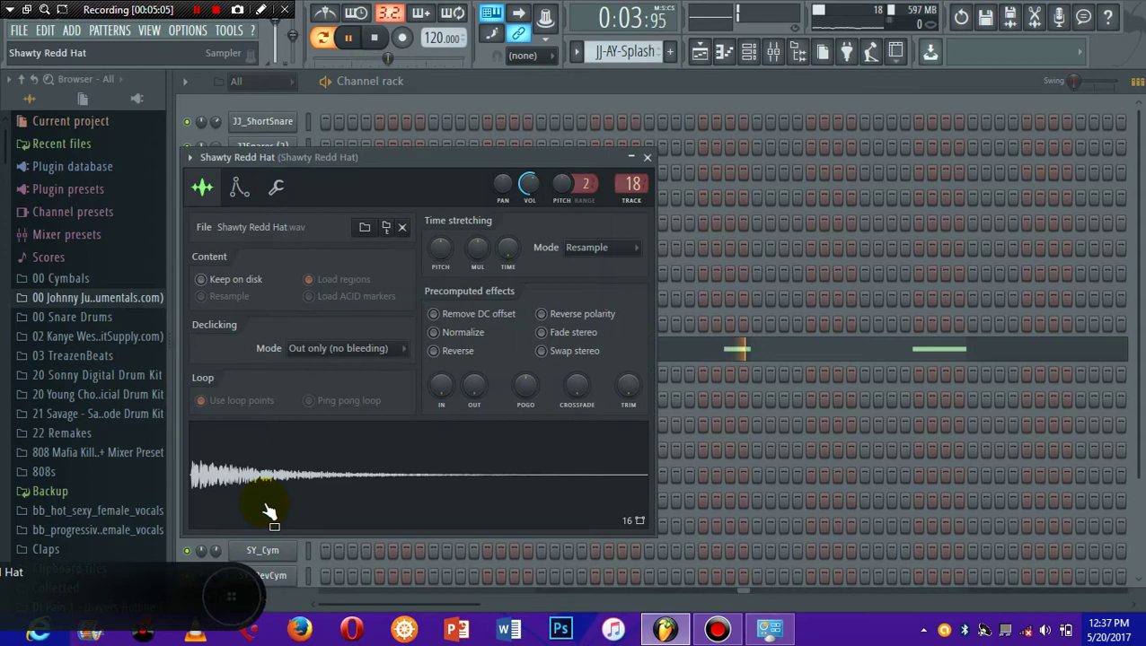
{"action": "left_click", "coordinate": [648, 158]}
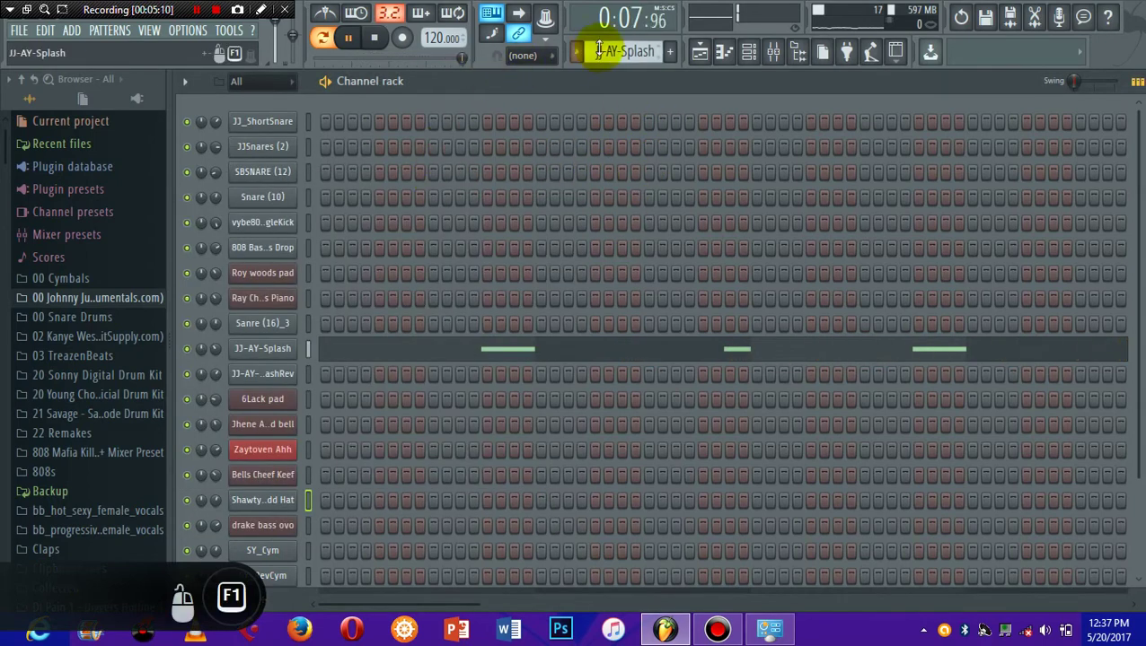
Step: Check the JJ-AY-Splash notes in the piano roll, switch to the JJ-AY-SplashRev pattern, audition its notes and return to the channel rack
{"action": "left_click", "coordinate": [525, 350]}
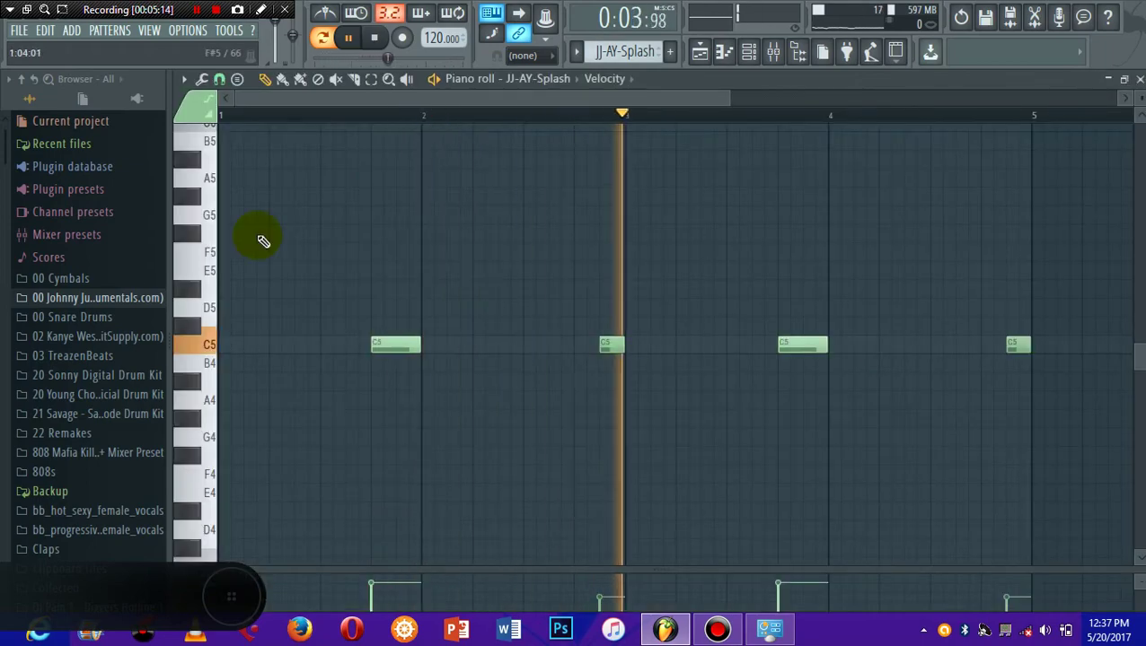
{"action": "key", "text": "F6"}
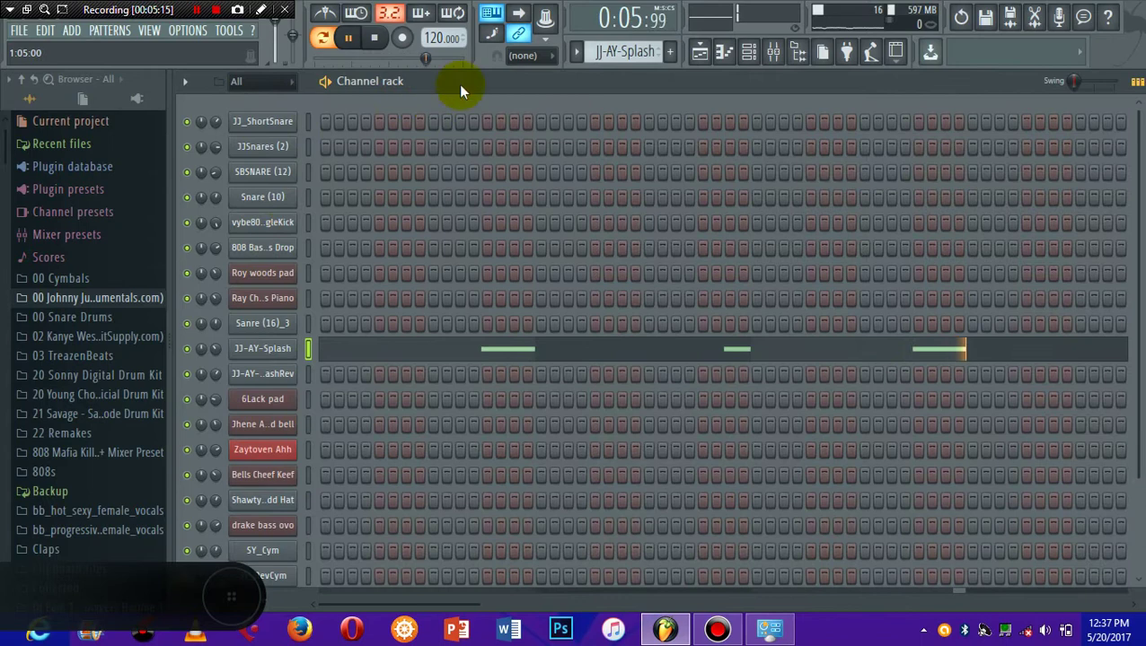
{"action": "left_click", "coordinate": [576, 51]}
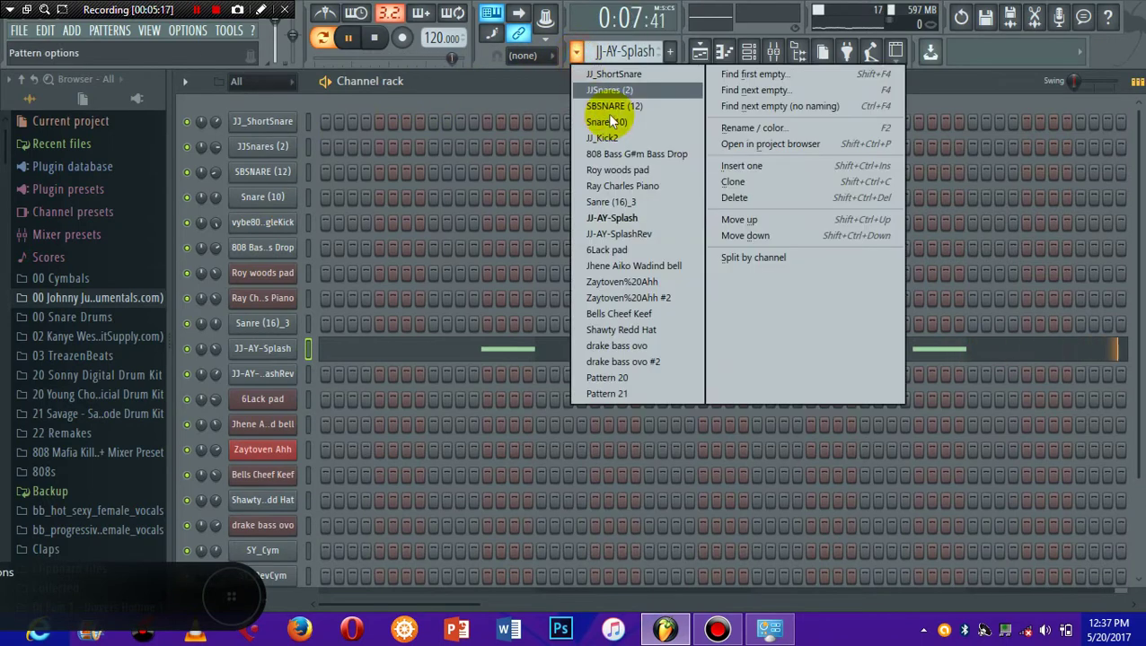
{"action": "left_click", "coordinate": [617, 235]}
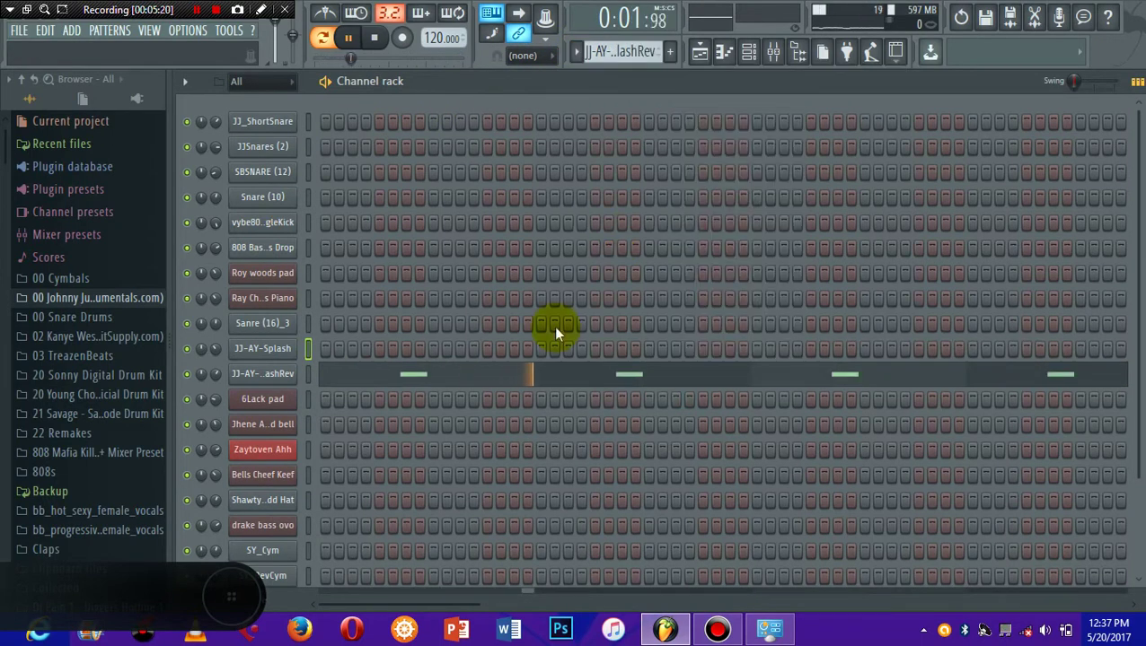
{"action": "left_click", "coordinate": [500, 378]}
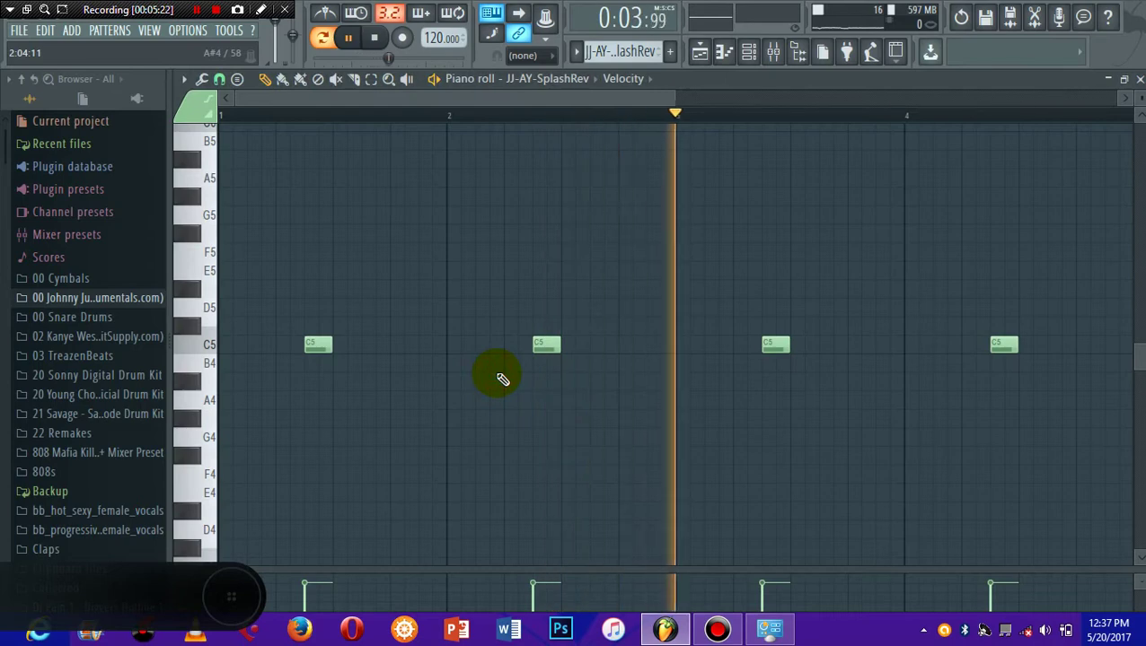
{"action": "key", "text": "F7"}
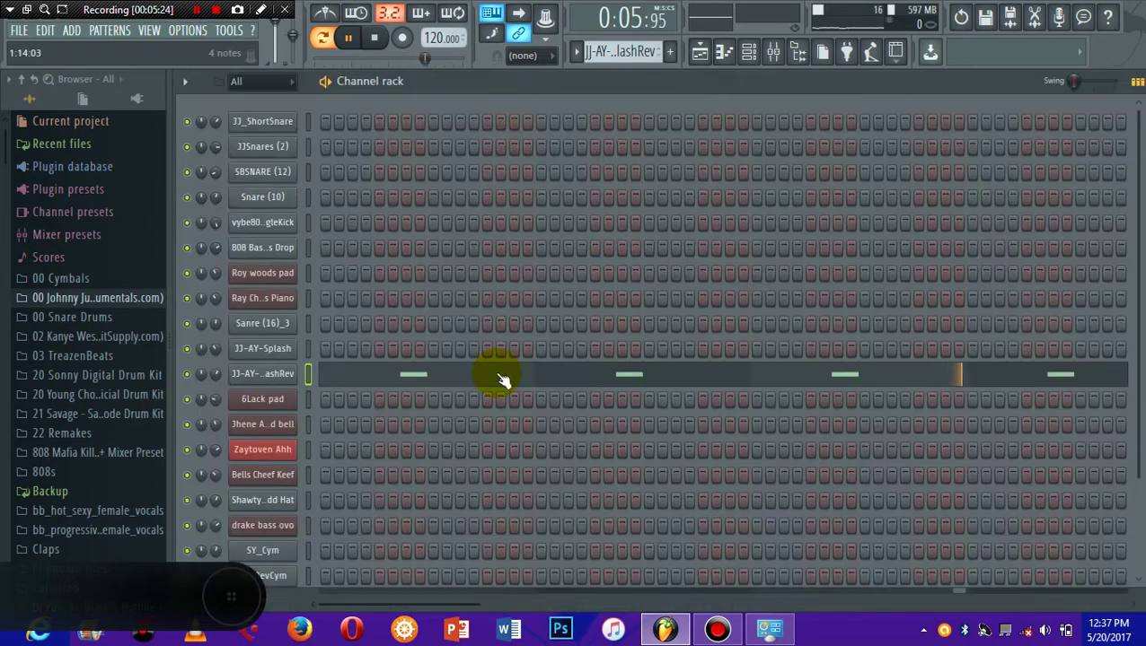
Step: Stop playback, switch to the Roy woods pad pattern, view its Nexus instrument and list of saved presets, and close the plugin
{"action": "left_click", "coordinate": [578, 54]}
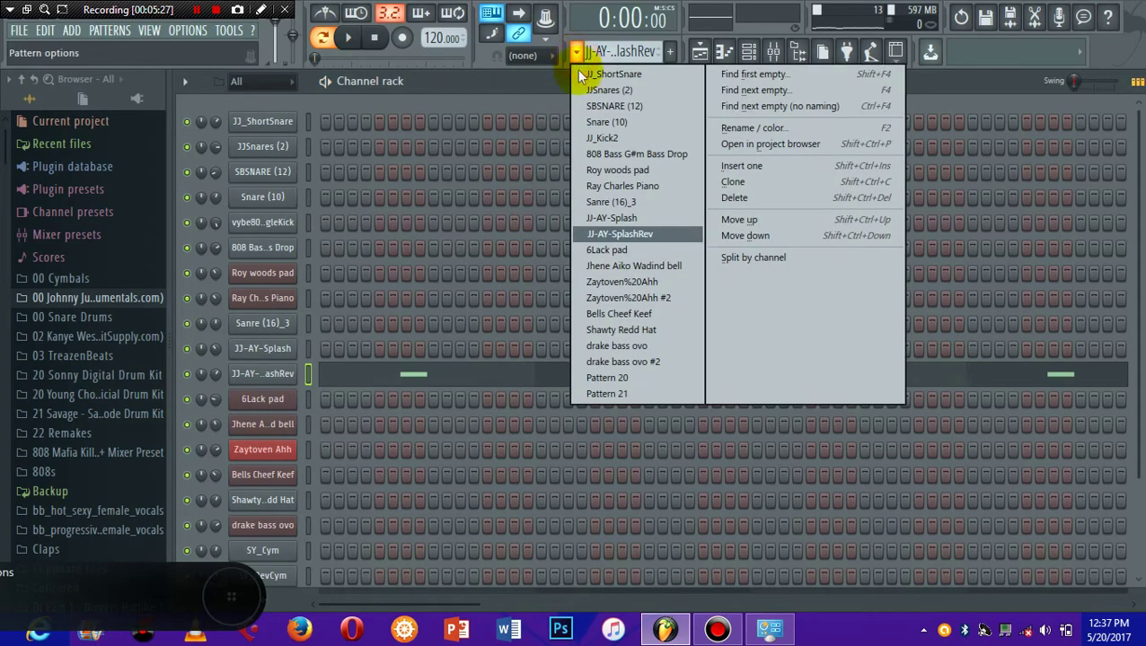
{"action": "left_click", "coordinate": [603, 168]}
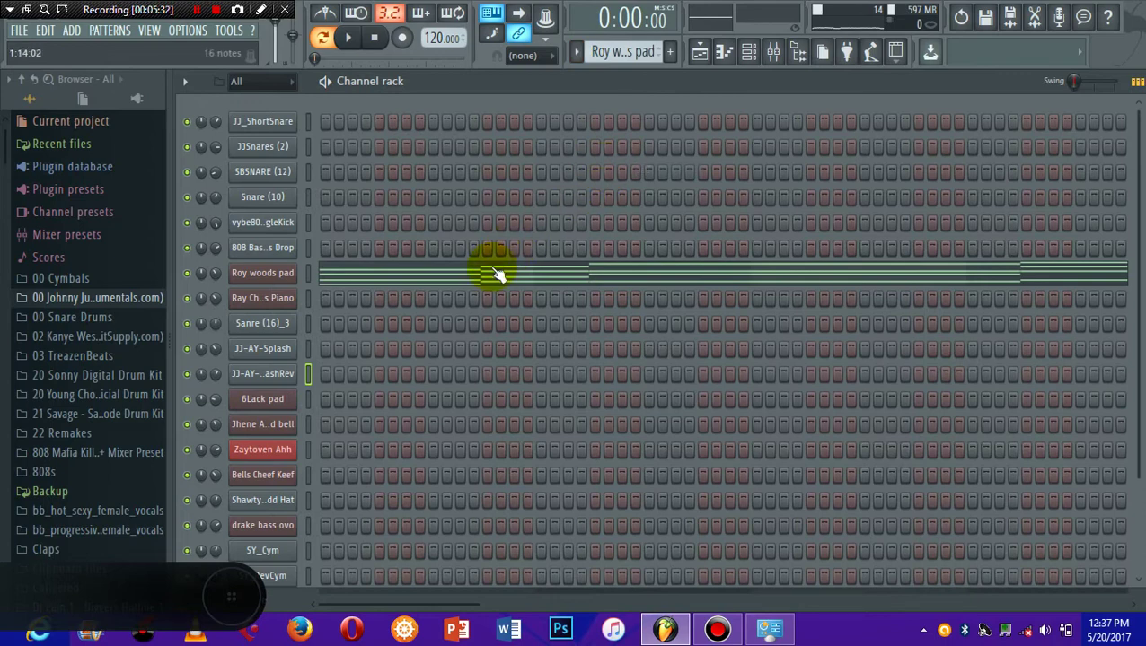
{"action": "left_click", "coordinate": [263, 273]}
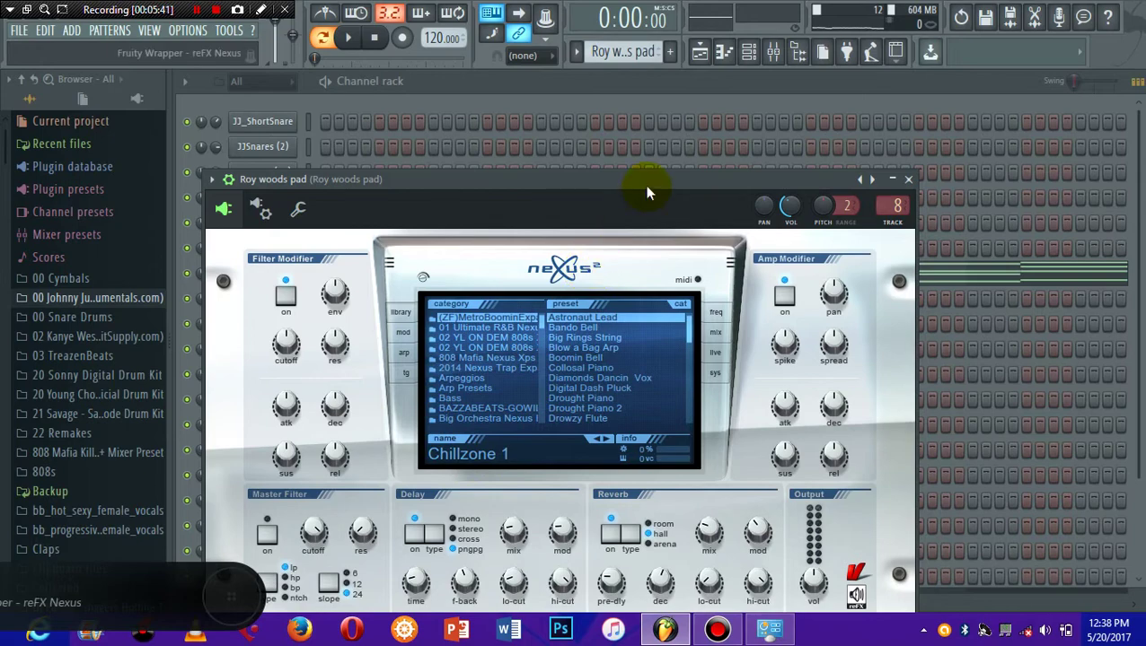
{"action": "left_click_drag", "start_coordinate": [645, 186], "coordinate": [845, 169]}
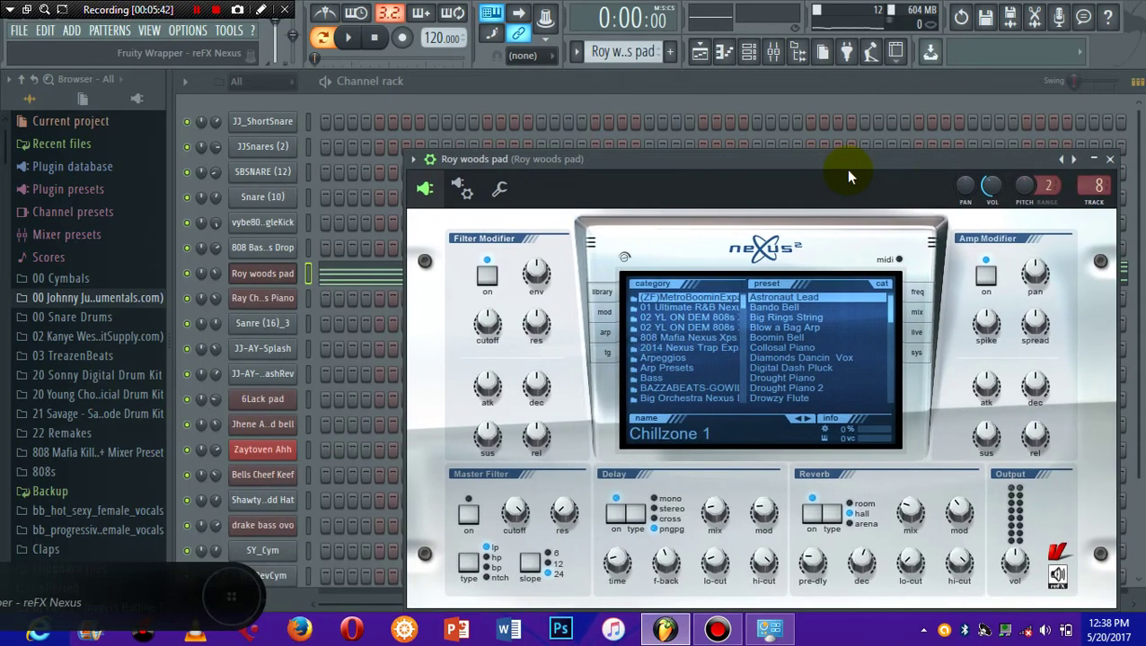
{"action": "left_click", "coordinate": [416, 159]}
{"action": "mouse_move", "coordinate": [440, 210]}
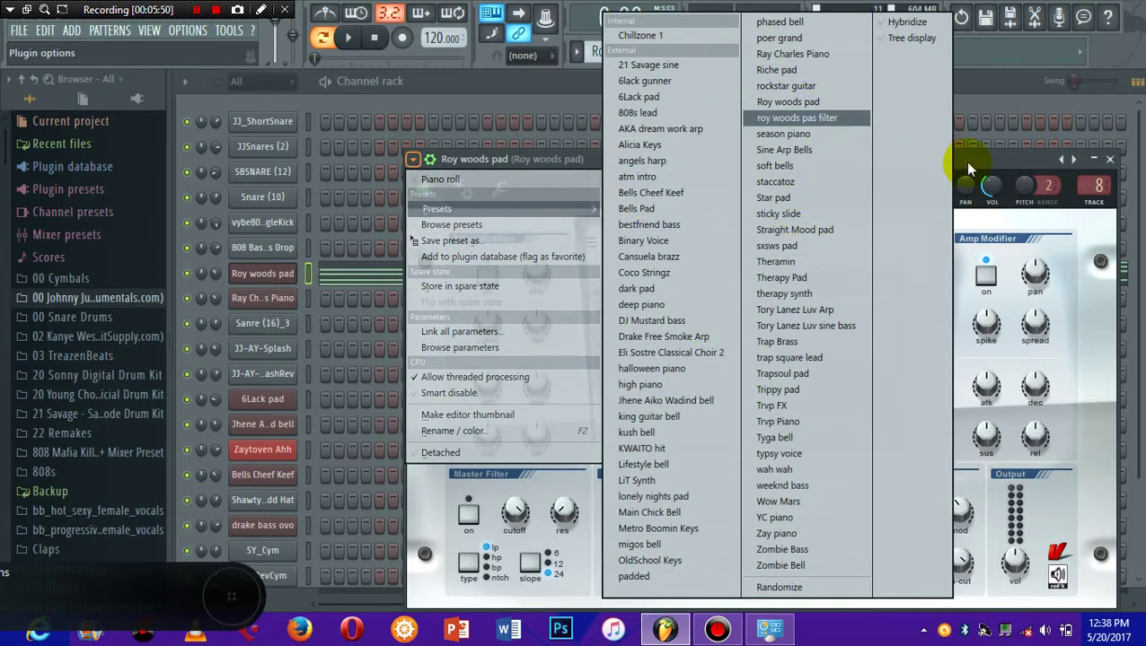
{"action": "left_click", "coordinate": [1111, 162]}
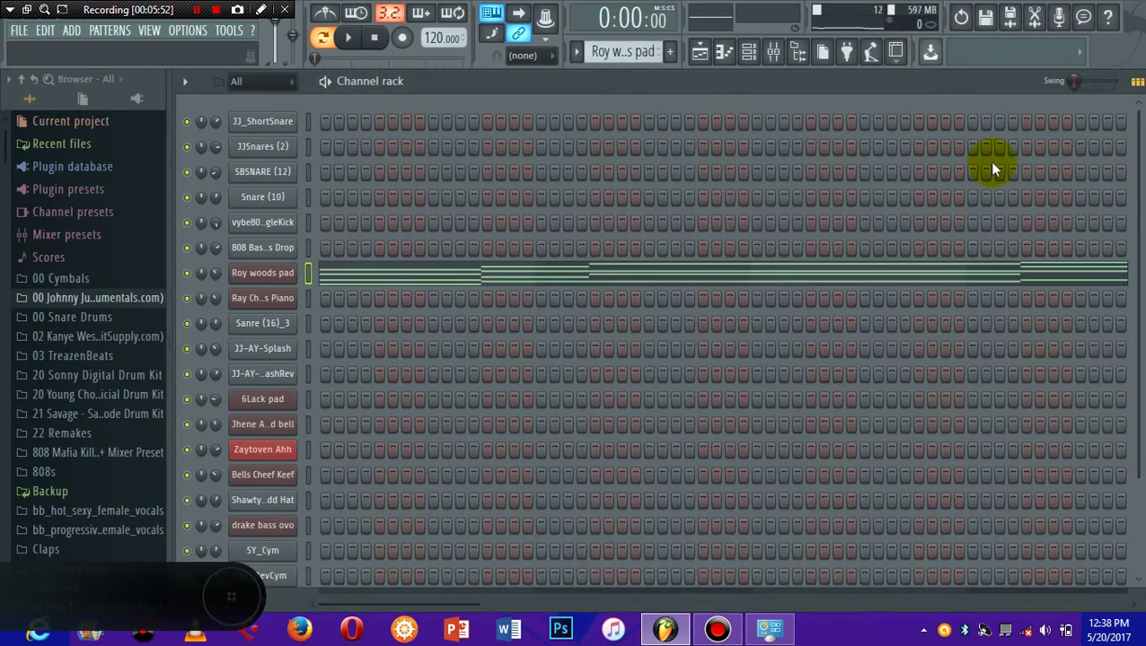
Step: Audition the Roy woods pad chords from the start in the piano roll, stop playback and return to the channel rack
{"action": "left_click", "coordinate": [580, 280]}
{"action": "key", "text": "space"}
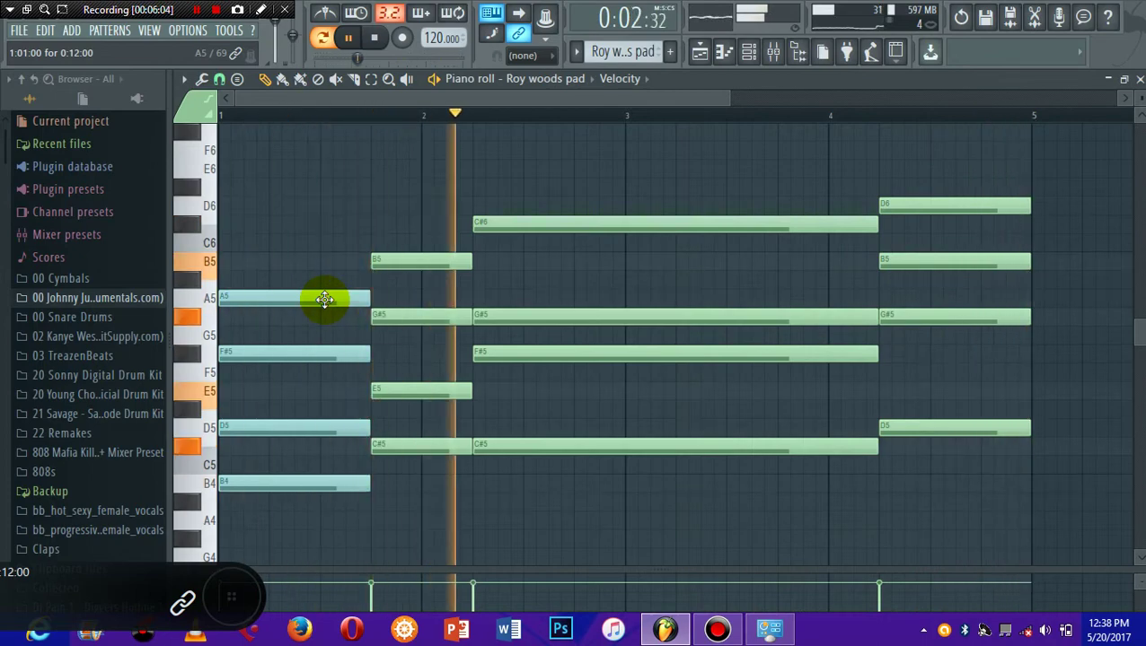
{"action": "key", "text": "space"}
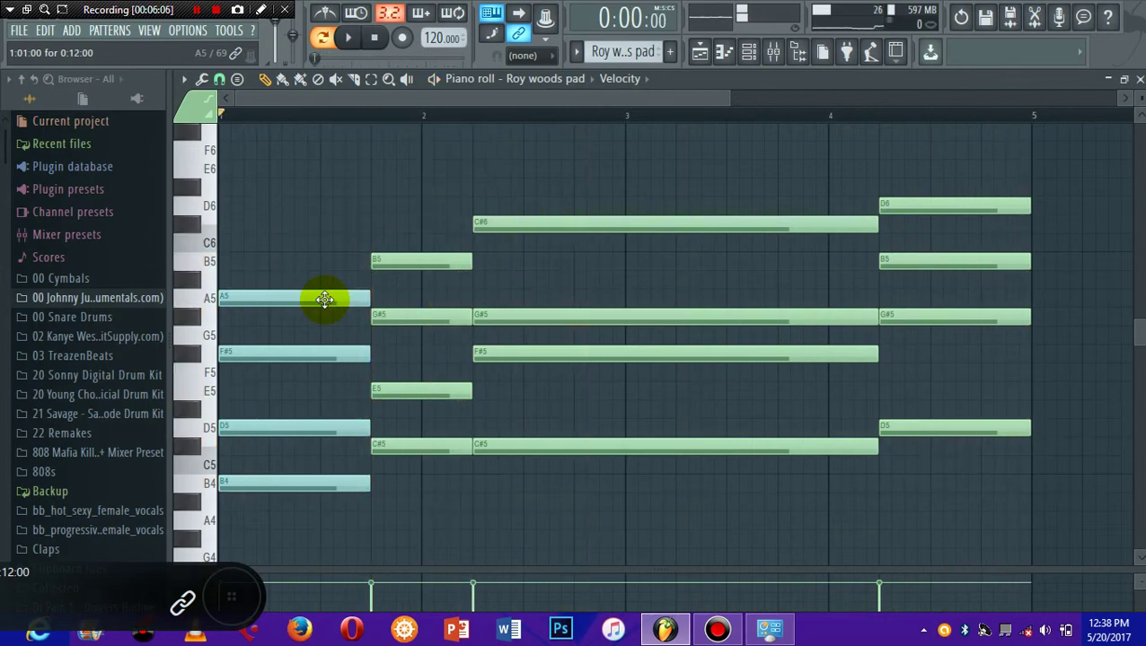
{"action": "key", "text": "F6"}
Step: Reopen the Roy woods pad instrument, play a test note on it and close it
{"action": "left_click", "coordinate": [270, 274]}
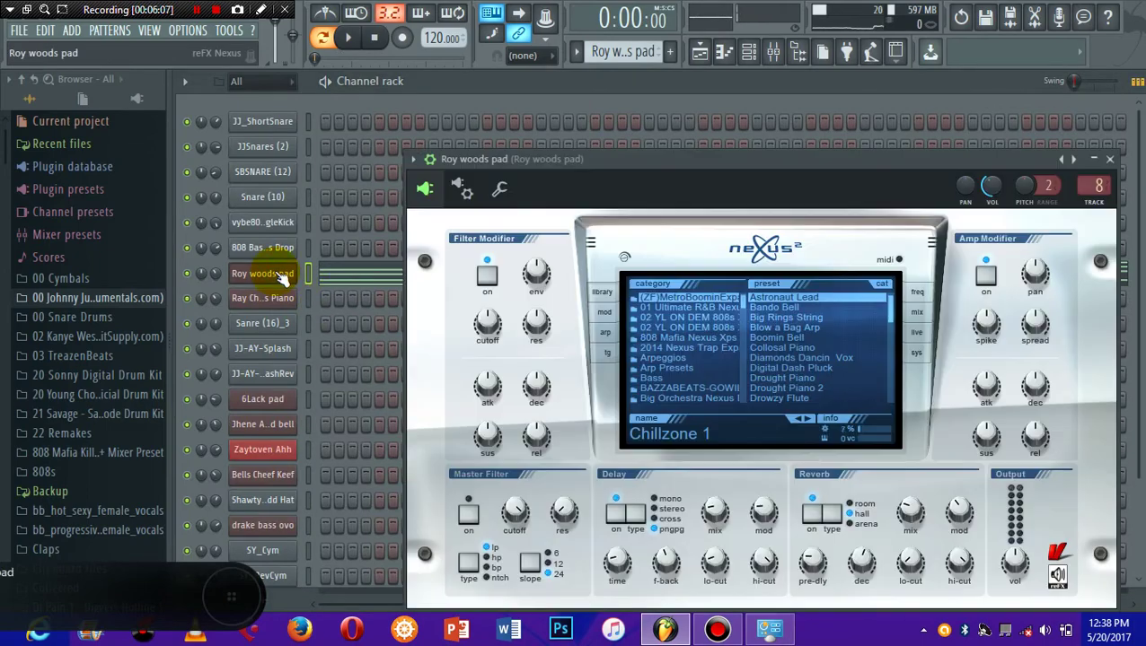
{"action": "key", "text": "b"}
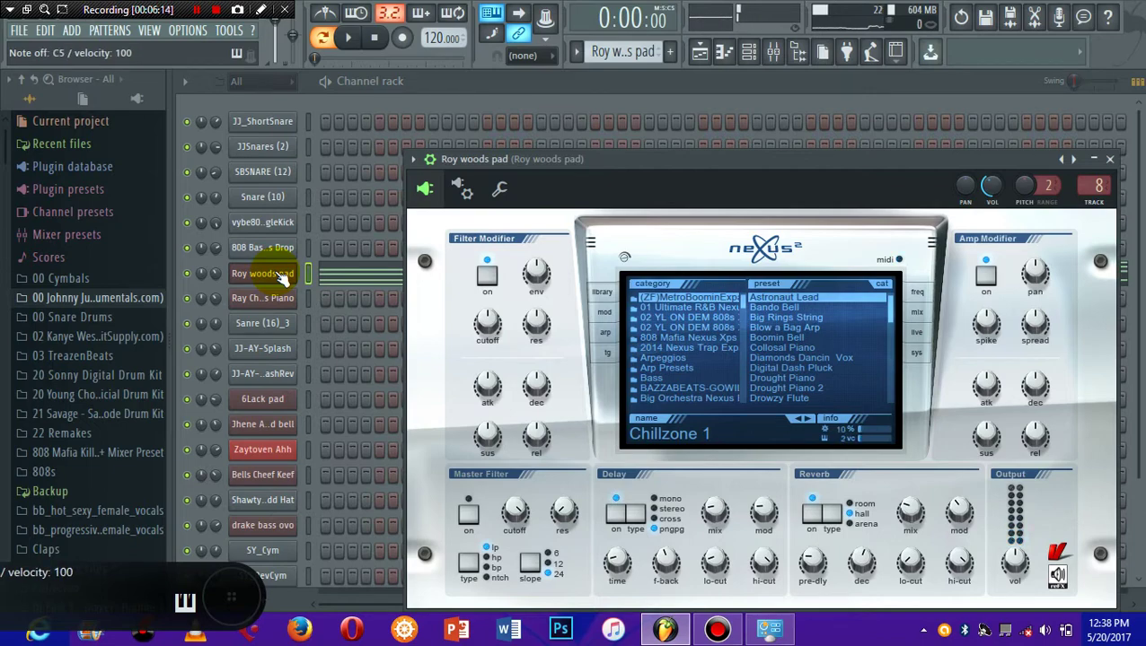
{"action": "left_click", "coordinate": [282, 280]}
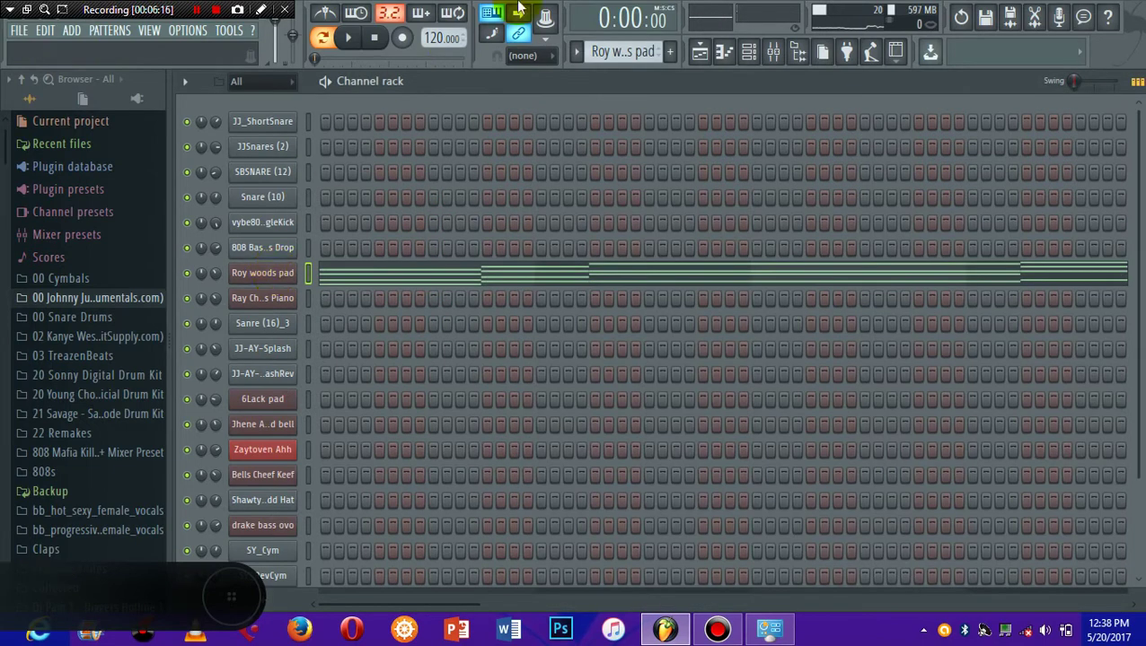
Step: Switch to the Ray Charles Piano pattern, view its Nexus instrument settings and close them
{"action": "left_click", "coordinate": [576, 52]}
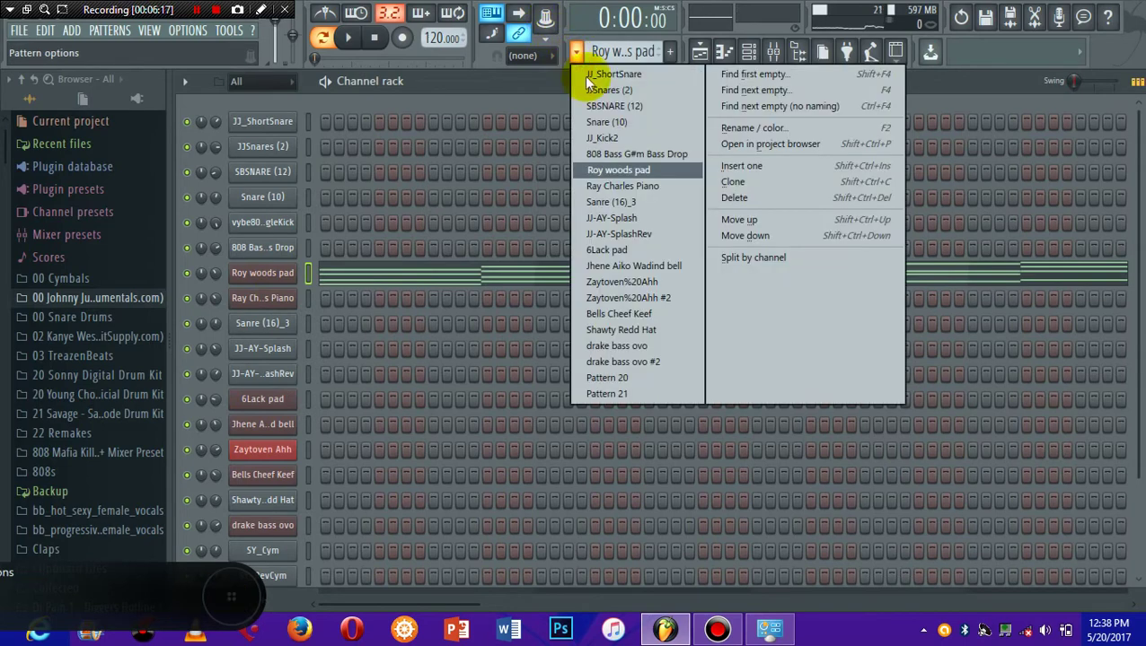
{"action": "left_click", "coordinate": [615, 186]}
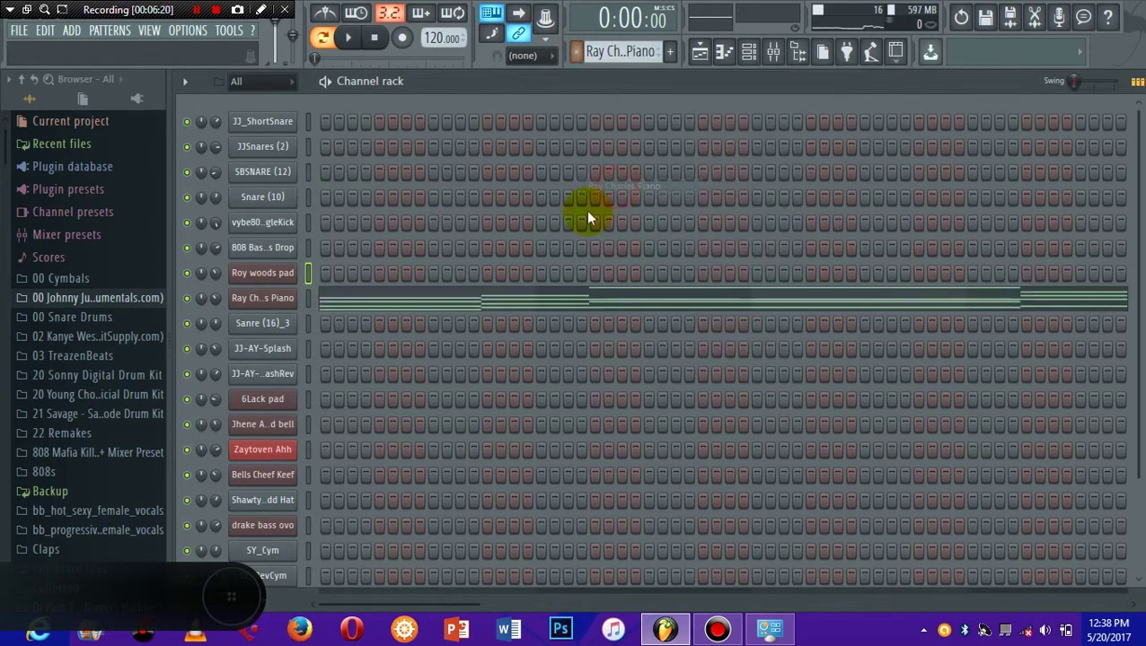
{"action": "left_click", "coordinate": [259, 303]}
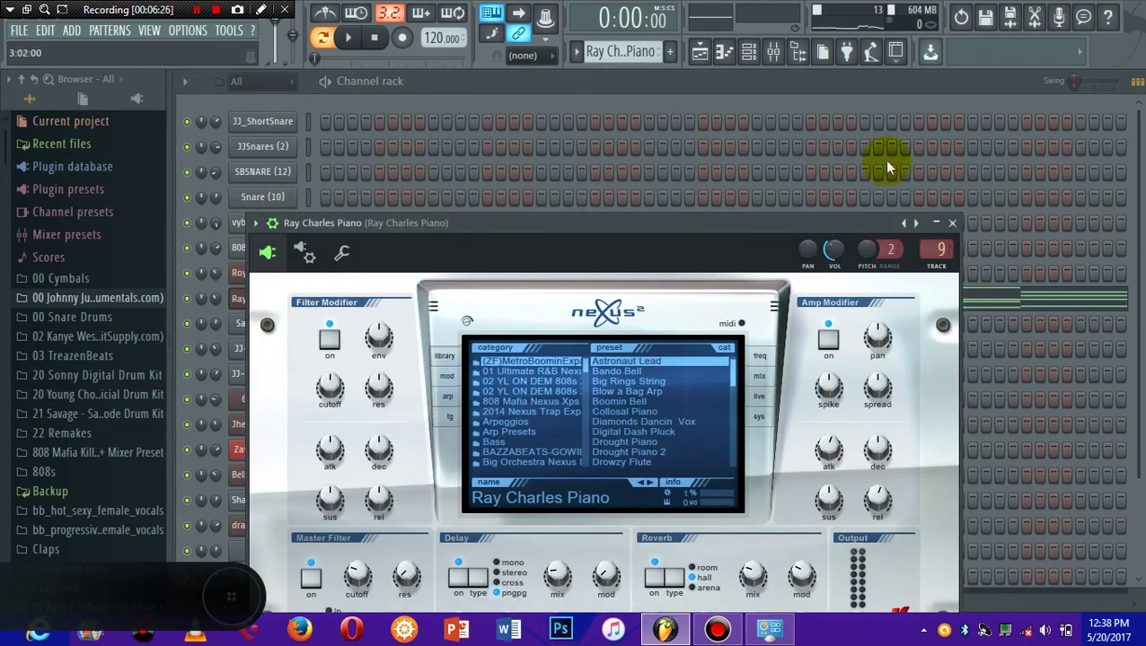
{"action": "left_click", "coordinate": [953, 223]}
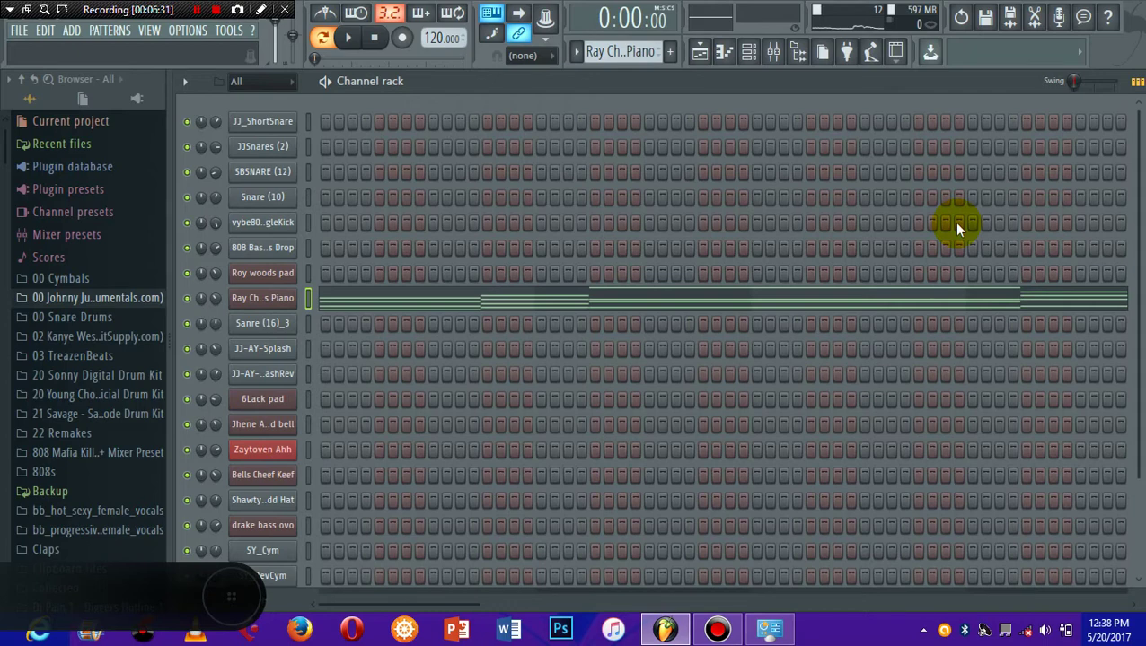
Step: Audition the Ray Charles Piano chords in the piano roll and return to the channel rack with playback running
{"action": "left_click", "coordinate": [359, 305]}
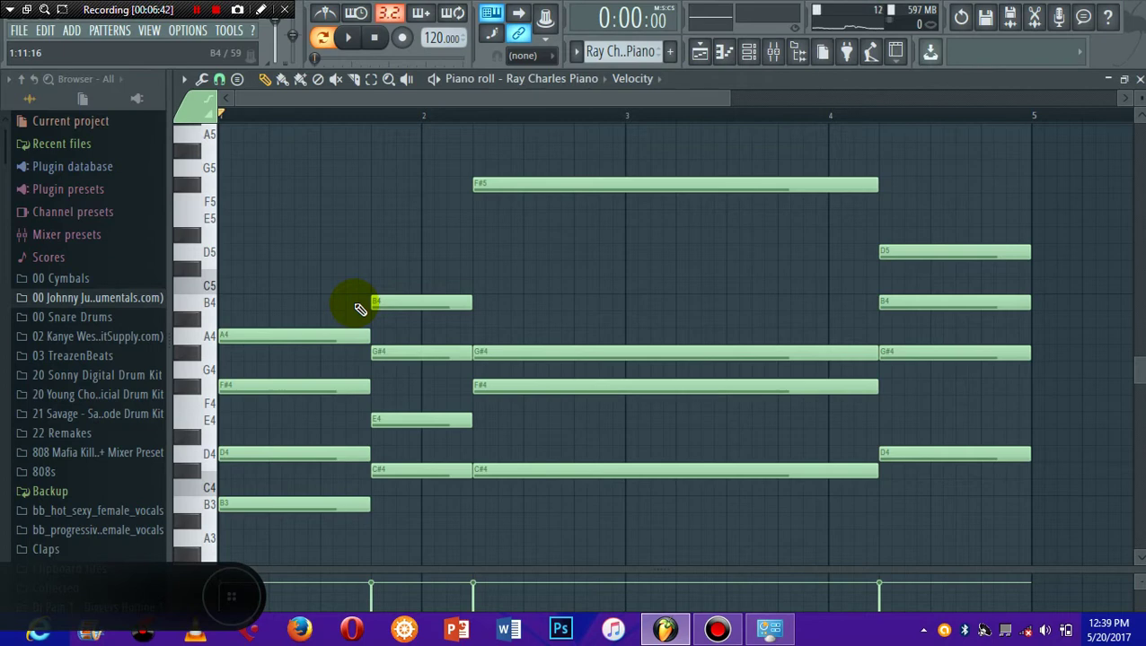
{"action": "key", "text": "space"}
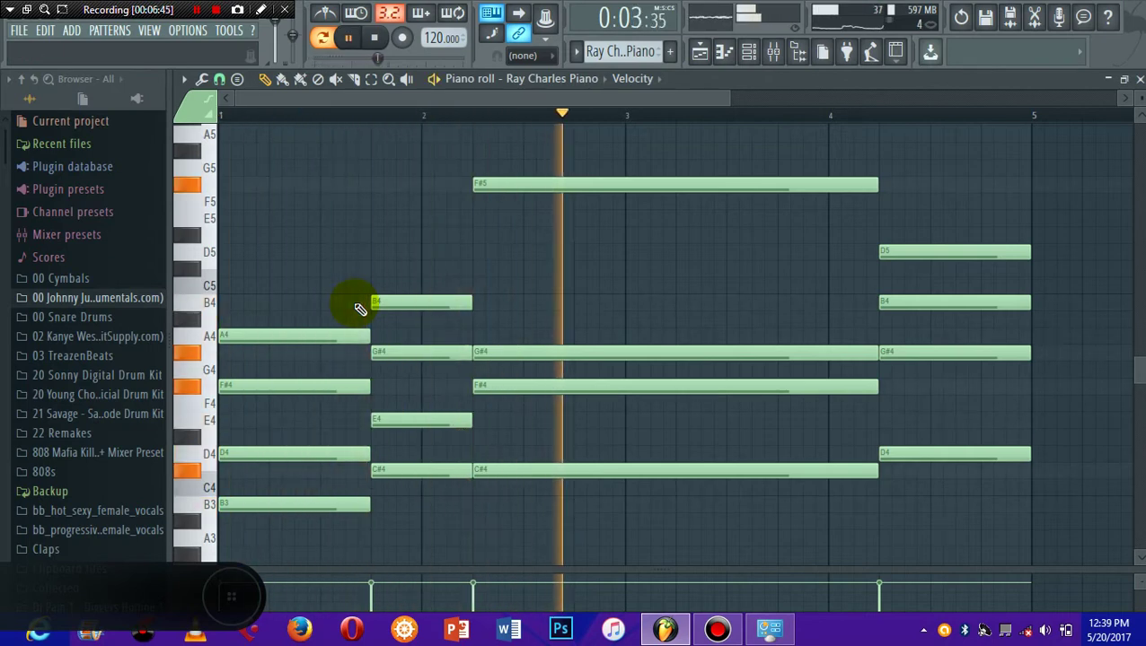
{"action": "key", "text": "F6"}
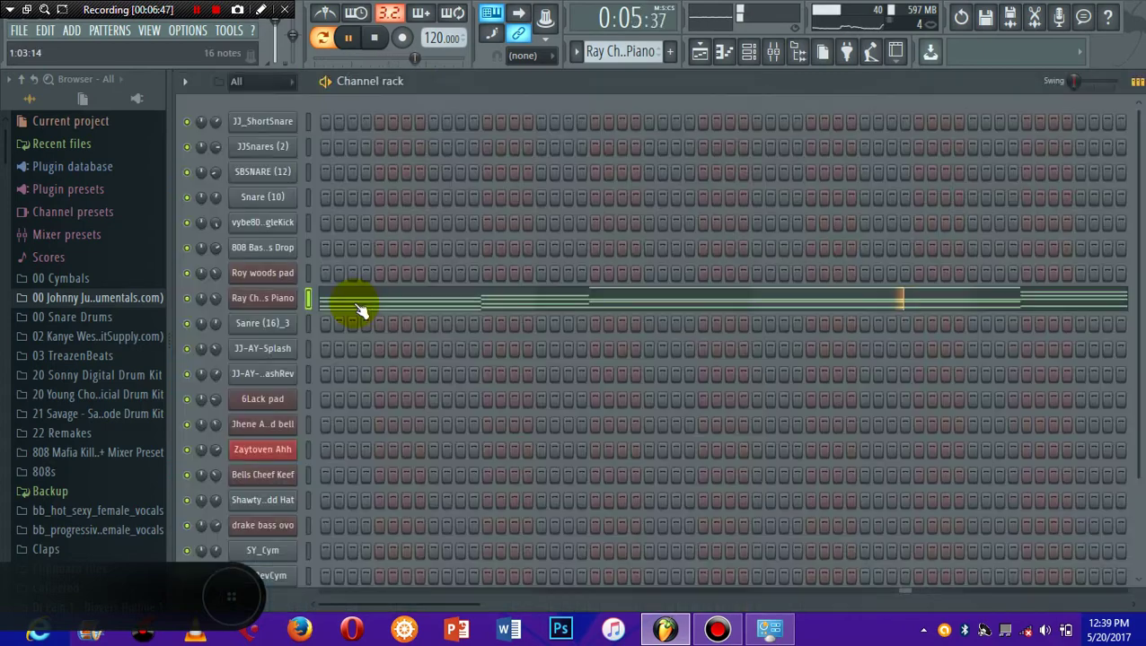
Step: Compare amp modifier attack values on the Ray Charles Piano during playback, including 0, set it to 15, close the instrument and stop playback
{"action": "left_click", "coordinate": [289, 300]}
{"action": "mouse_move", "coordinate": [832, 447]}
{"action": "left_mouse_down"}
{"action": "mouse_move", "coordinate": [823, 485]}
{"action": "mouse_move", "coordinate": [832, 453]}
{"action": "left_mouse_up"}
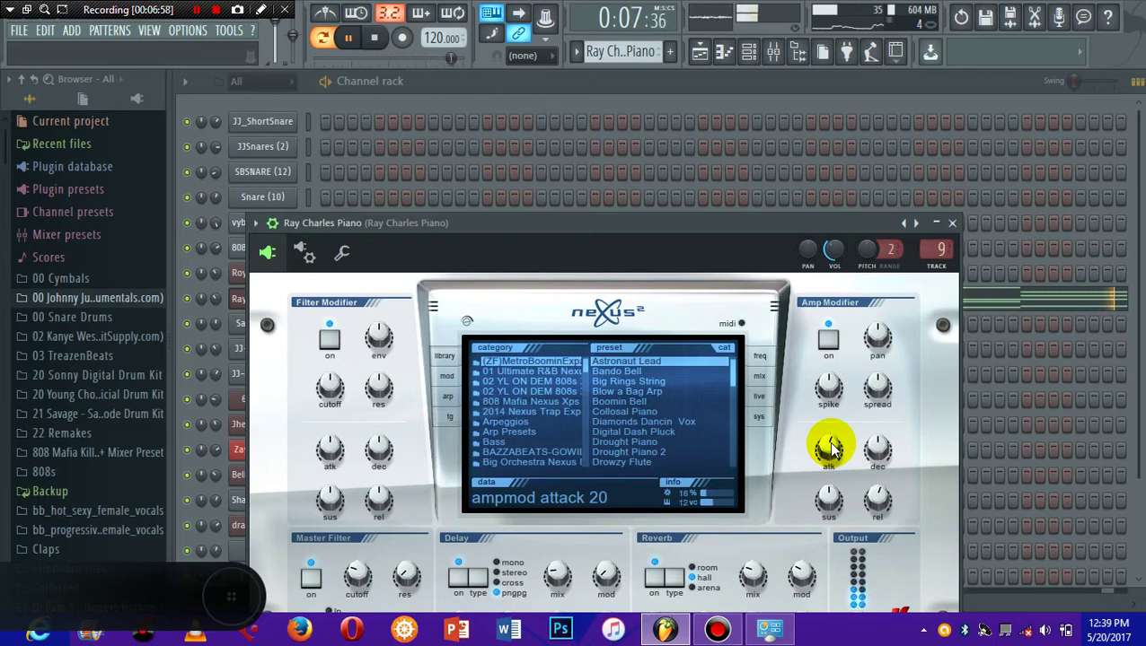
{"action": "left_click_drag", "start_coordinate": [830, 441], "coordinate": [834, 460]}
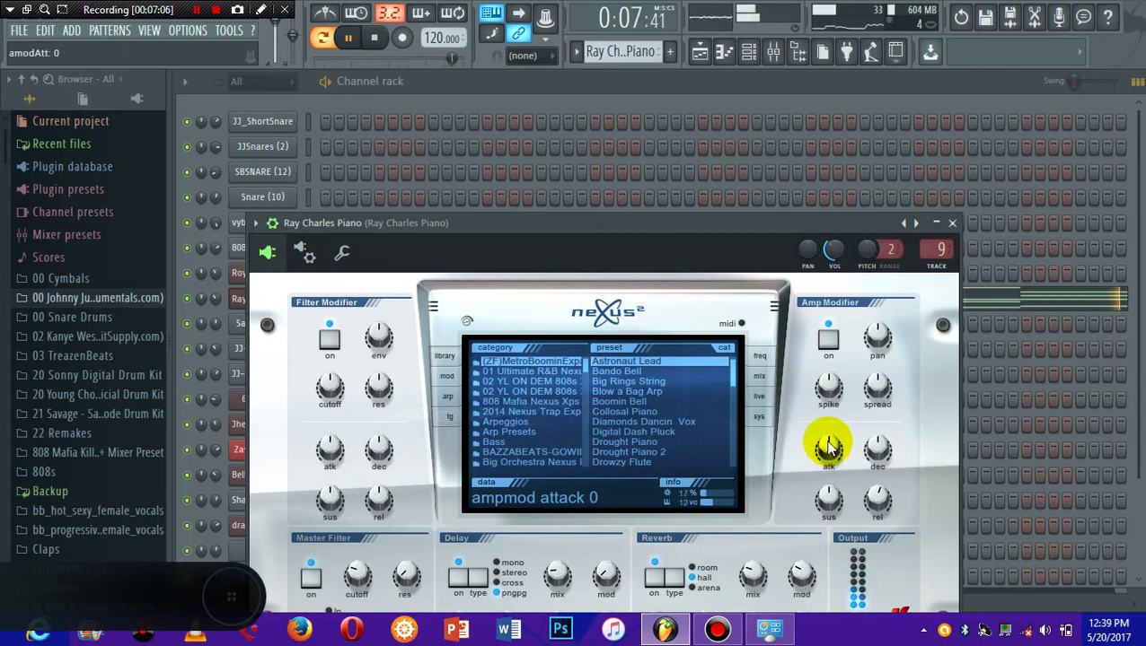
{"action": "left_click_drag", "start_coordinate": [828, 442], "coordinate": [821, 420]}
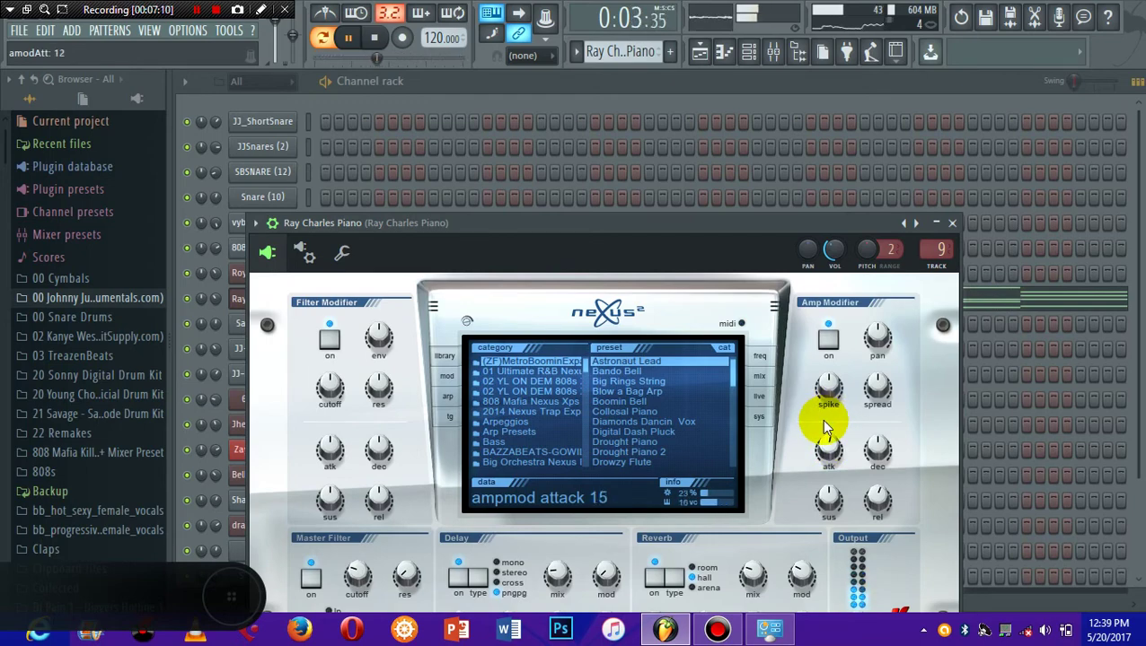
{"action": "key", "text": "Escape"}
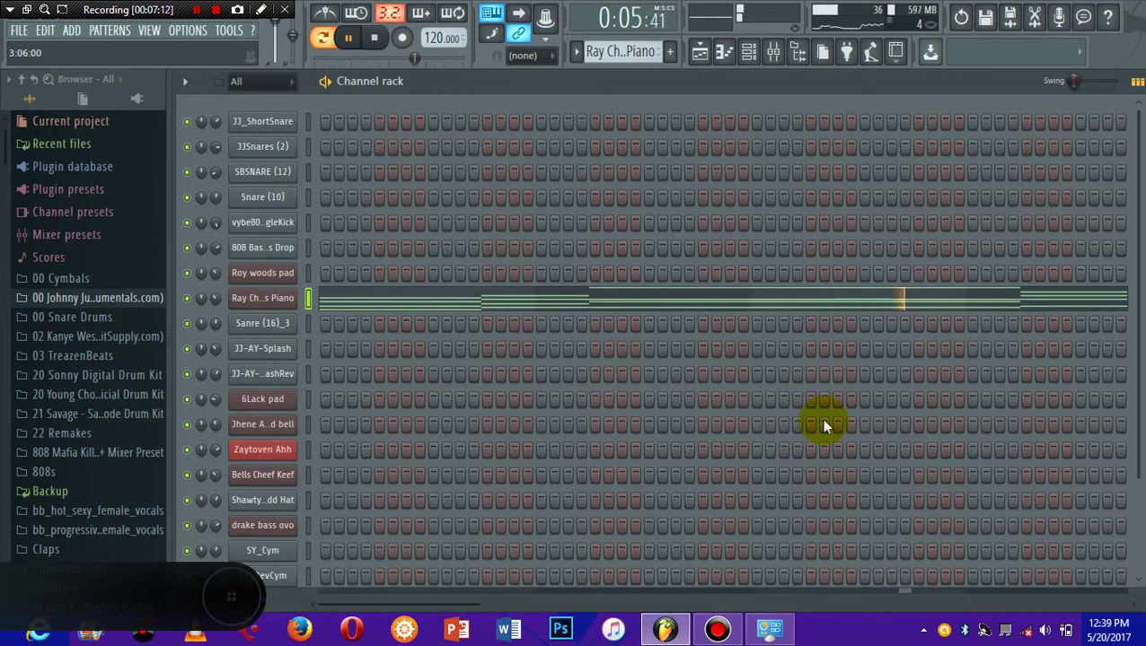
{"action": "key", "text": "space"}
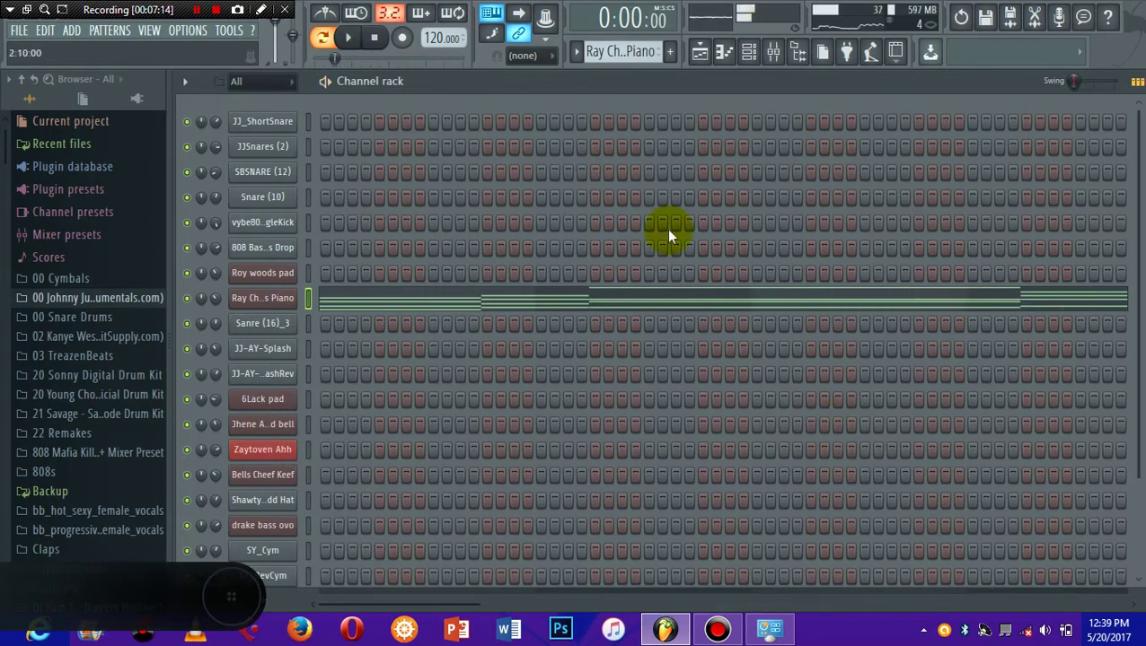
Step: Switch to the 6Lack pad pattern, view its Nexus instrument settings and close them
{"action": "left_click", "coordinate": [575, 52]}
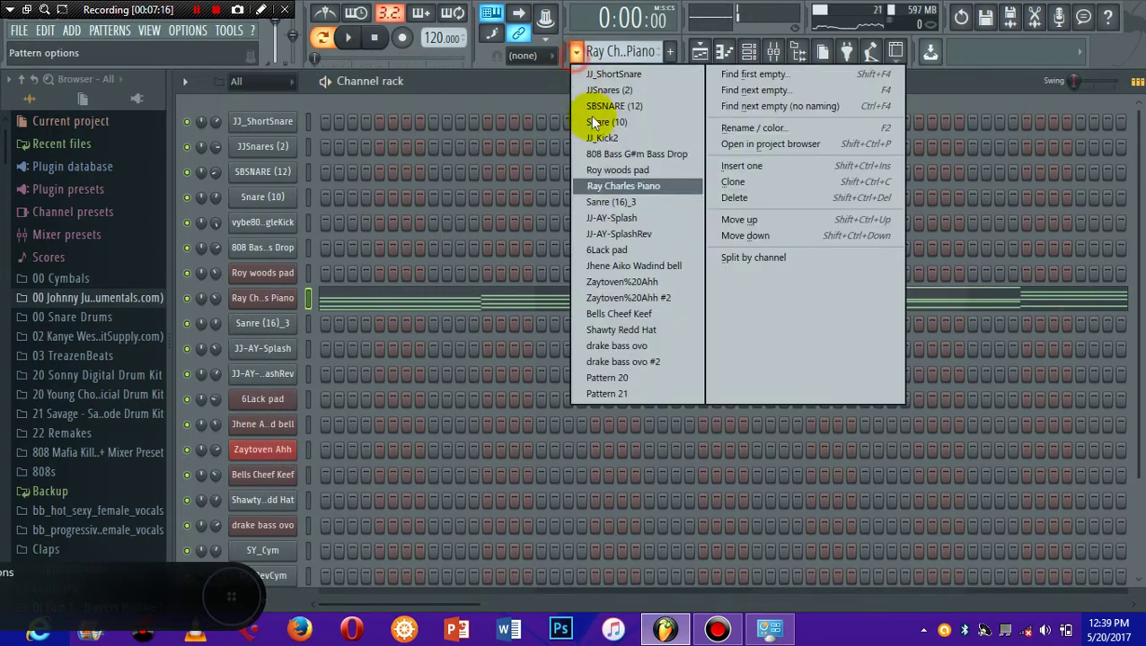
{"action": "left_click", "coordinate": [616, 250]}
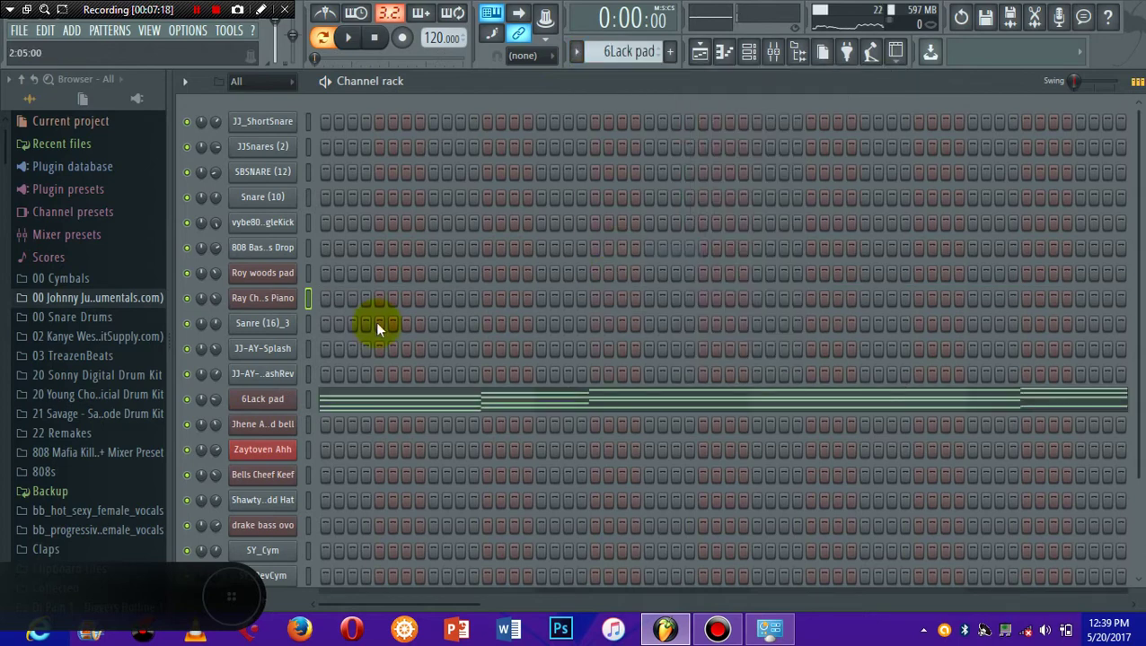
{"action": "left_click", "coordinate": [254, 399]}
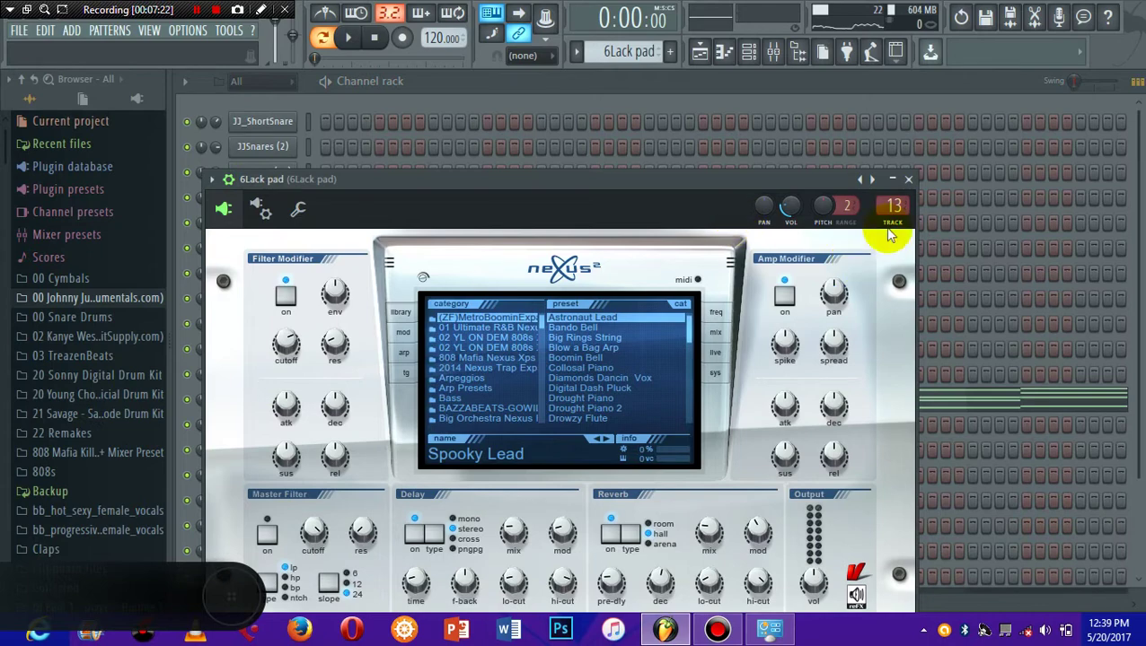
{"action": "left_click", "coordinate": [910, 179]}
Step: Audition the 6Lack pad chords in the piano roll, return to the channel rack and stop playback
{"action": "key", "text": "space"}
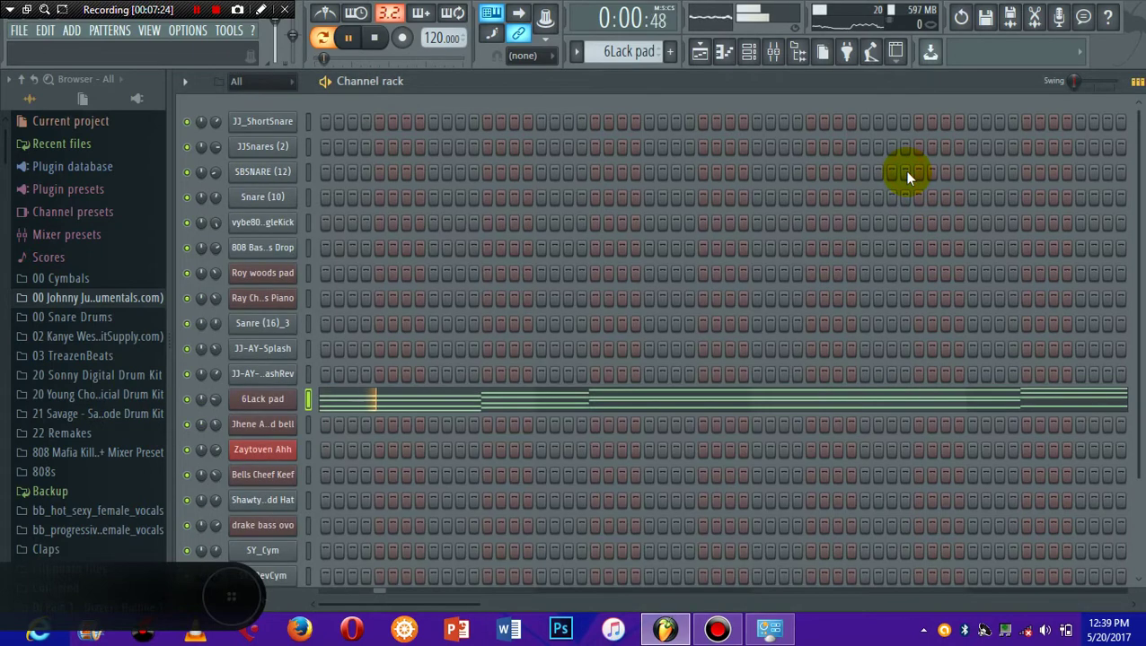
{"action": "left_click", "coordinate": [545, 406]}
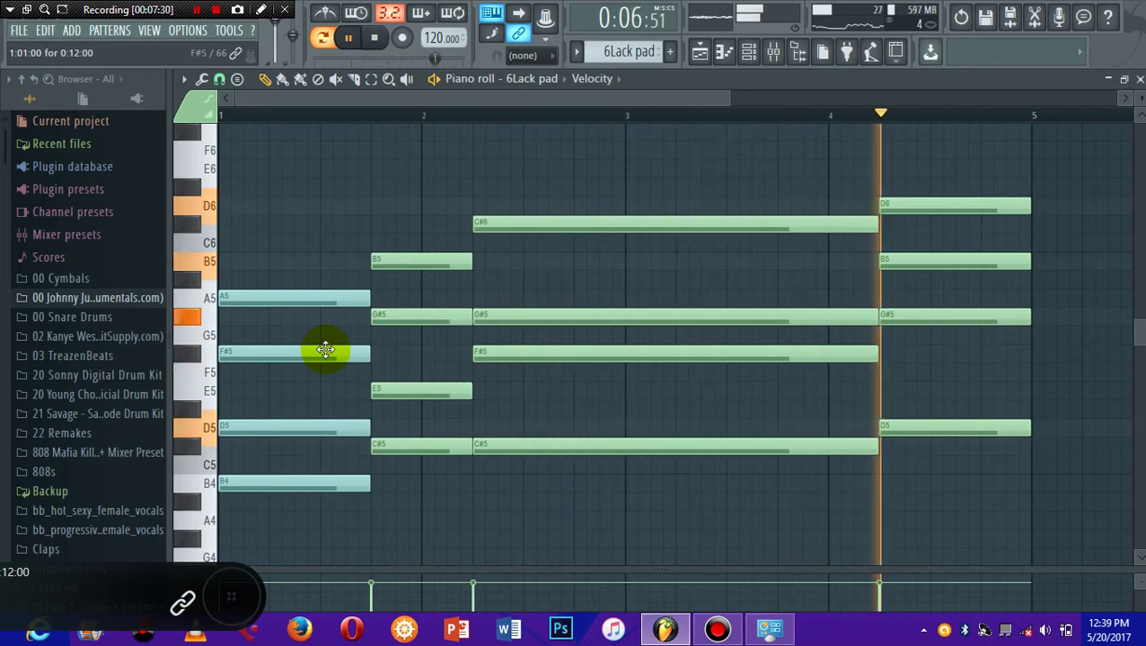
{"action": "key", "text": "F7"}
{"action": "key", "text": "space"}
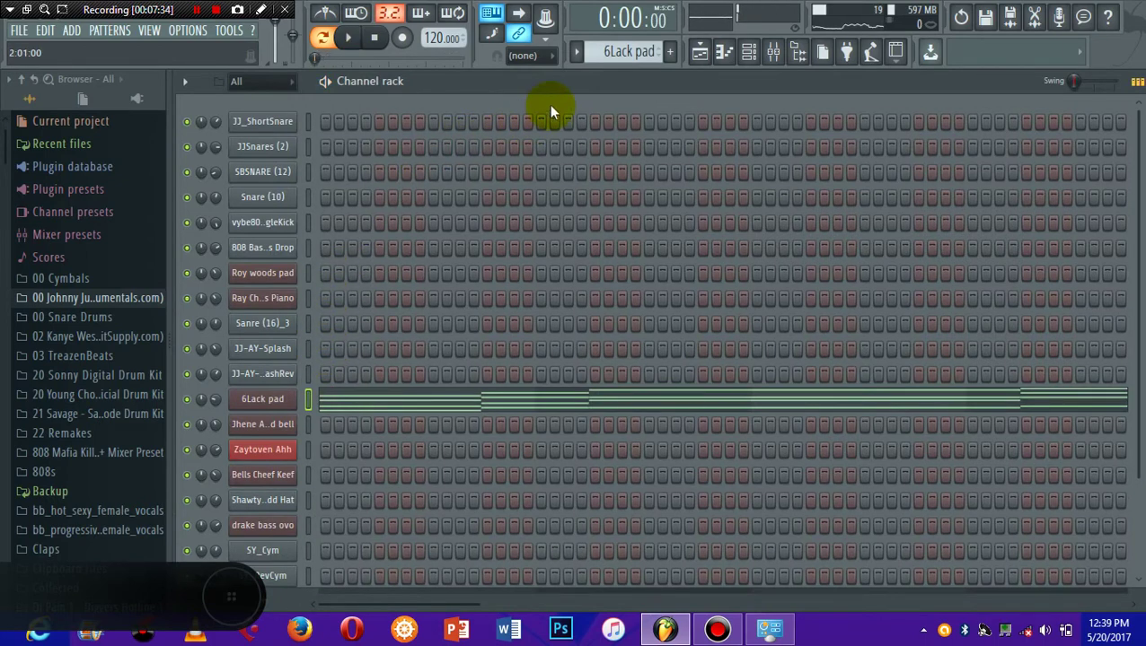
Step: Switch to the Jhene Aiko Wadind bell pattern and bring up its Nexus instrument, moving the window clear of the channel names
{"action": "left_click", "coordinate": [576, 54]}
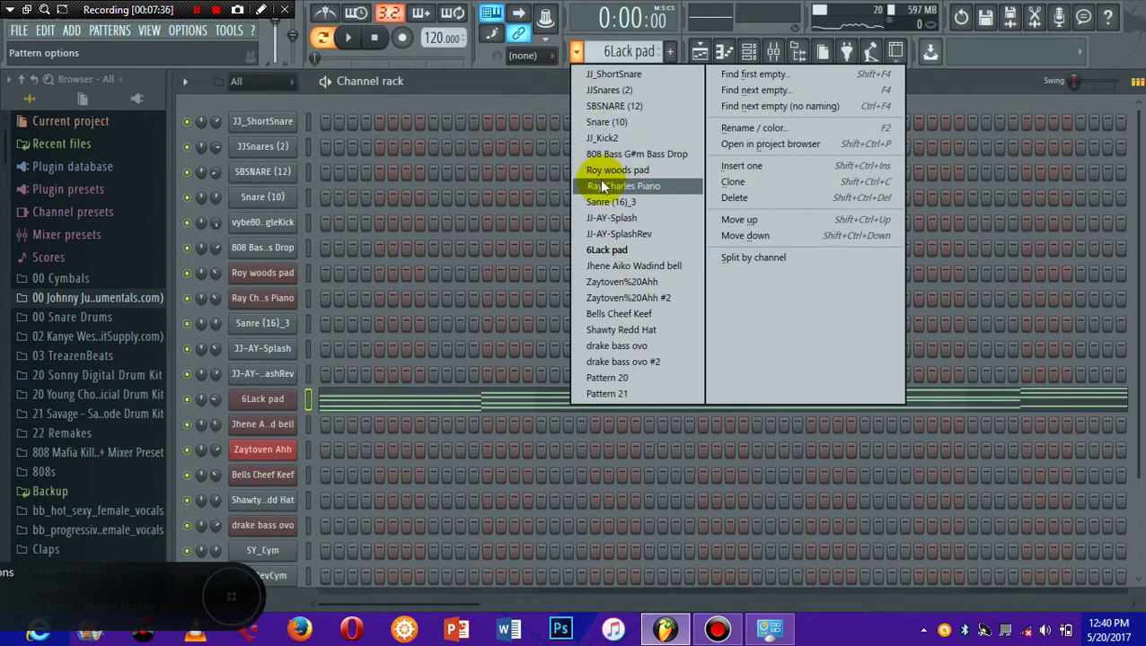
{"action": "left_click", "coordinate": [614, 266]}
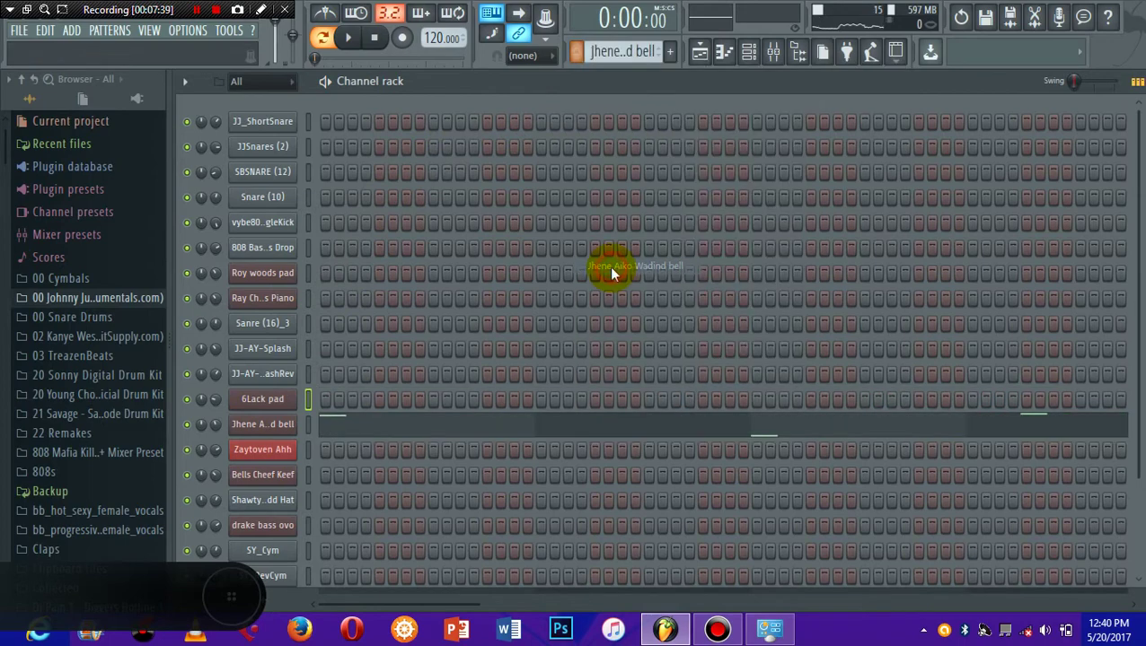
{"action": "left_click", "coordinate": [250, 428]}
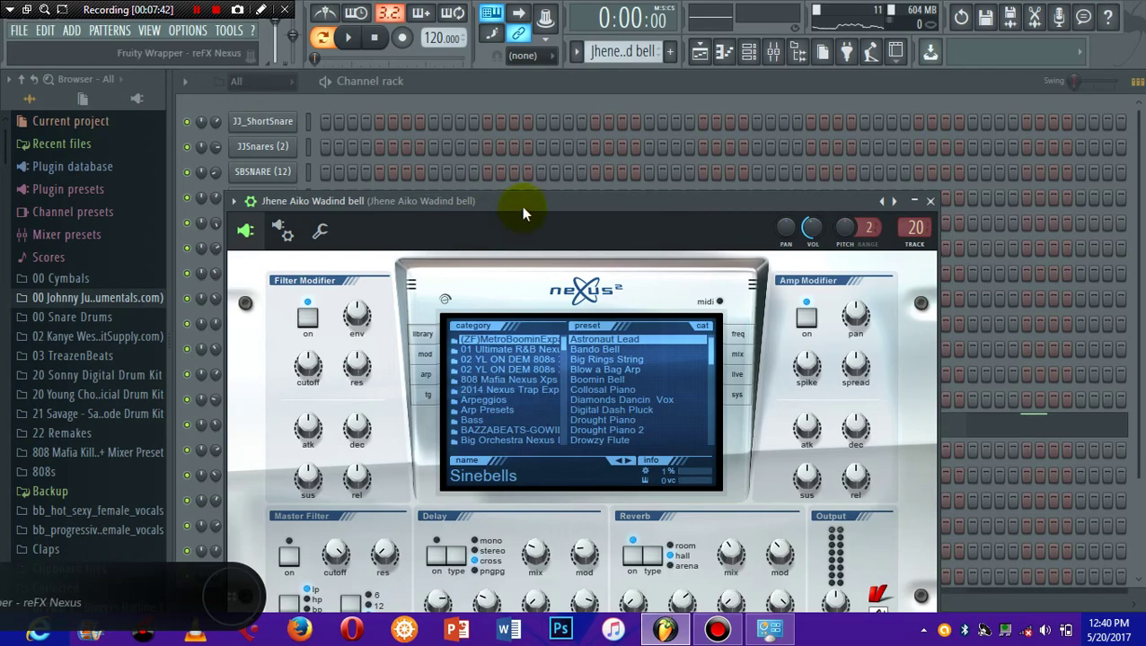
{"action": "left_click_drag", "start_coordinate": [523, 209], "coordinate": [717, 94]}
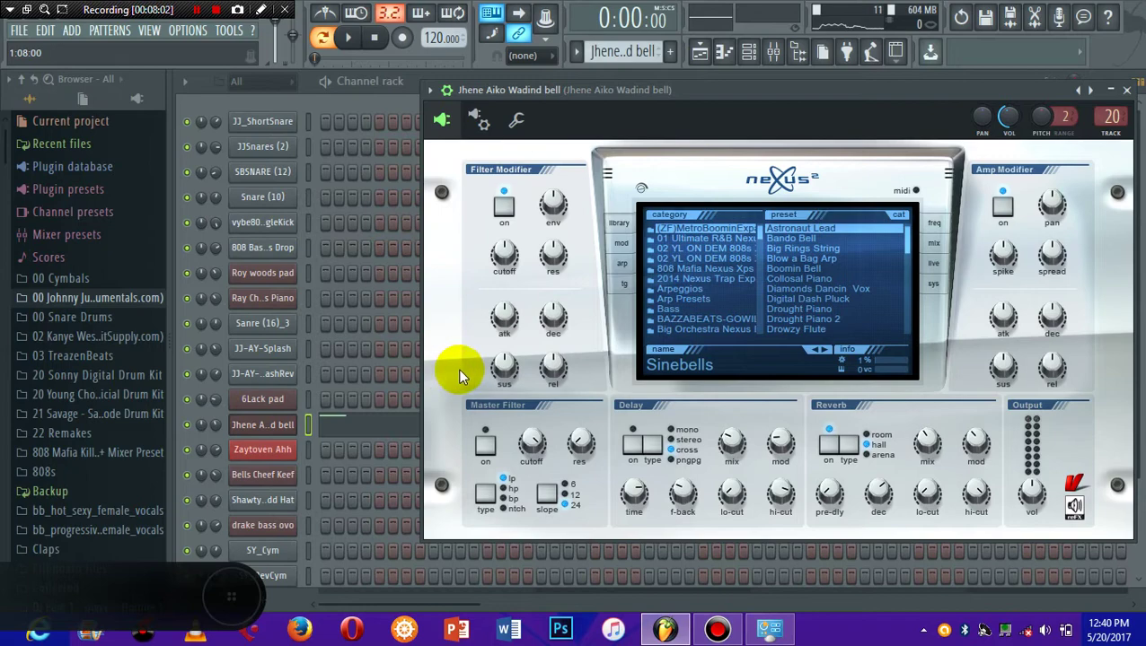
Step: Audition the Jhene Aiko Wadind bell notes in the piano roll, return to the channel rack, close the instrument and stop playback
{"action": "left_click", "coordinate": [289, 429]}
{"action": "left_click", "coordinate": [386, 411]}
{"action": "left_click", "coordinate": [404, 435]}
{"action": "key", "text": "space"}
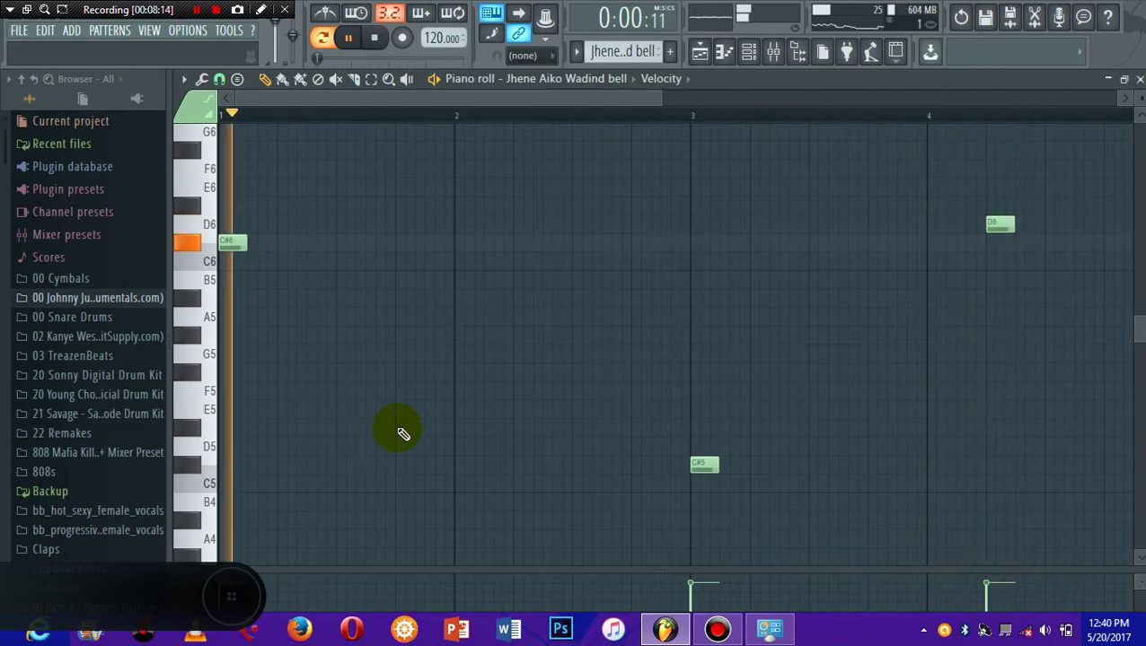
{"action": "key", "text": "F7"}
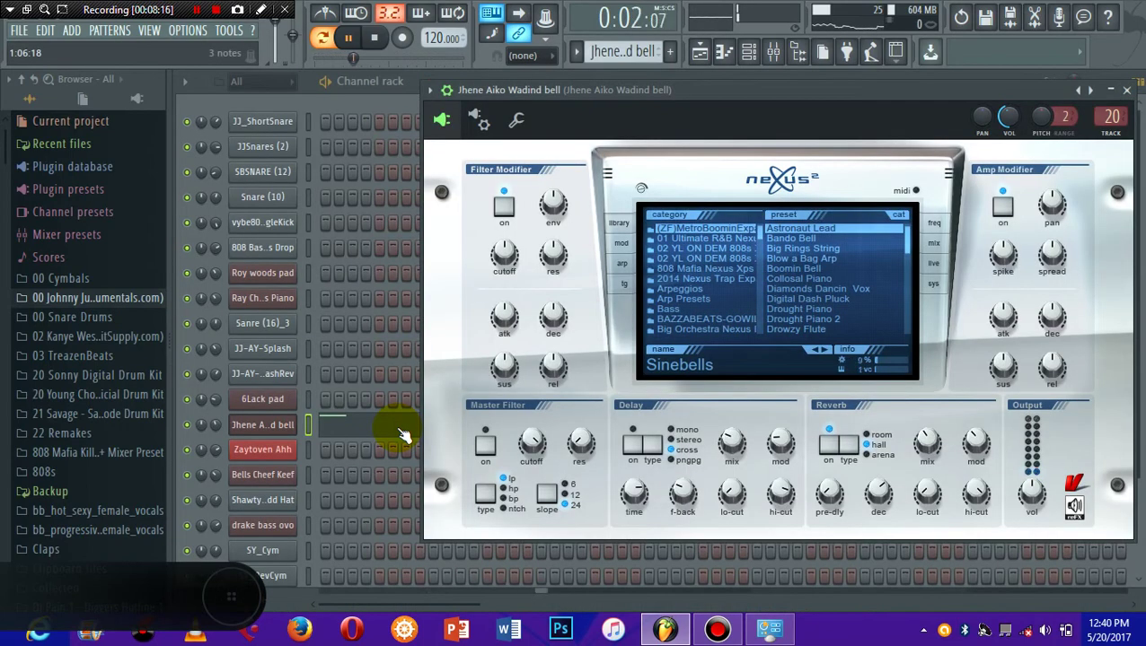
{"action": "left_click", "coordinate": [403, 436]}
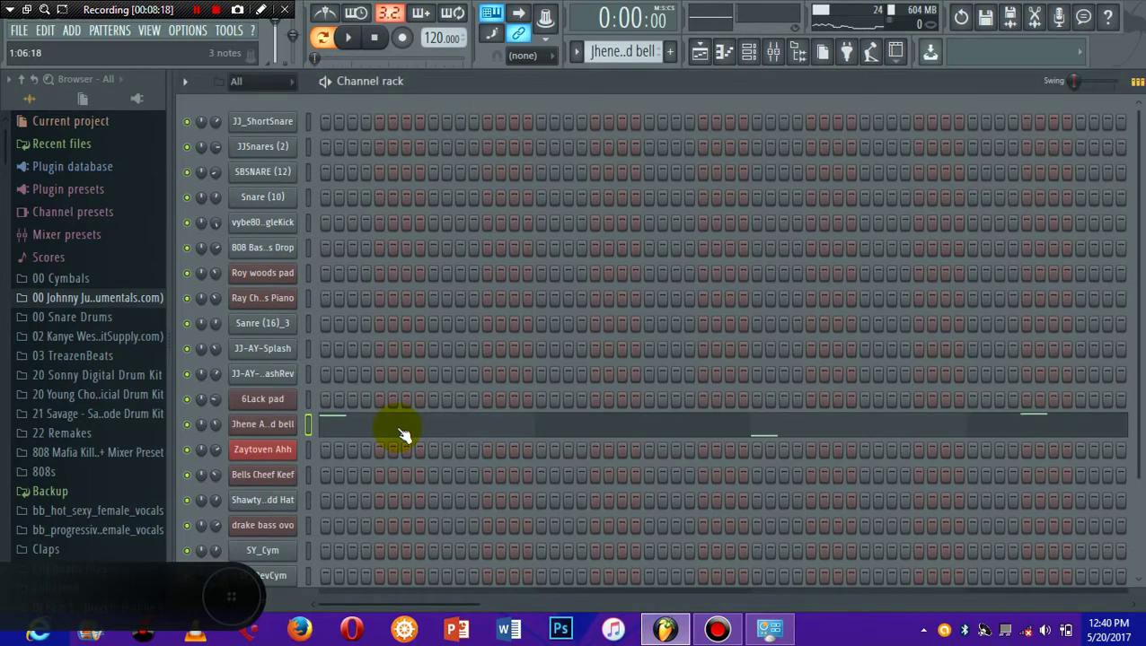
Step: Switch to the Bells Cheef Keef pattern, audition its notes in the piano roll and return to the channel rack with playback running
{"action": "left_click", "coordinate": [575, 52]}
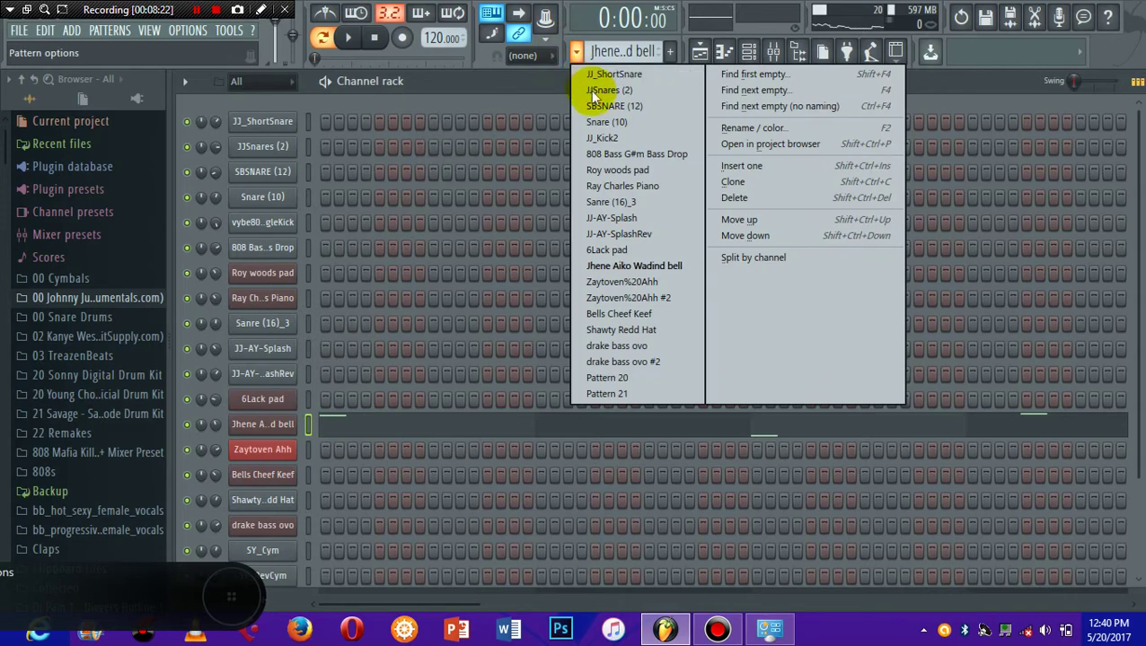
{"action": "left_click", "coordinate": [625, 314]}
{"action": "left_click", "coordinate": [434, 487]}
{"action": "key", "text": "space"}
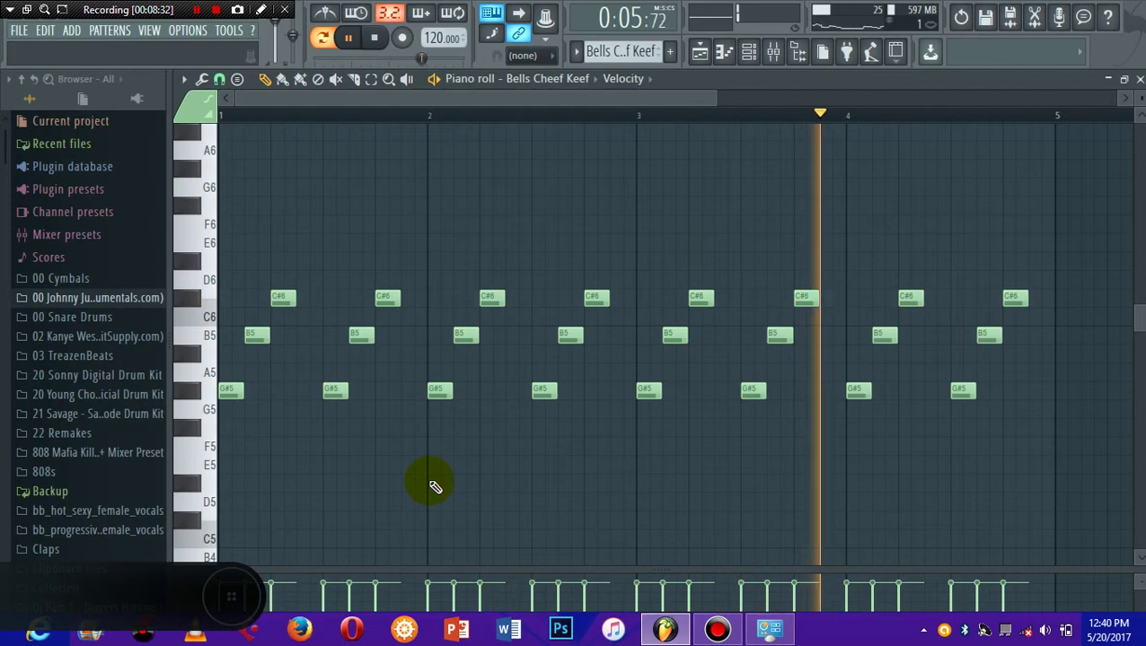
{"action": "key", "text": "F6"}
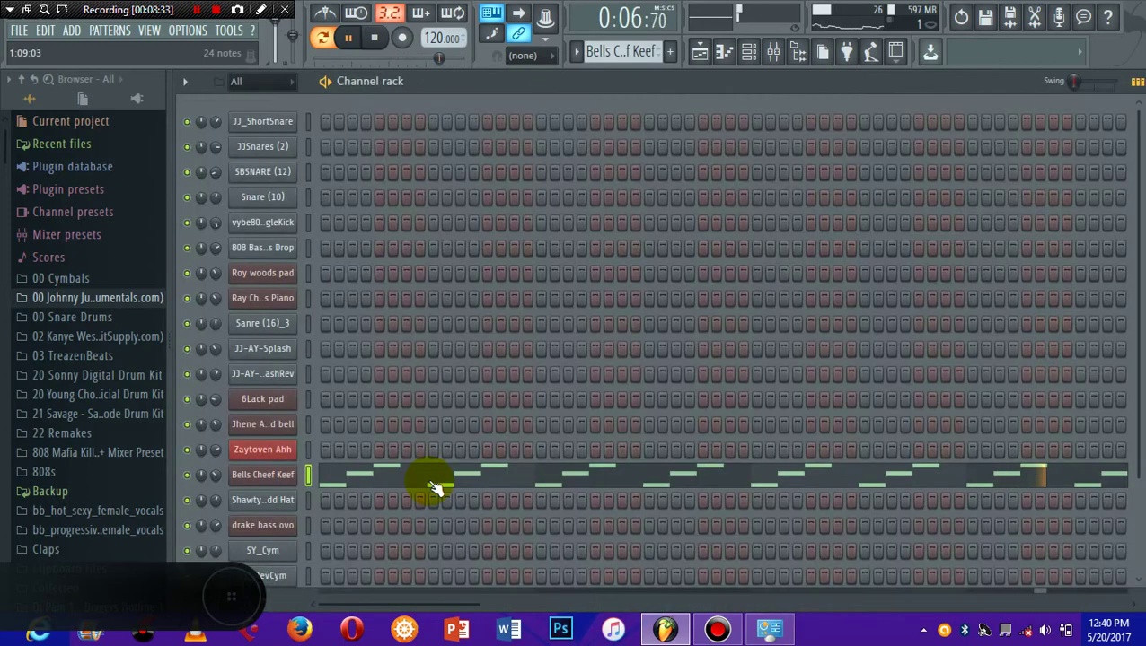
Step: View and close the Bells Cheef Keef Nexus instrument, recheck its notes in the piano roll, then return to the channel rack and stop playback
{"action": "left_click", "coordinate": [258, 476]}
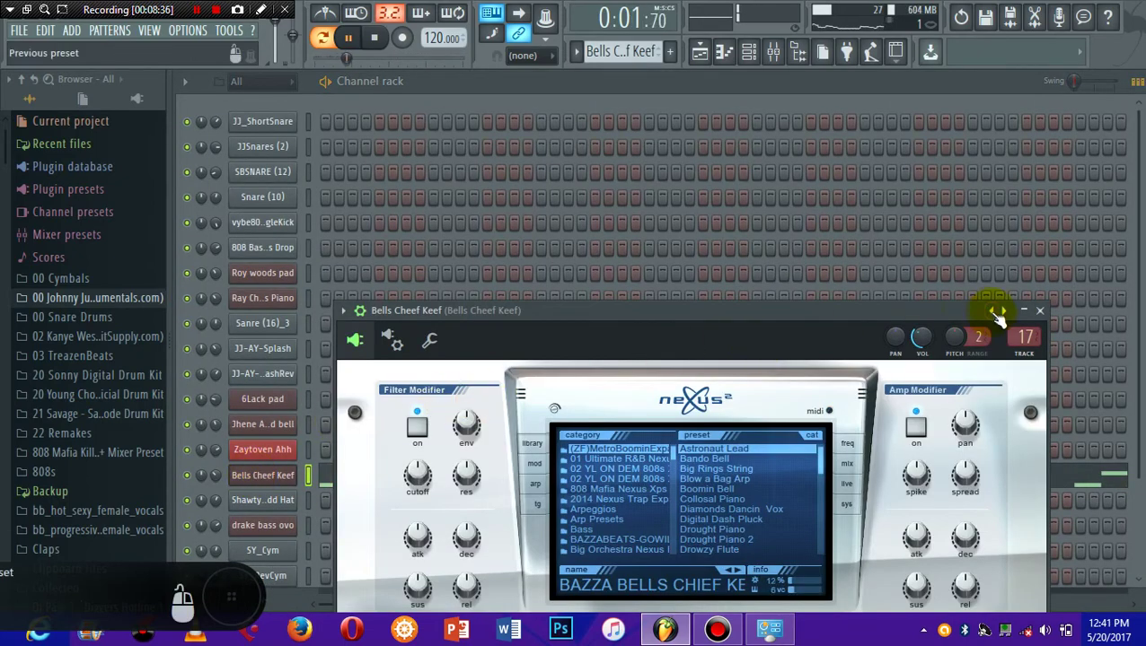
{"action": "left_click", "coordinate": [1039, 311]}
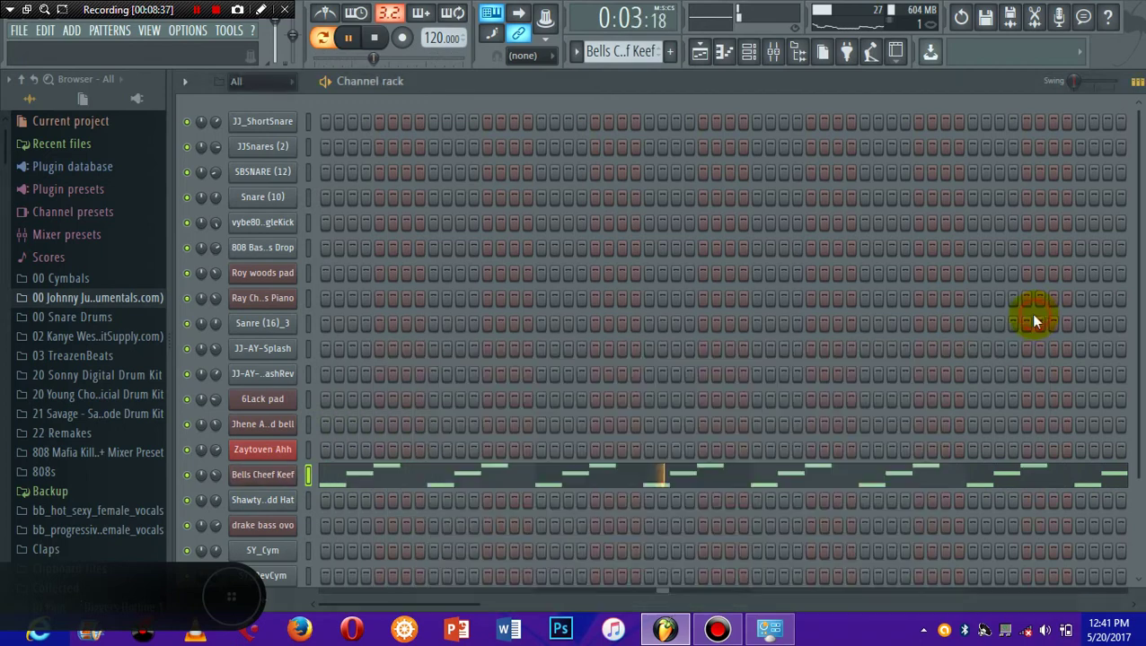
{"action": "left_click", "coordinate": [600, 478]}
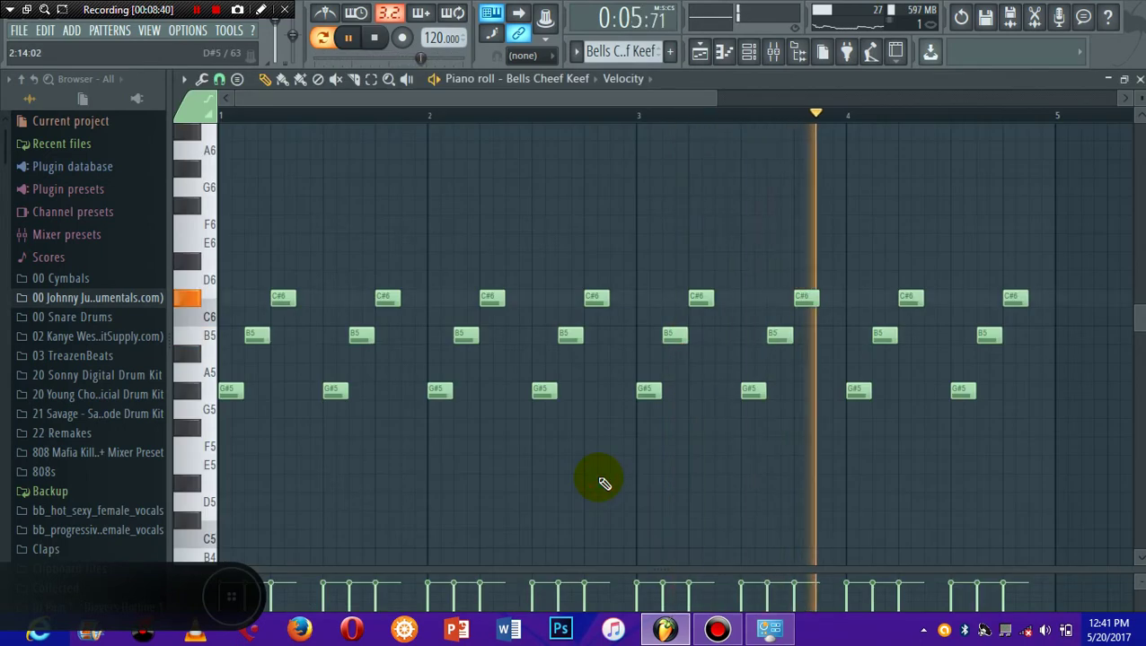
{"action": "key", "text": "F6"}
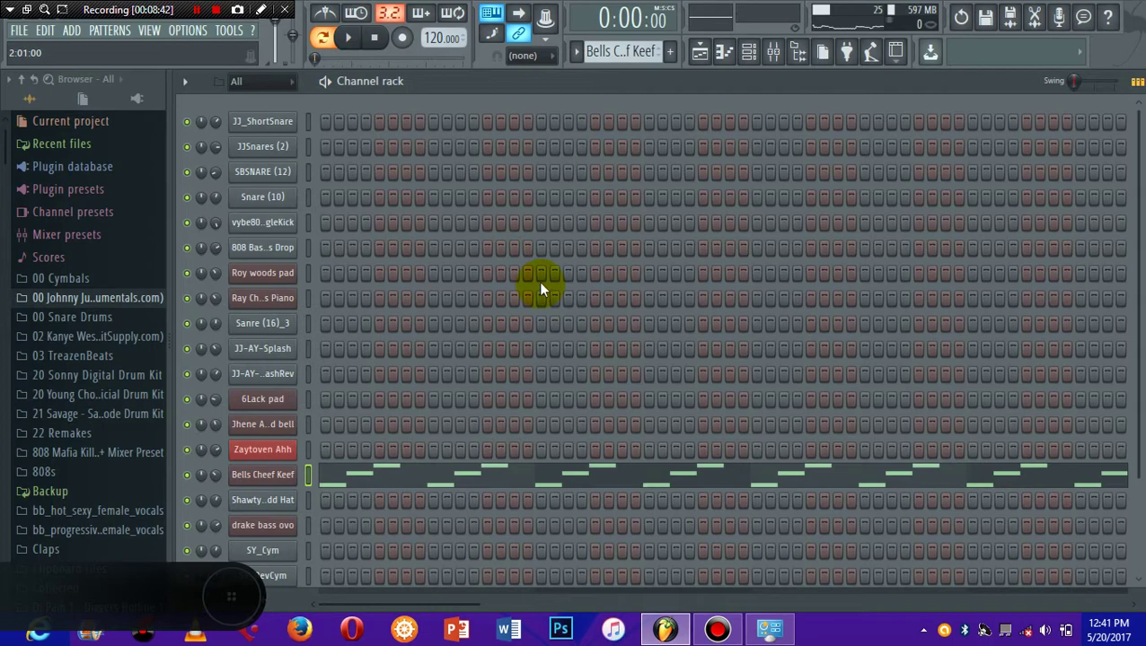
Step: Switch to the Zaytoven%20Ahh pattern, audition its notes in the piano roll, stop playback and return to the channel rack
{"action": "left_click", "coordinate": [575, 52]}
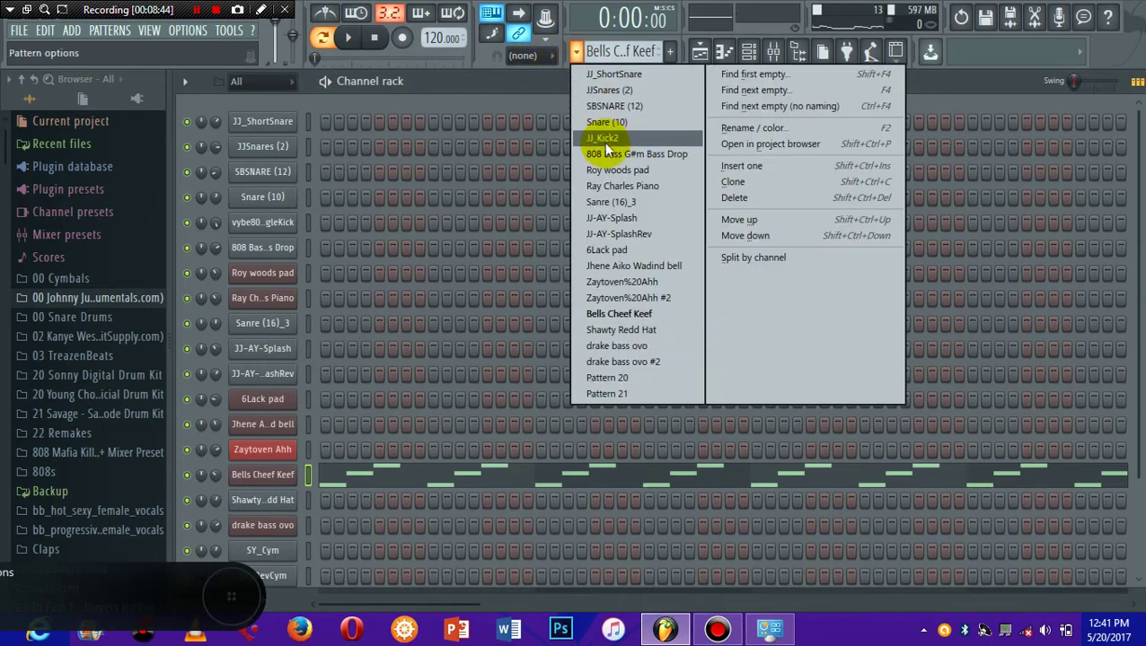
{"action": "left_click", "coordinate": [633, 284]}
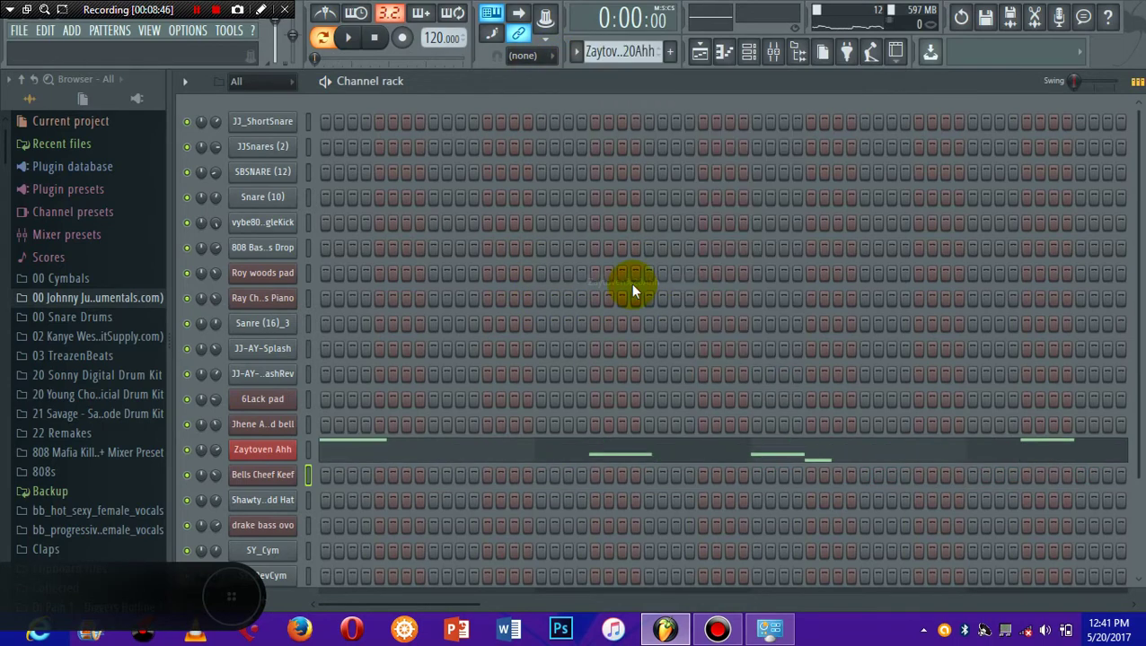
{"action": "left_click", "coordinate": [451, 450]}
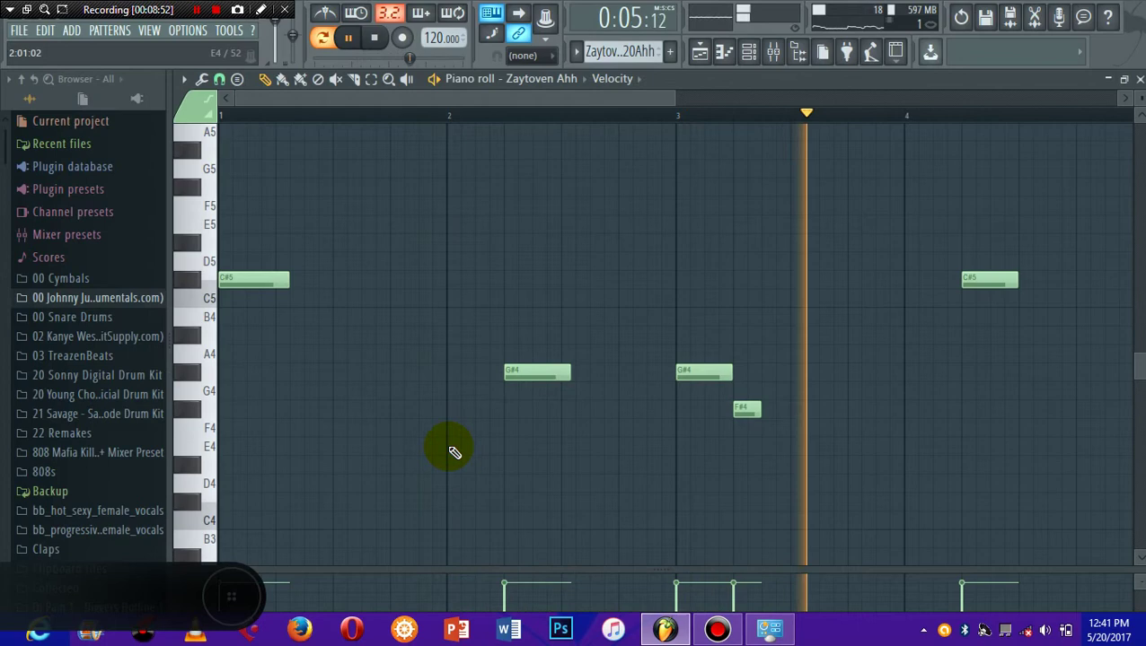
{"action": "key", "text": "space"}
{"action": "key", "text": "F6"}
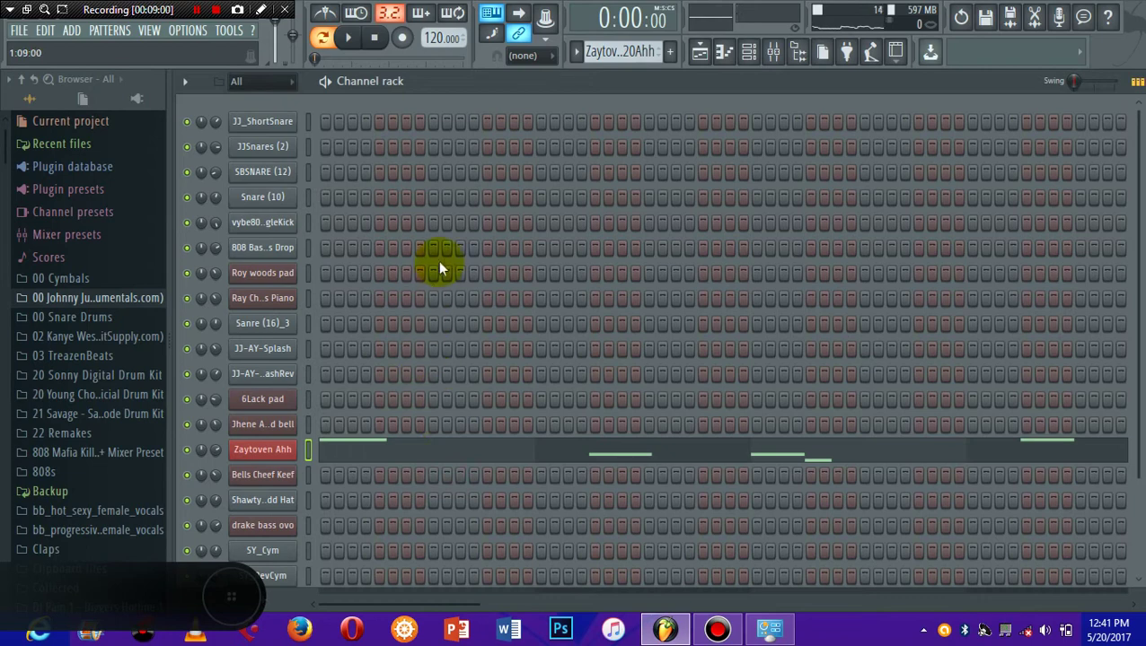
Step: Compare the reversed Zaytoven Ahh sampler sound with the original Zaytoven Ahh sample in the 808 Mafia folder, and close the sampler settings
{"action": "left_click", "coordinate": [262, 452]}
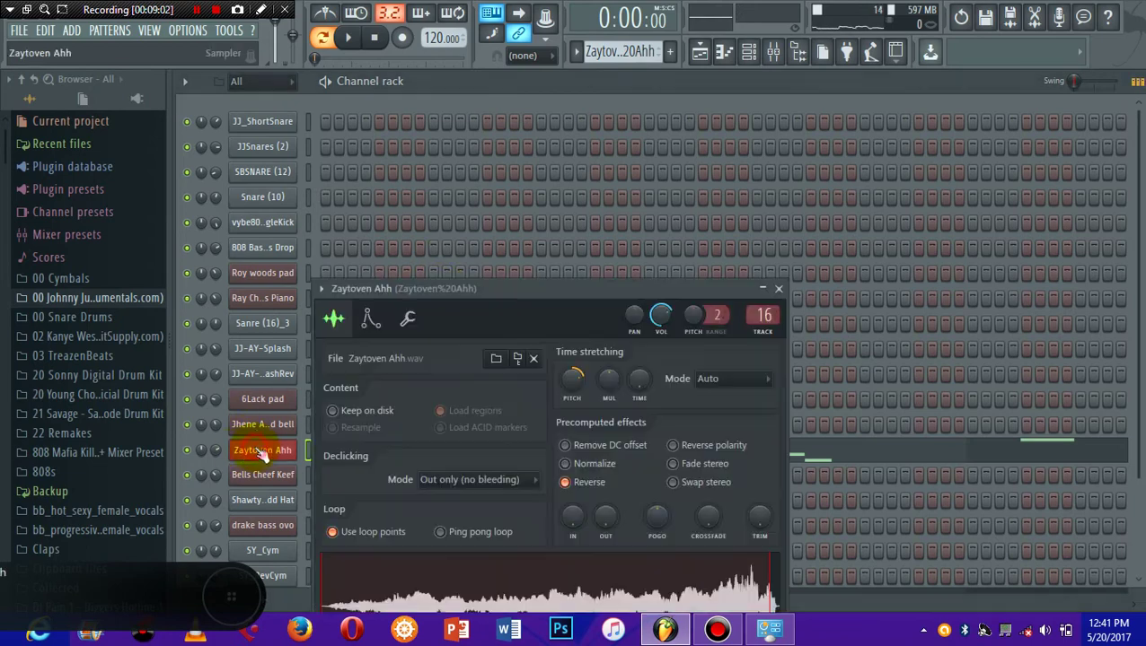
{"action": "key", "text": "z"}
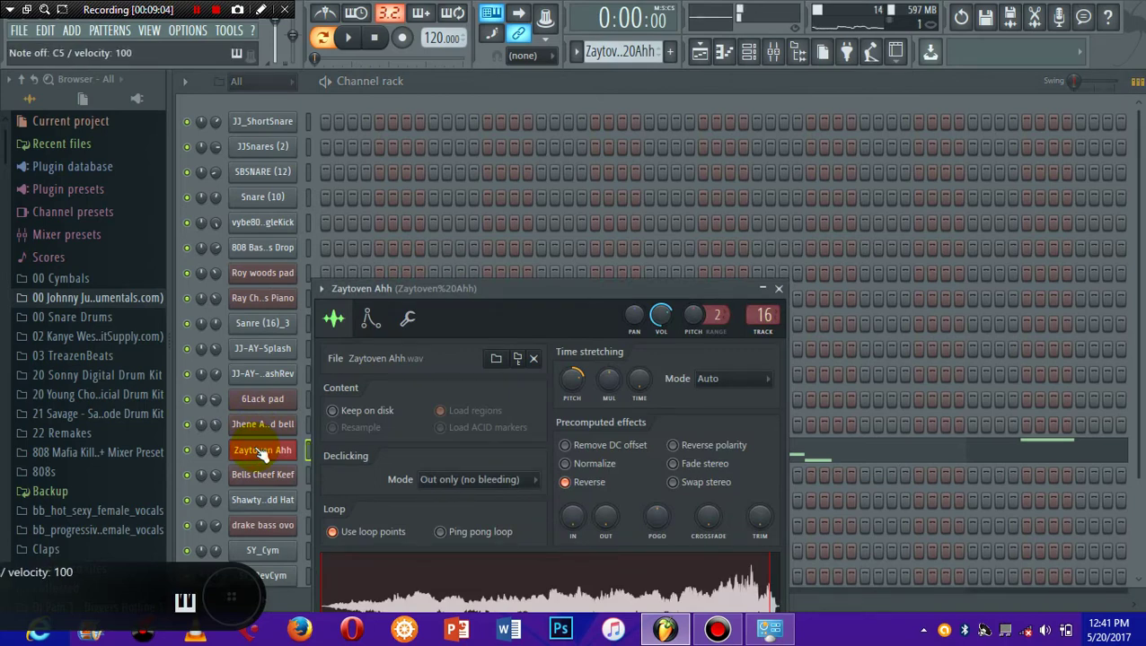
{"action": "left_click", "coordinate": [101, 456]}
{"action": "left_click", "coordinate": [89, 491]}
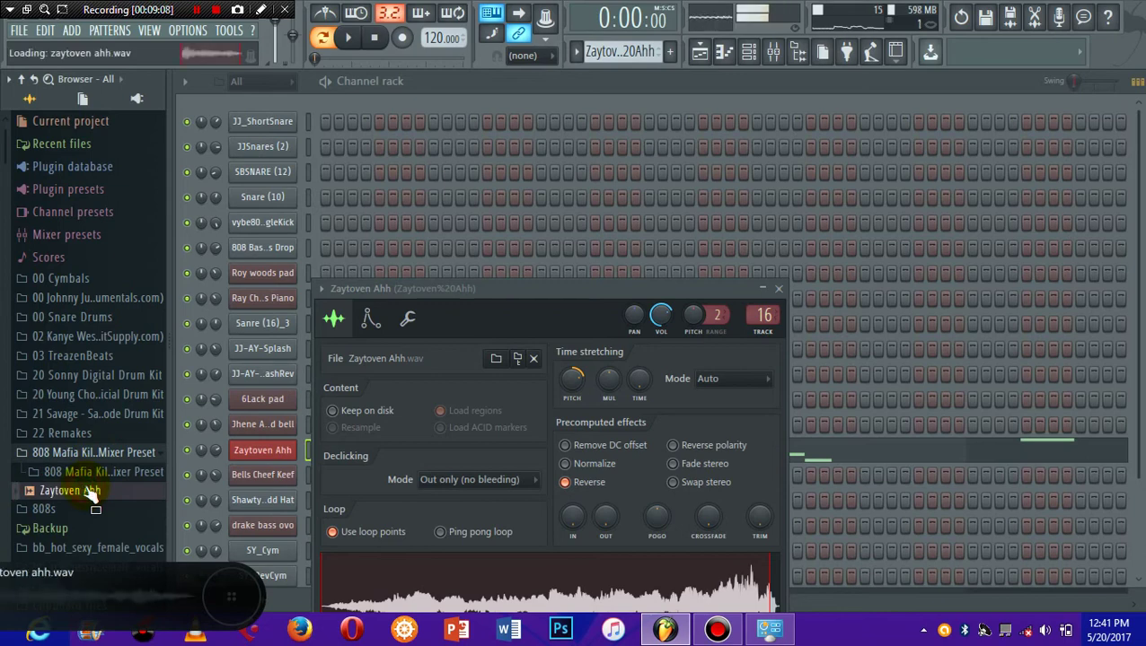
{"action": "left_click", "coordinate": [90, 492]}
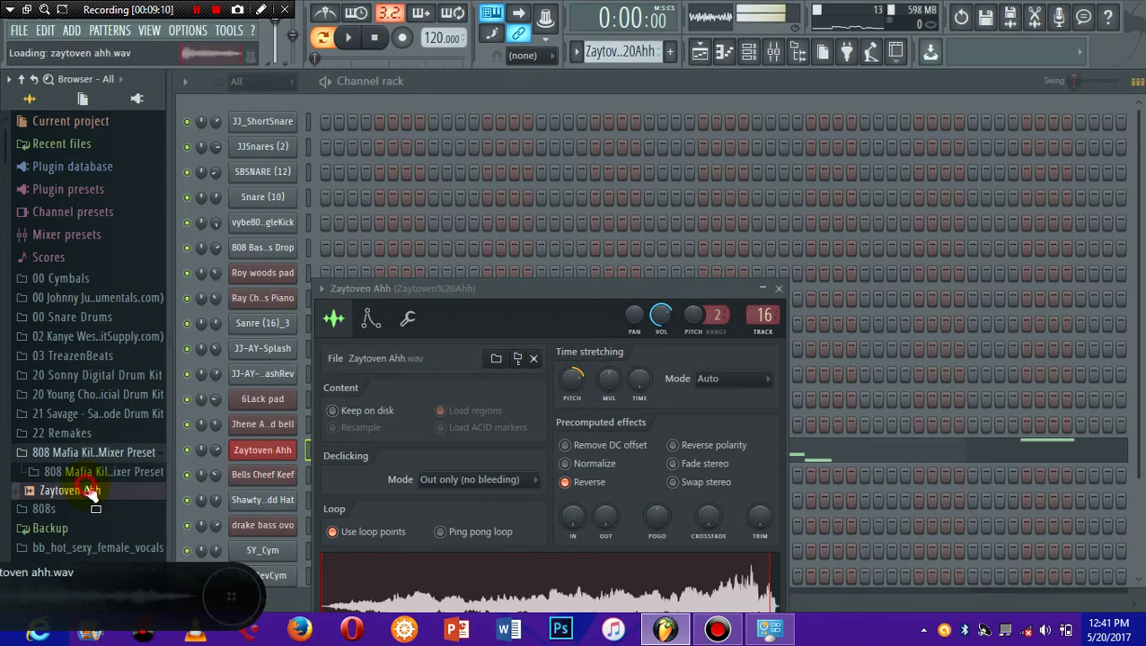
{"action": "left_click", "coordinate": [779, 291]}
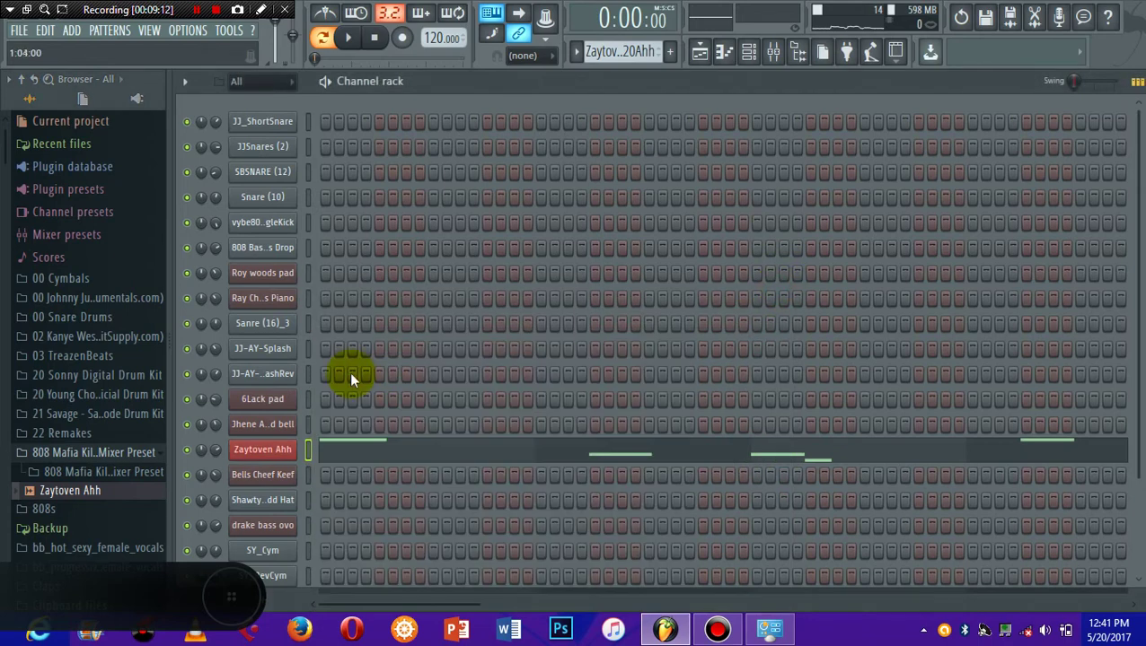
Step: Show the Zaytoven%20Ahh track in the mixer and examine its Fruity Reeverb 2 and Fruity delay 2 settings, closing each effect
{"action": "left_click", "coordinate": [282, 452]}
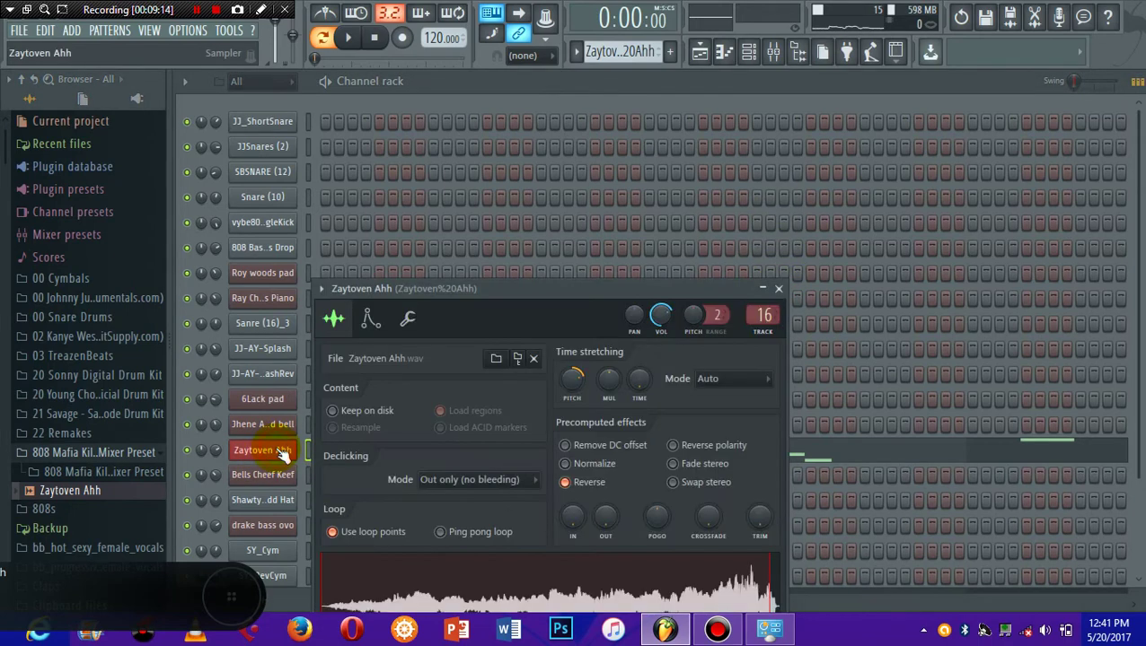
{"action": "left_click", "coordinate": [773, 53]}
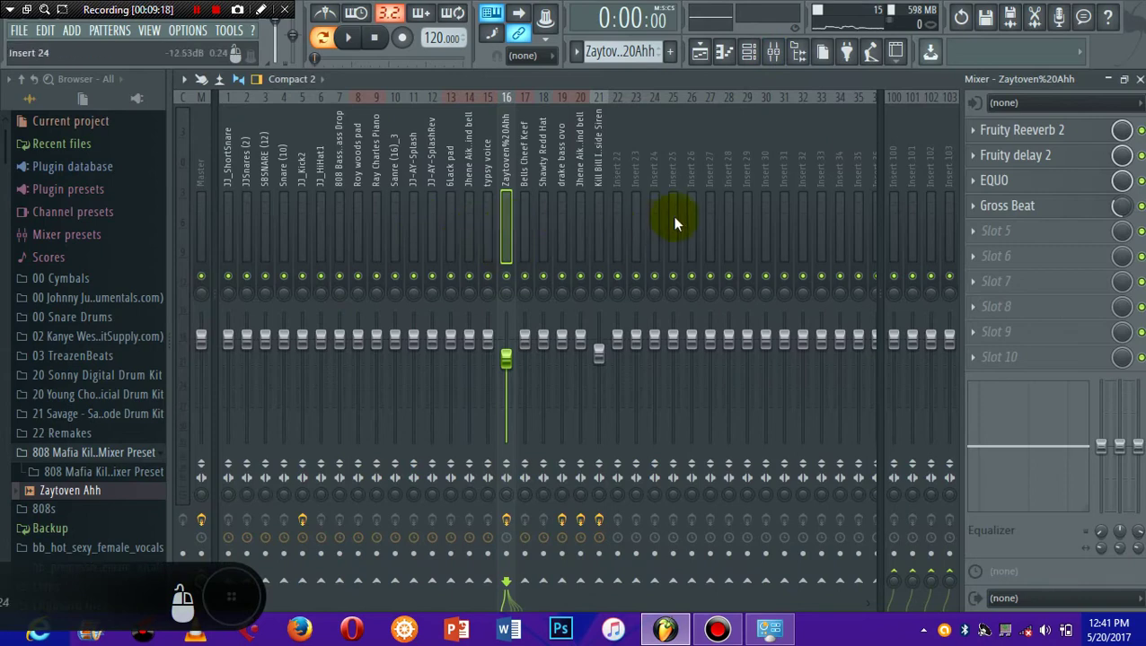
{"action": "left_click", "coordinate": [1037, 132]}
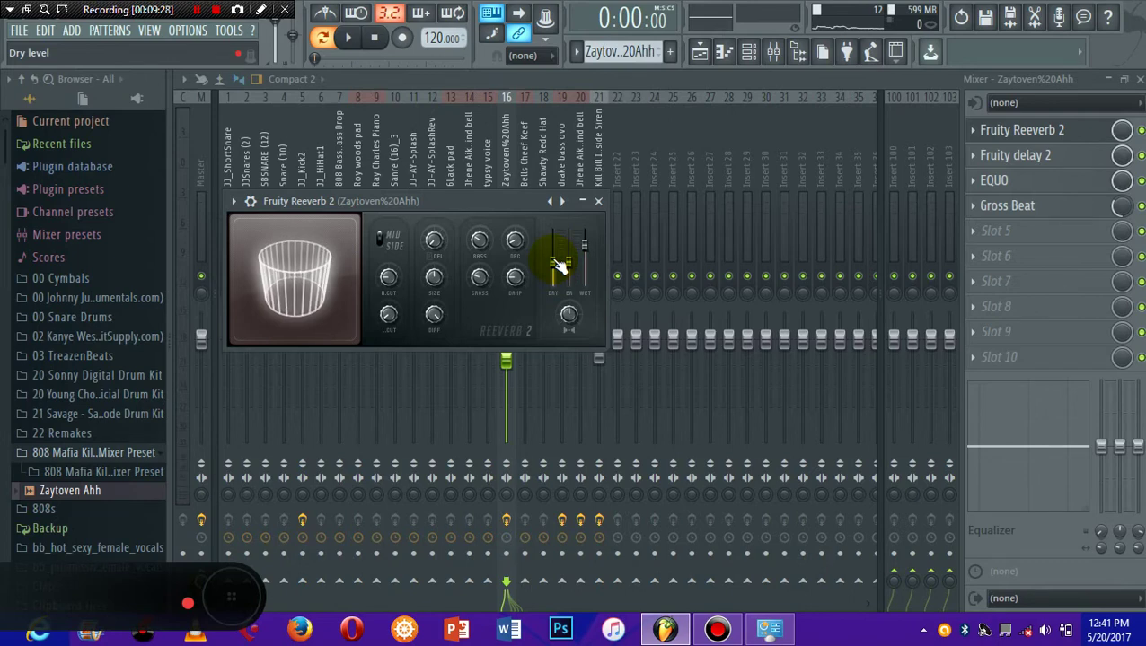
{"action": "key", "text": "Escape"}
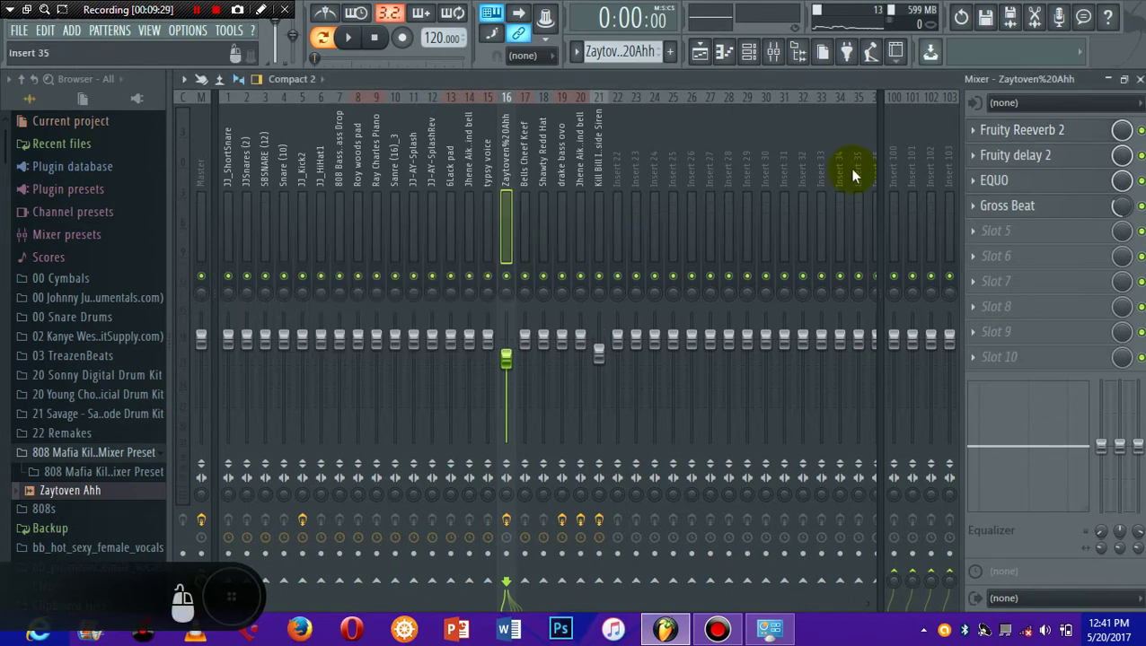
{"action": "left_click", "coordinate": [998, 162]}
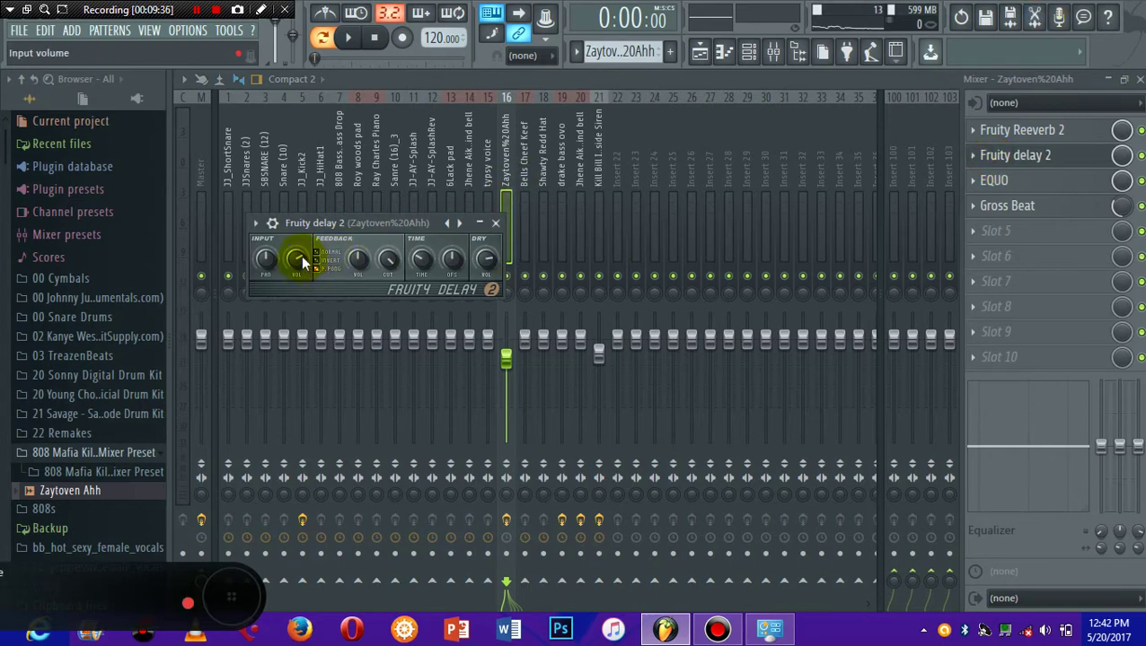
{"action": "left_click", "coordinate": [495, 229]}
Step: Load EQUO's Default preset on the Zaytoven%20Ahh track, advance through the presets to Stereo separation and close the effect
{"action": "left_click", "coordinate": [1015, 179]}
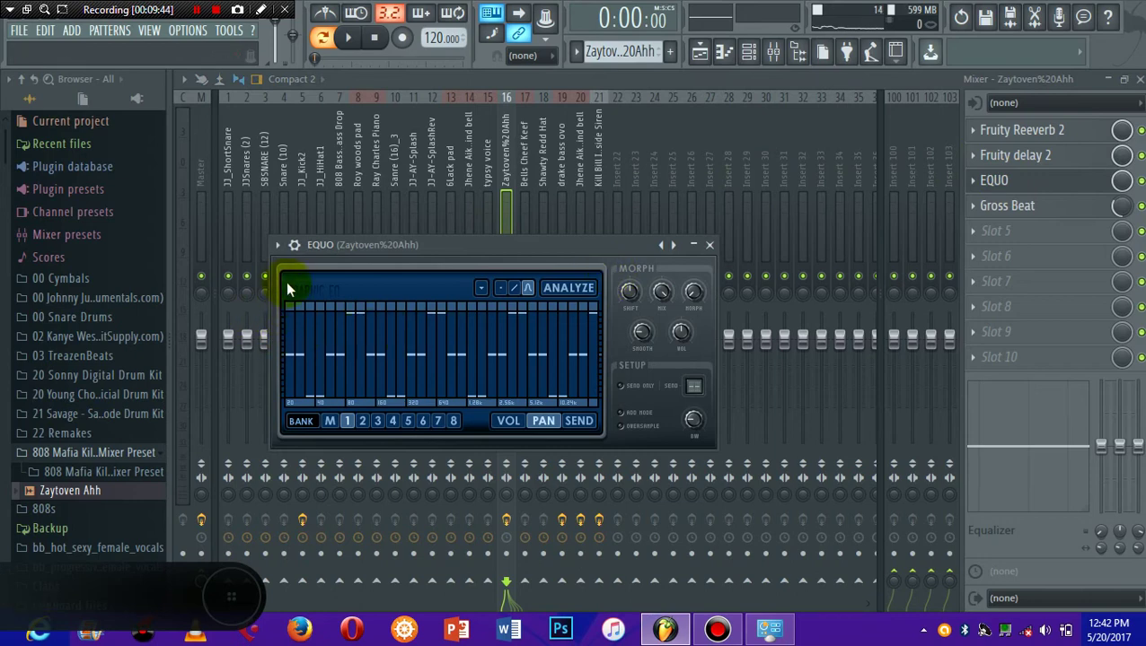
{"action": "left_click", "coordinate": [283, 251]}
{"action": "mouse_move", "coordinate": [297, 294]}
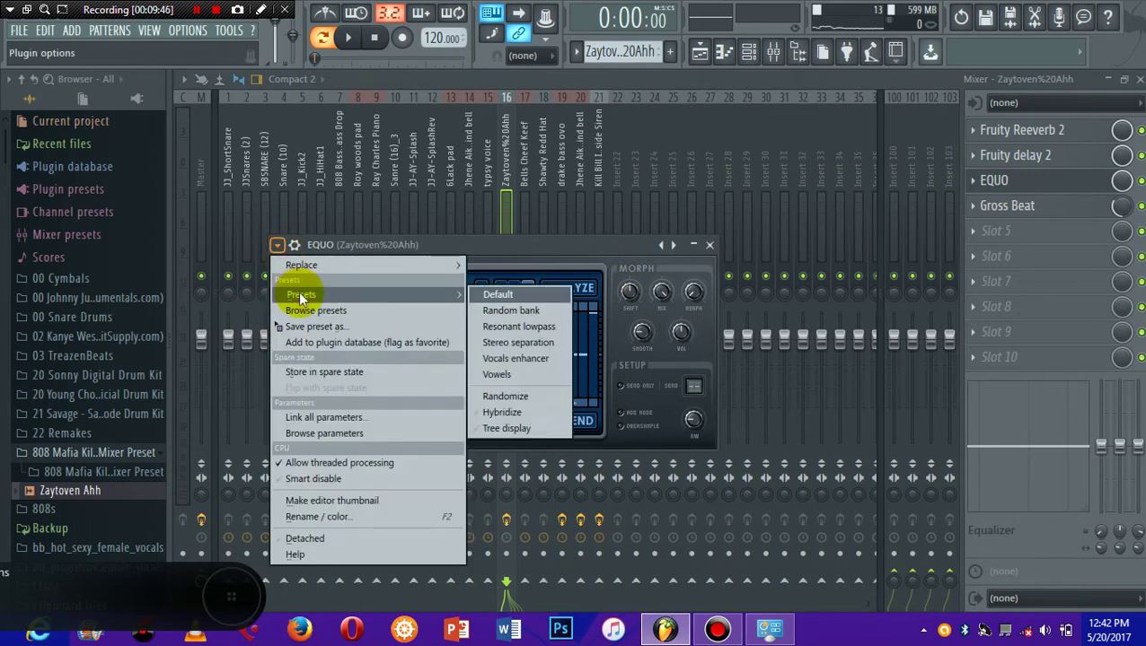
{"action": "left_click", "coordinate": [492, 296]}
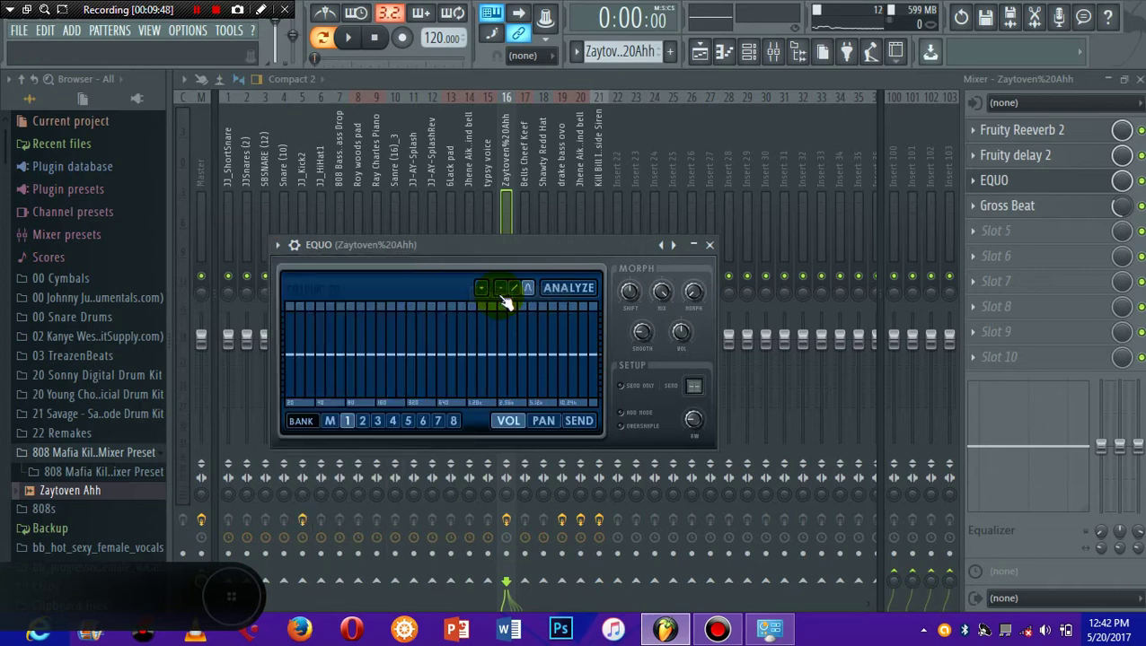
{"action": "left_click", "coordinate": [678, 249]}
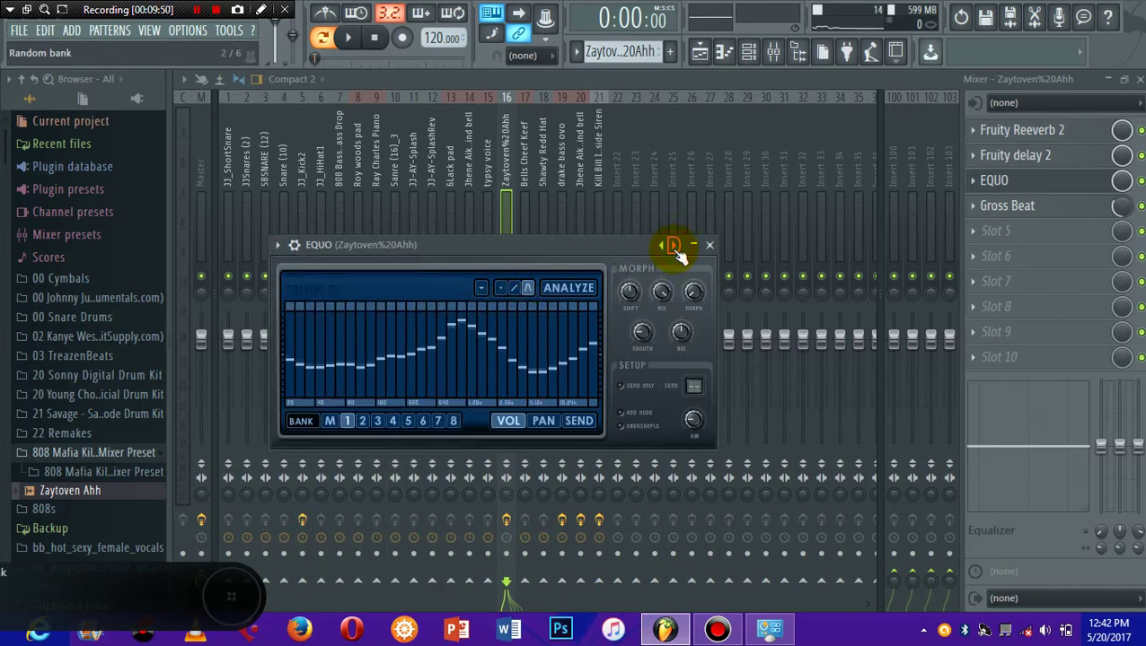
{"action": "left_click", "coordinate": [677, 250]}
{"action": "left_click", "coordinate": [678, 250]}
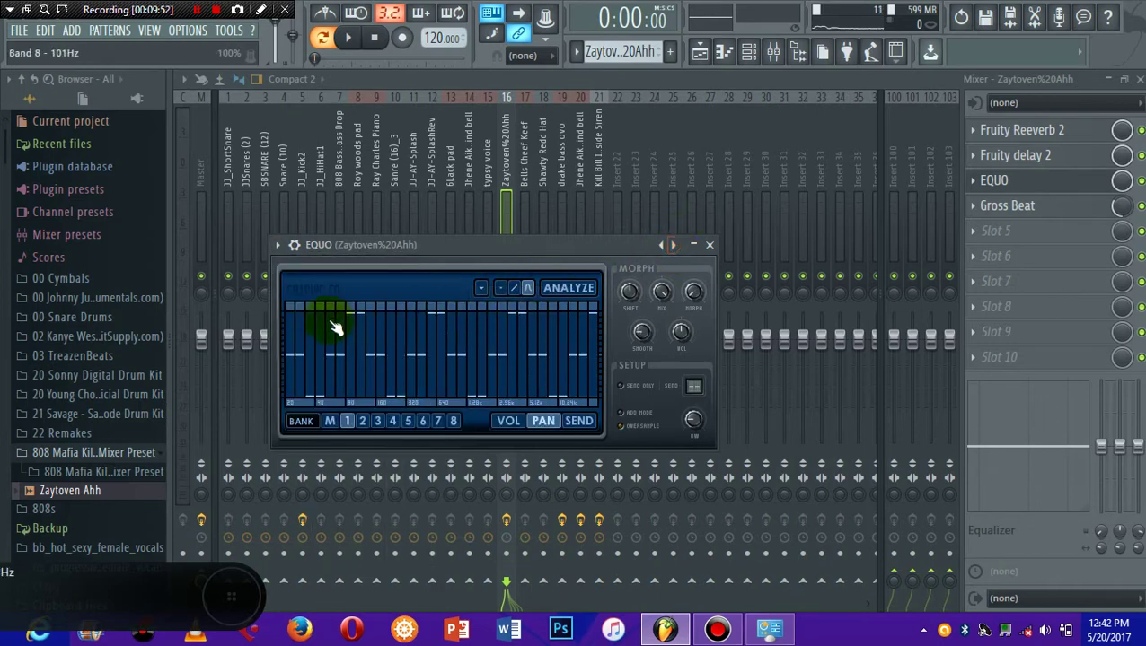
{"action": "left_click", "coordinate": [710, 245]}
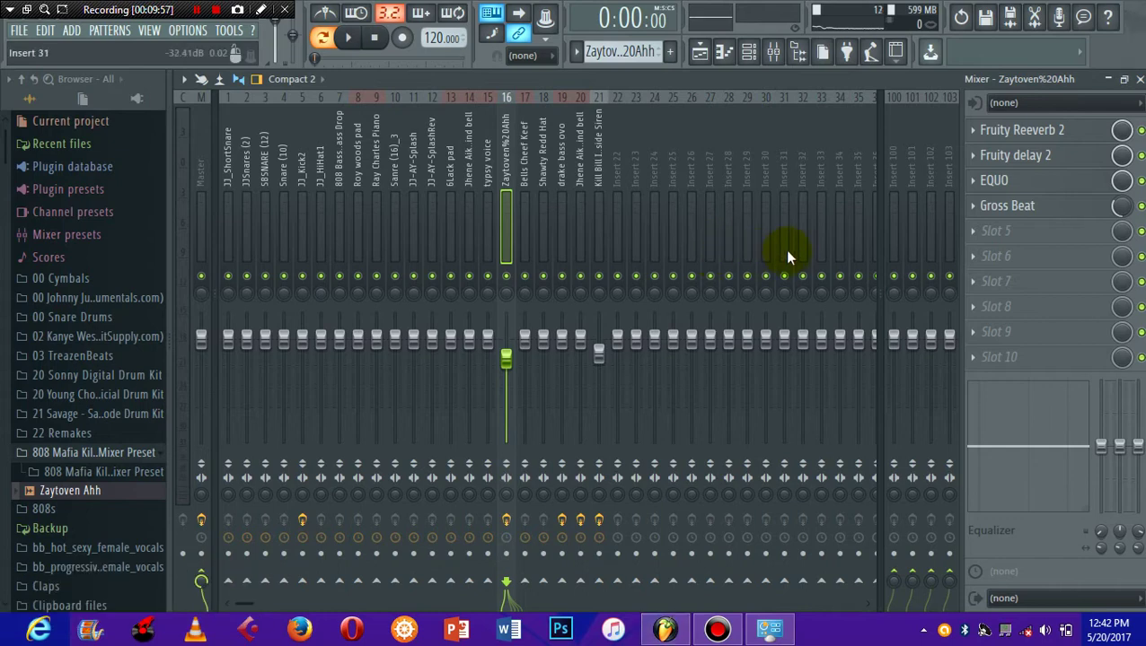
Step: Examine the Gross Beat effect on the Zaytoven%20Ahh track, including its preset list and 1/2 Speed time setting, and close it
{"action": "left_click", "coordinate": [992, 206]}
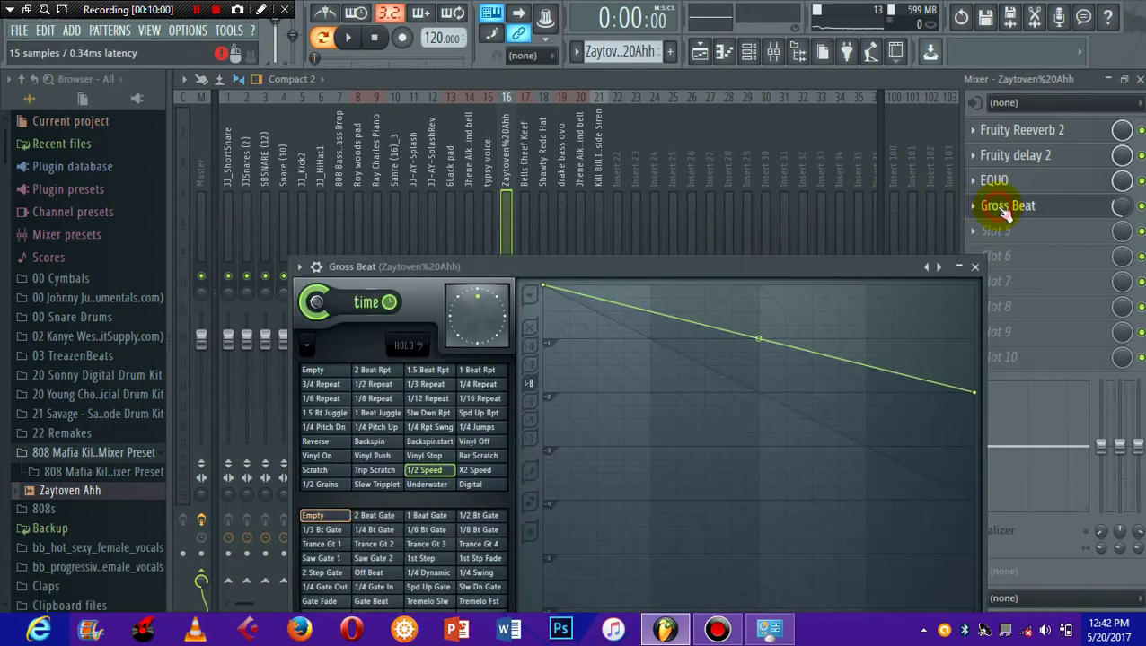
{"action": "left_click", "coordinate": [300, 267]}
{"action": "mouse_move", "coordinate": [325, 316]}
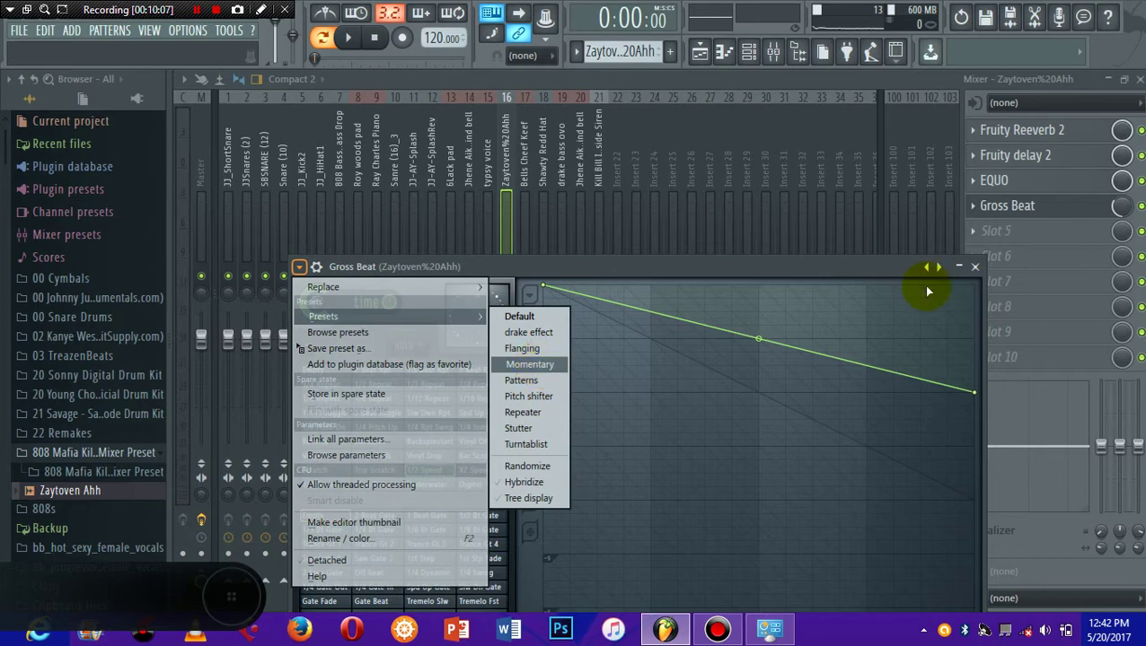
{"action": "left_click", "coordinate": [975, 269]}
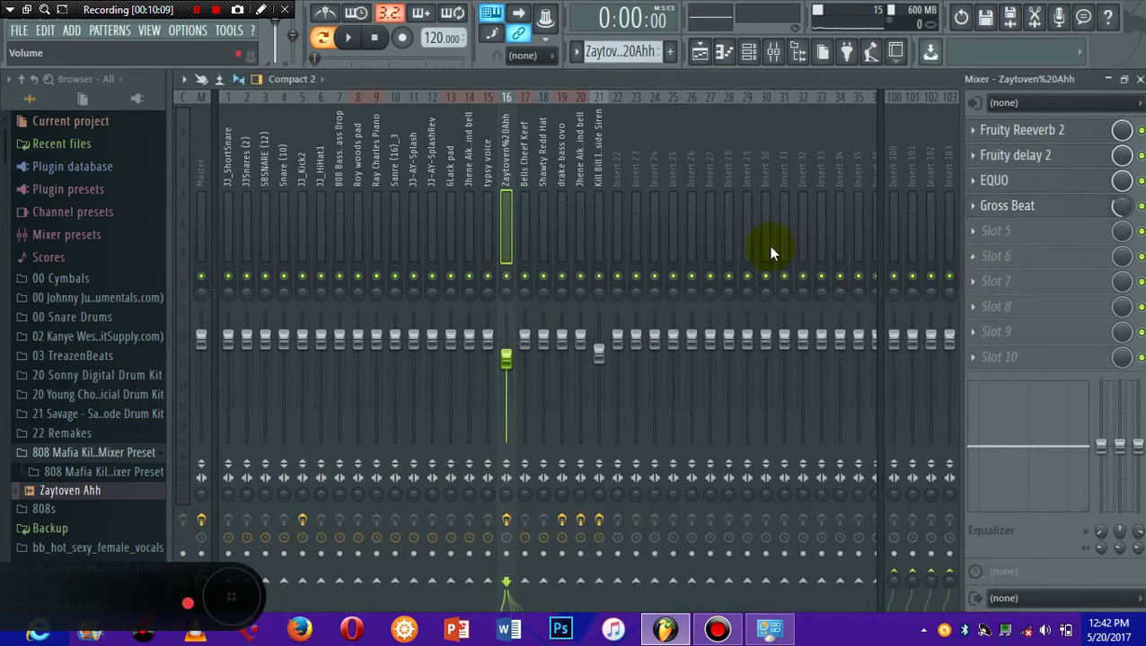
{"action": "left_click", "coordinate": [1015, 206]}
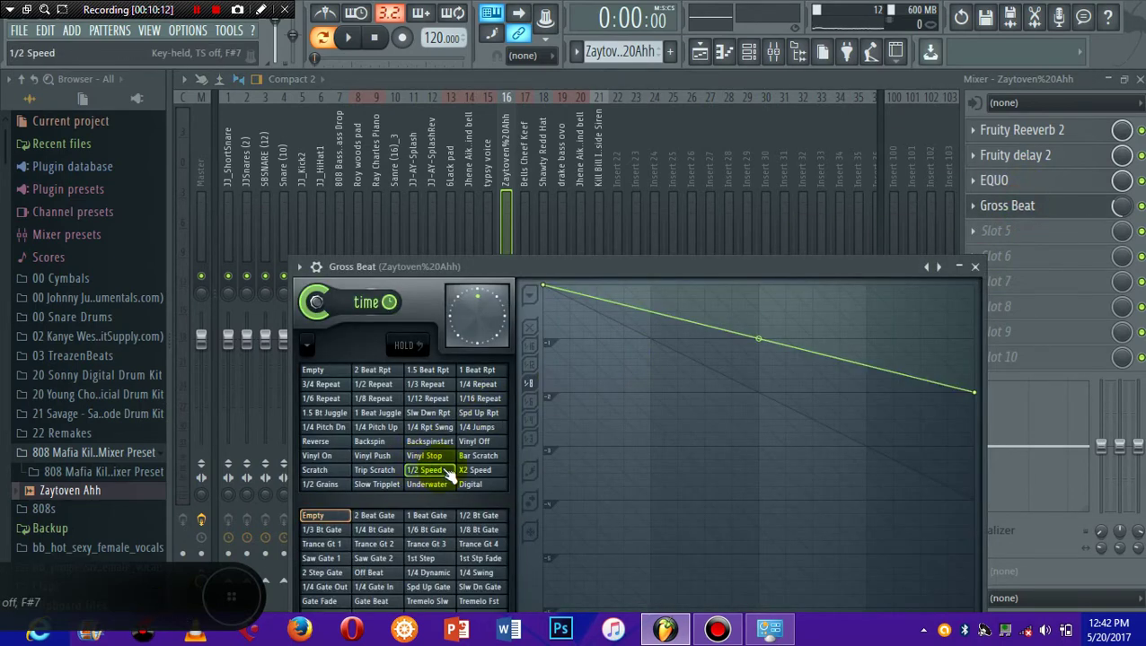
{"action": "left_click", "coordinate": [975, 267]}
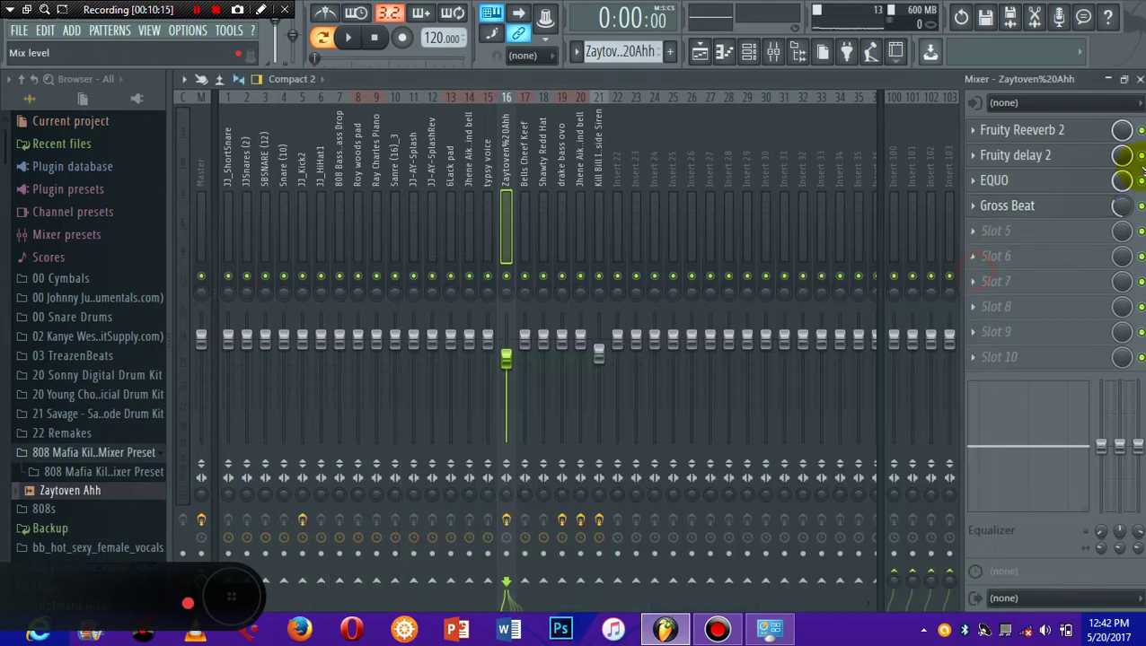
Step: Copy Gross Beat's mix level value on the Zaytoven%20Ahh track and reopen the knob's options to check the copied amount
{"action": "right_click", "coordinate": [1114, 208]}
{"action": "left_click", "coordinate": [1088, 389]}
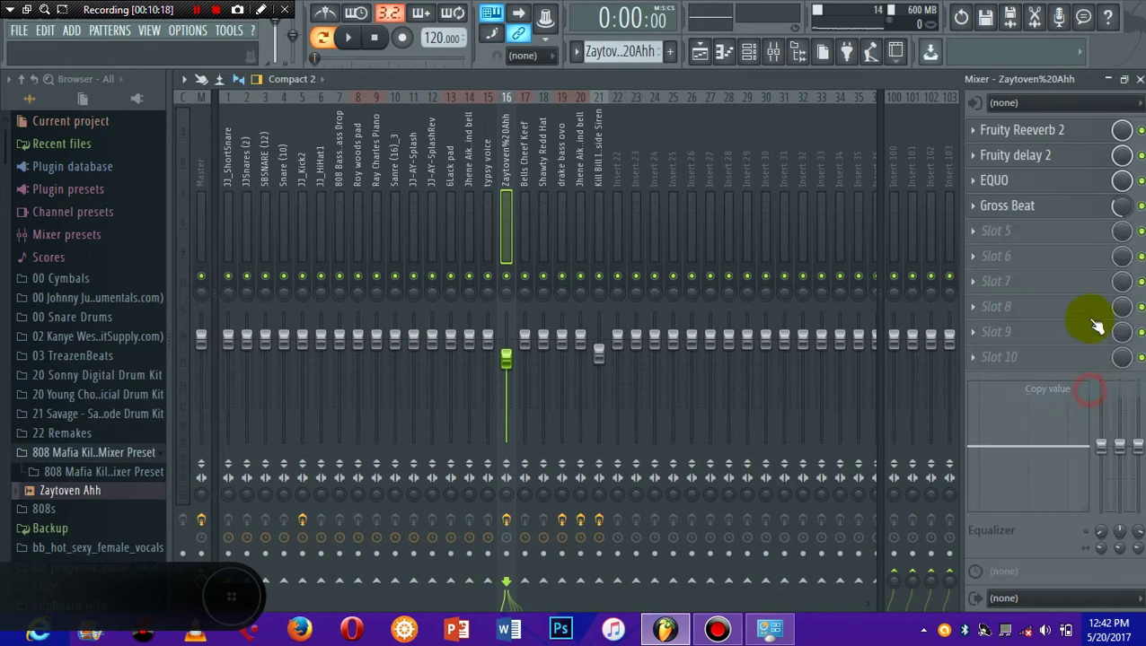
{"action": "right_click", "coordinate": [1121, 211]}
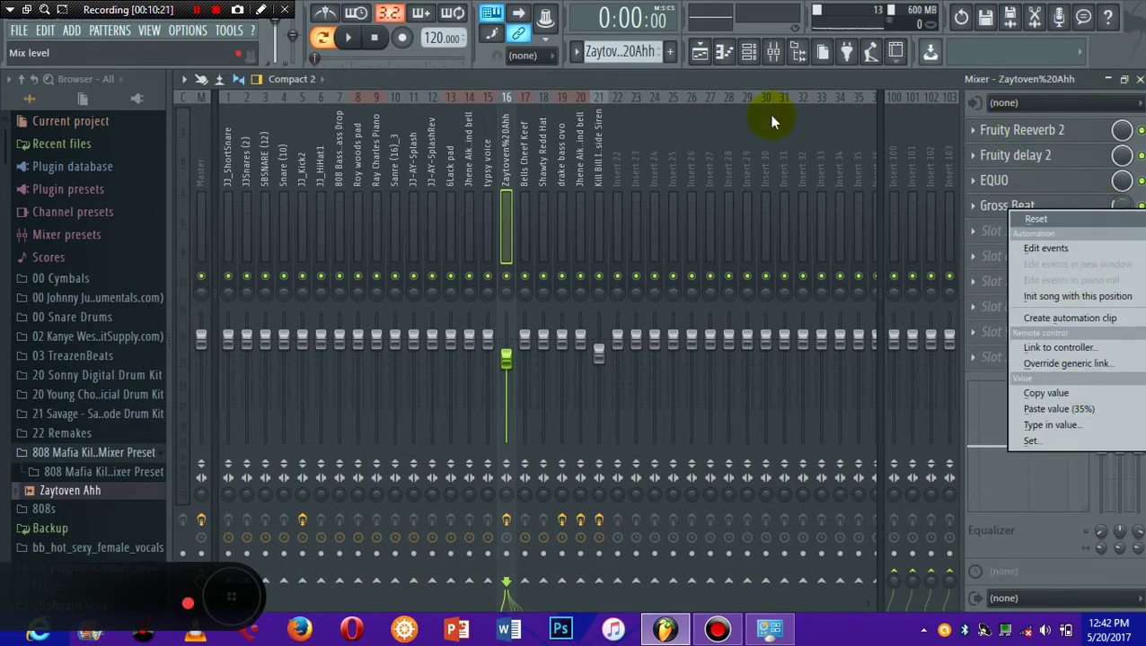
Step: Start playback of the Zaytoven%20Ahh pattern and close the mixer and the Zaytoven Ahh sampler settings
{"action": "left_click", "coordinate": [346, 38]}
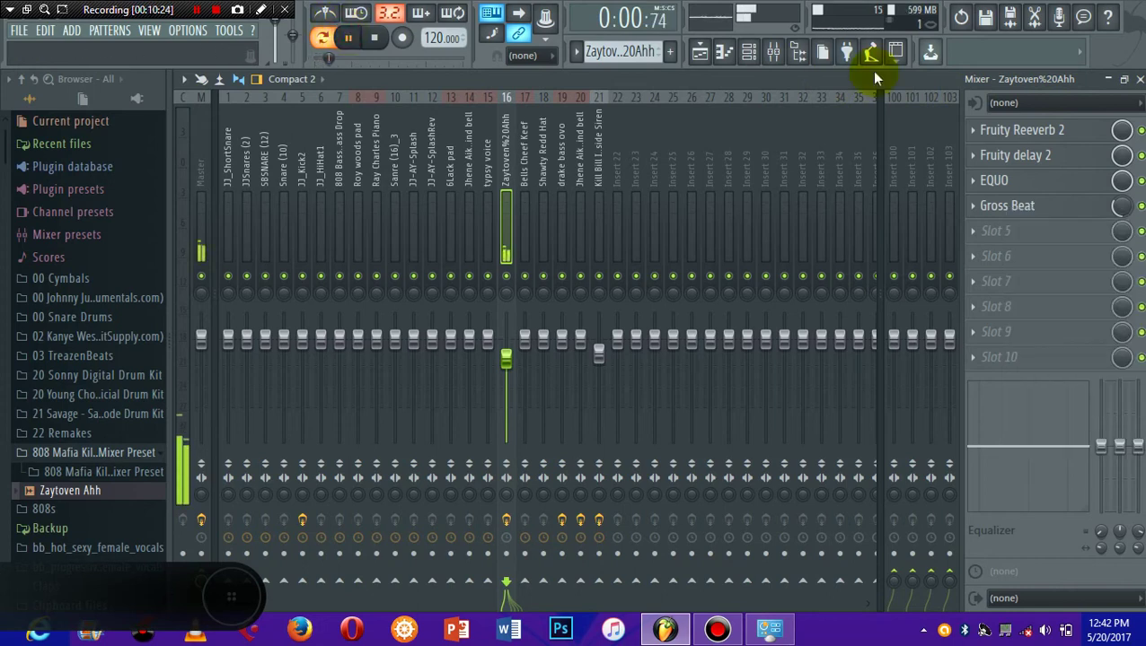
{"action": "left_click", "coordinate": [1138, 79]}
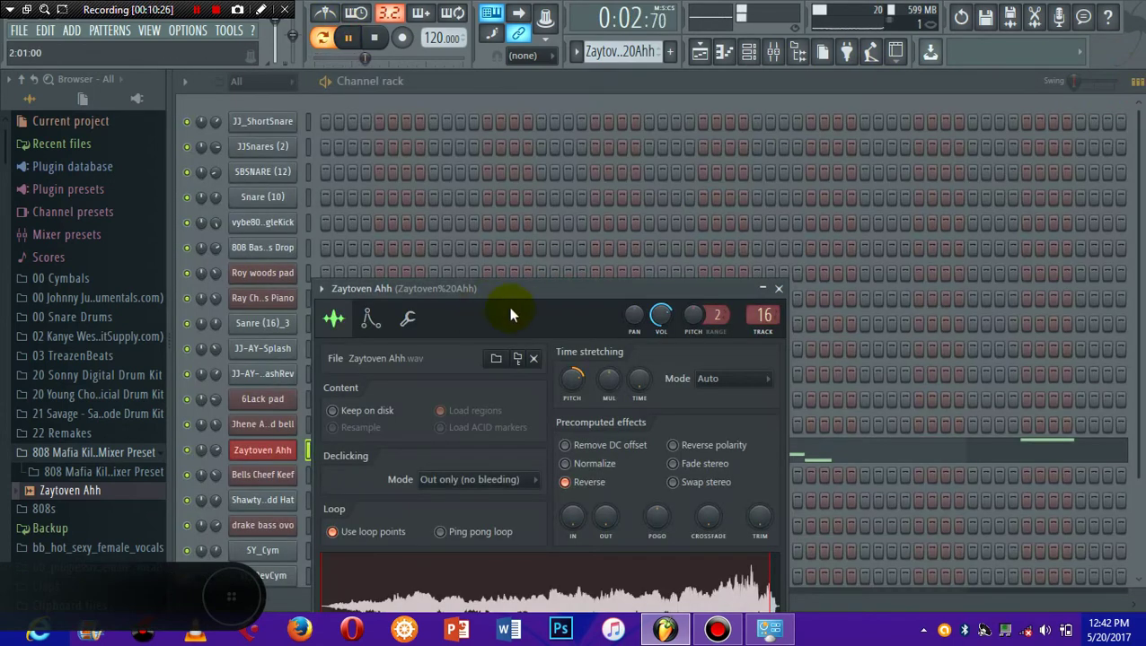
{"action": "left_click", "coordinate": [780, 290]}
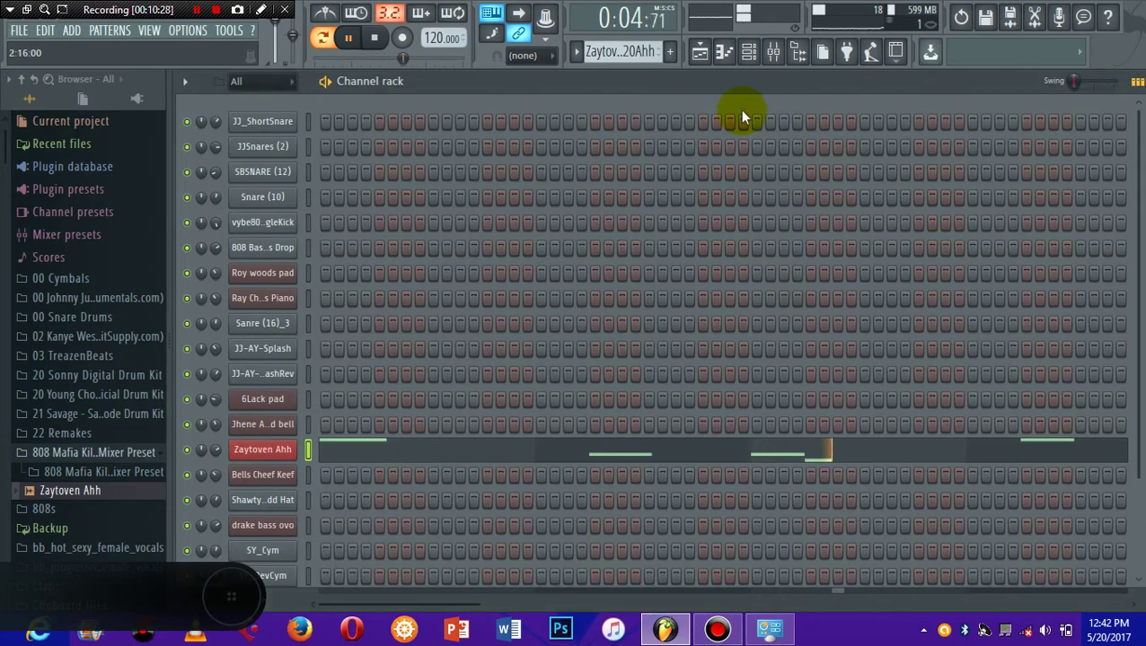
Step: Bypass all four effects on the Zaytoven%20Ahh mixer track, audition the dry sound, and re-enable the effects one by one during playback
{"action": "left_click", "coordinate": [790, 54]}
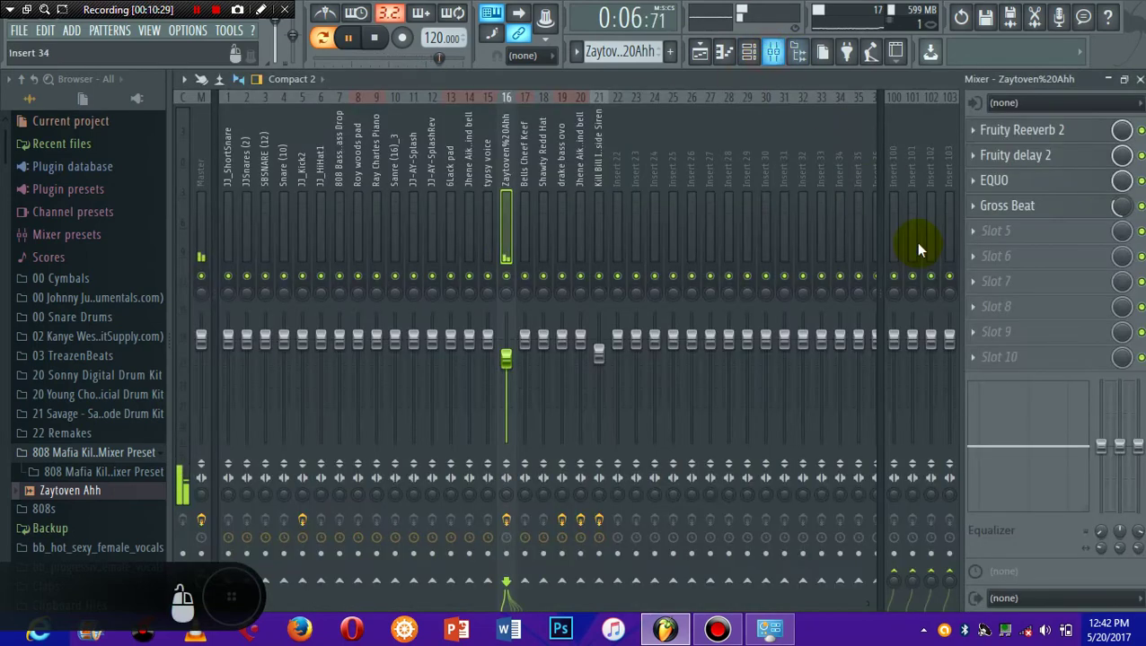
{"action": "left_click", "coordinate": [1140, 131]}
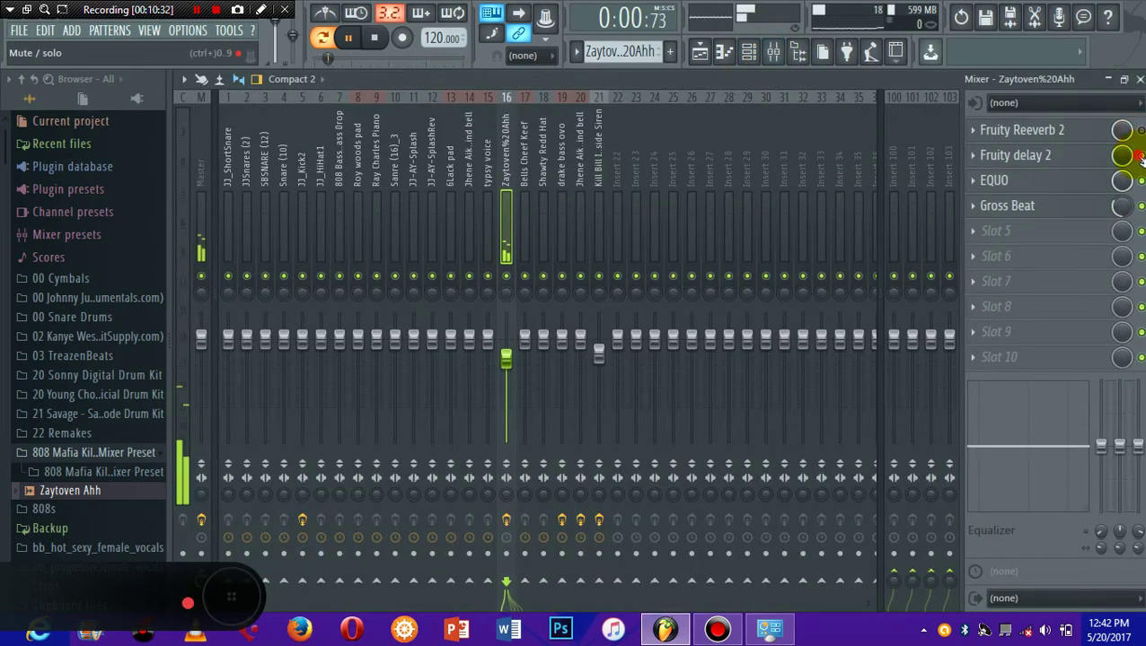
{"action": "left_click", "coordinate": [1140, 156]}
{"action": "left_click", "coordinate": [1140, 181]}
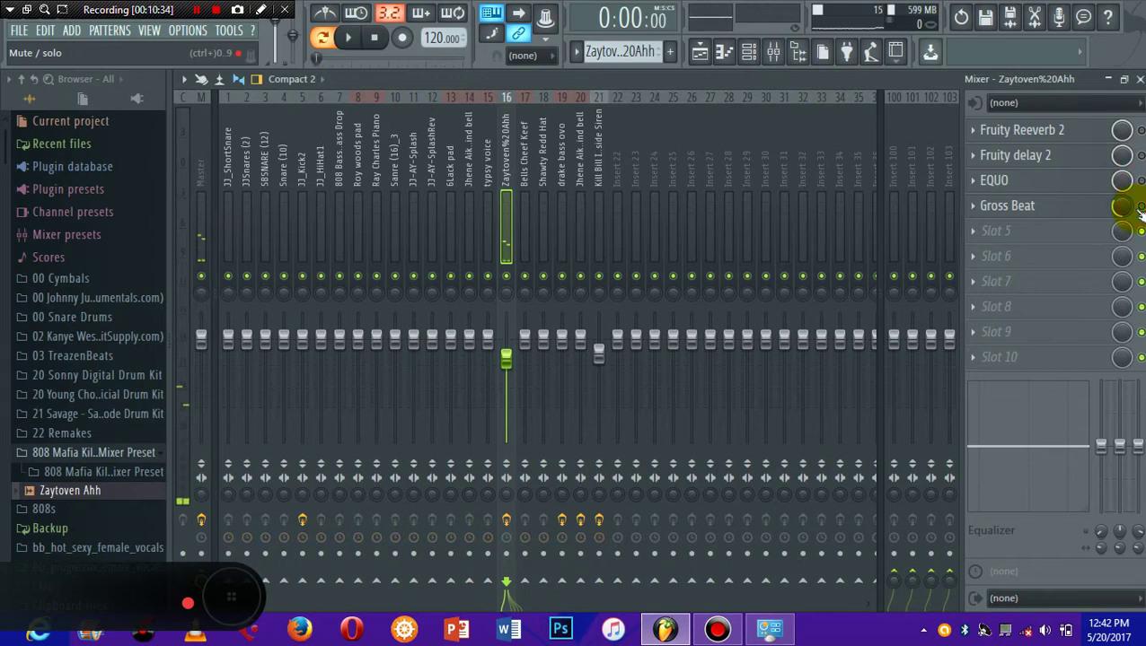
{"action": "key", "text": "space"}
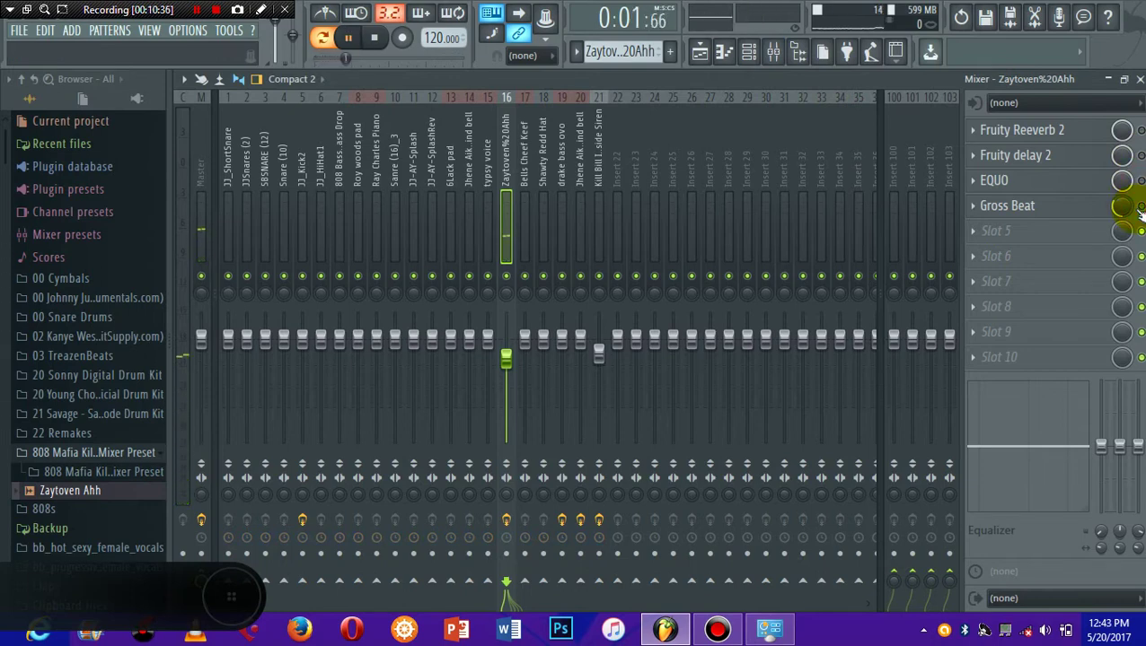
{"action": "left_click", "coordinate": [1140, 133]}
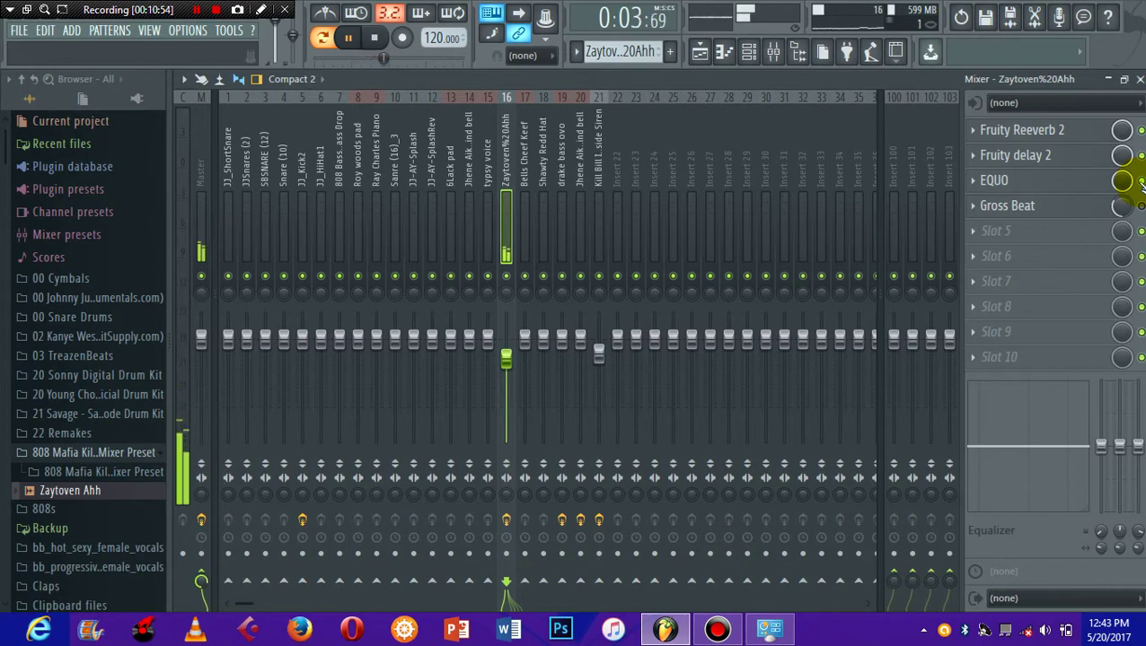
{"action": "left_click", "coordinate": [1140, 157]}
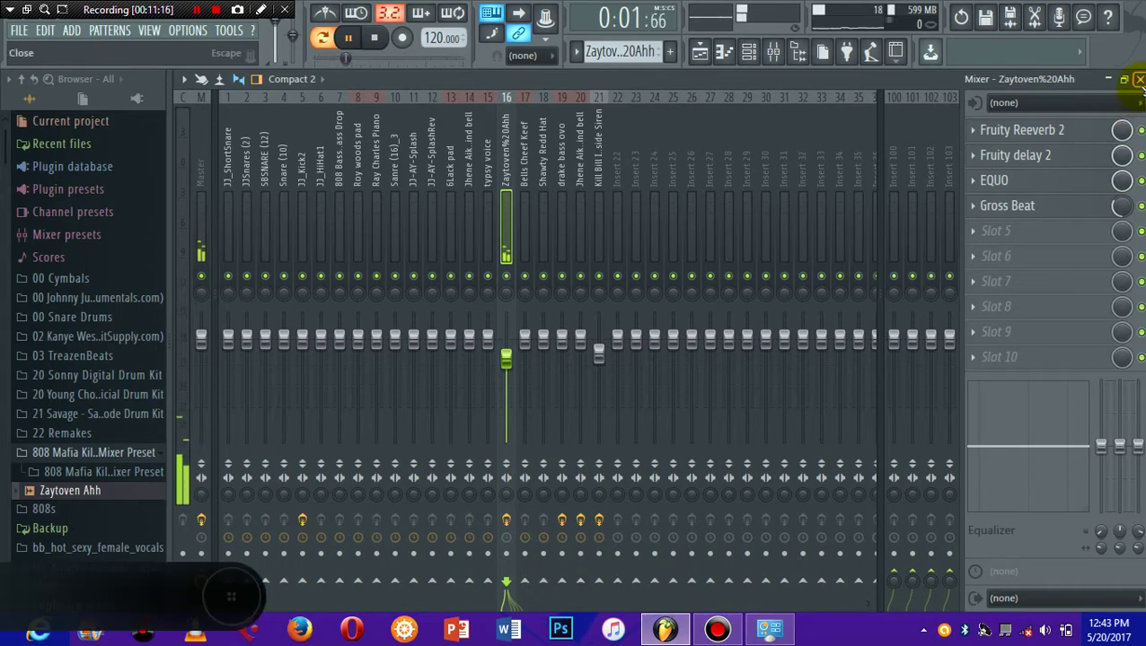
Step: Check the wet level in Fruity Reeverb 2 on the Zaytoven%20Ahh track, close the effect, stop playback and return to the channel rack
{"action": "left_click", "coordinate": [1138, 79]}
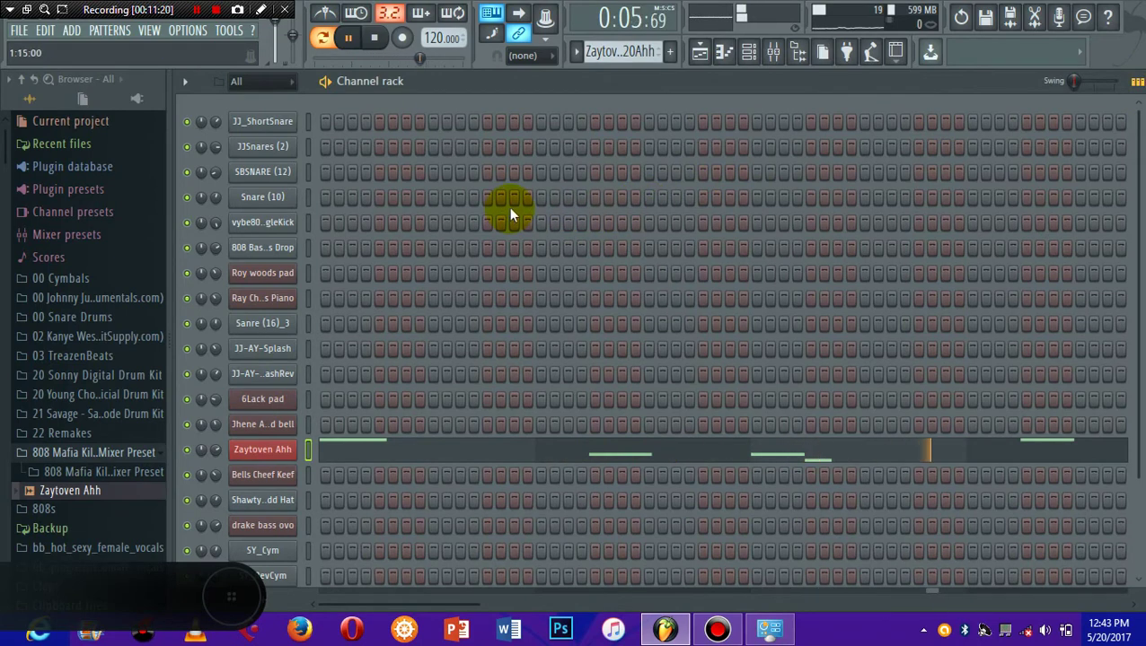
{"action": "left_click", "coordinate": [774, 54]}
{"action": "left_click", "coordinate": [1020, 130]}
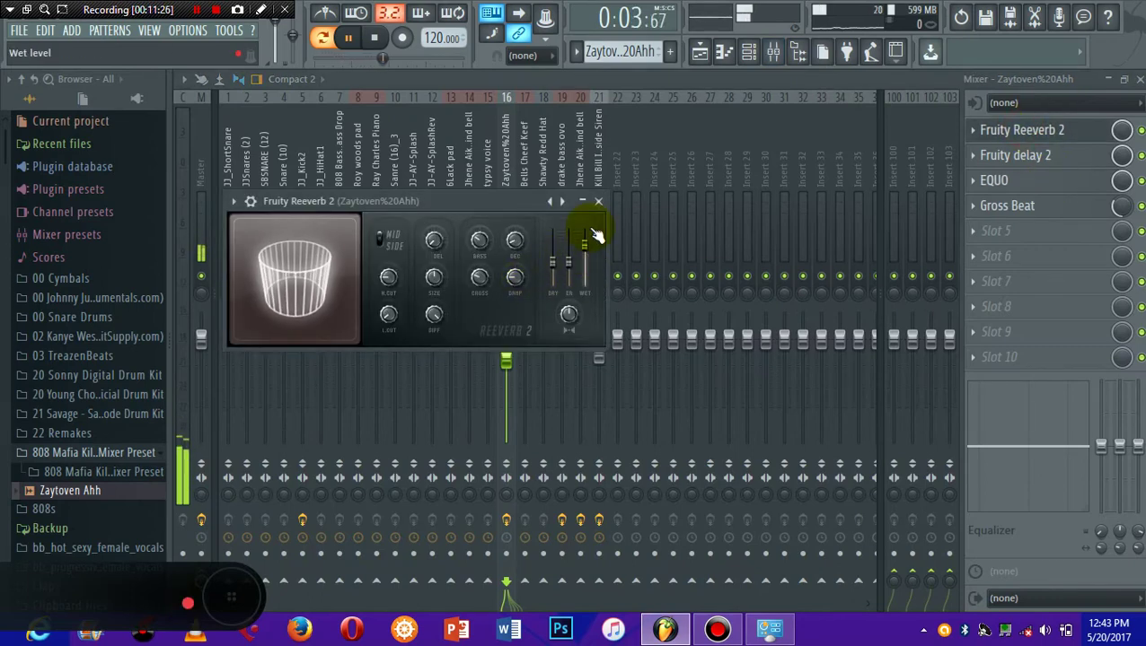
{"action": "key", "text": "Escape"}
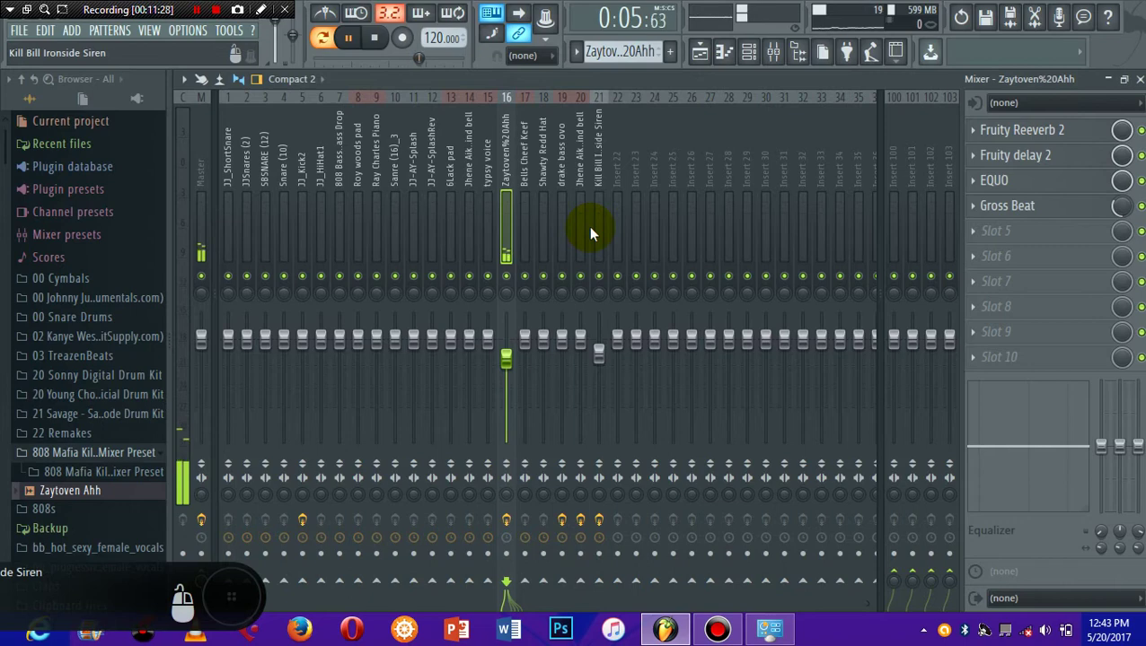
{"action": "key", "text": "F6"}
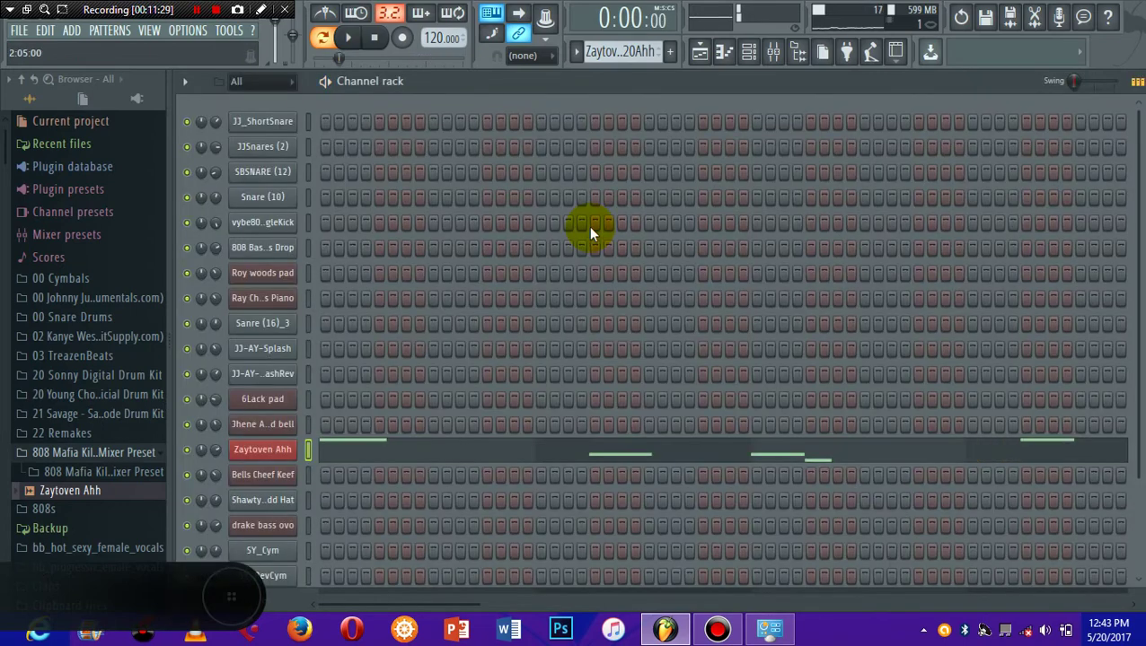
Step: Switch to the Shawty Redd Hat pattern, play it, examine its sampler settings and piano roll notes, and return to the channel rack
{"action": "left_click", "coordinate": [577, 51]}
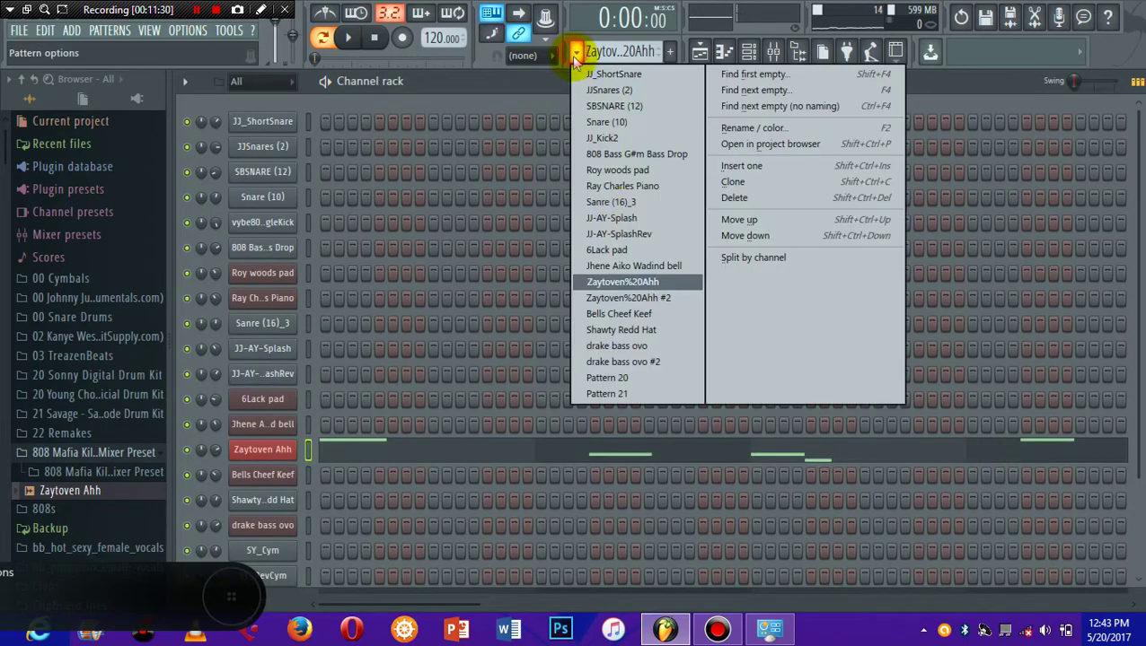
{"action": "left_click", "coordinate": [662, 332]}
{"action": "key", "text": "space"}
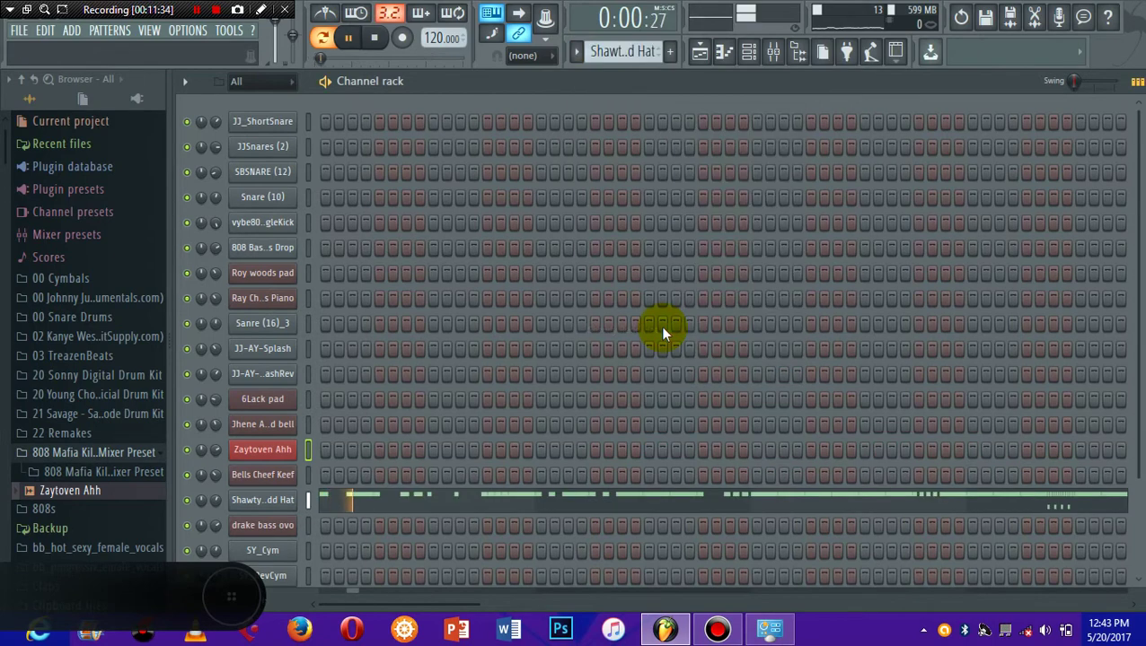
{"action": "left_click", "coordinate": [263, 502]}
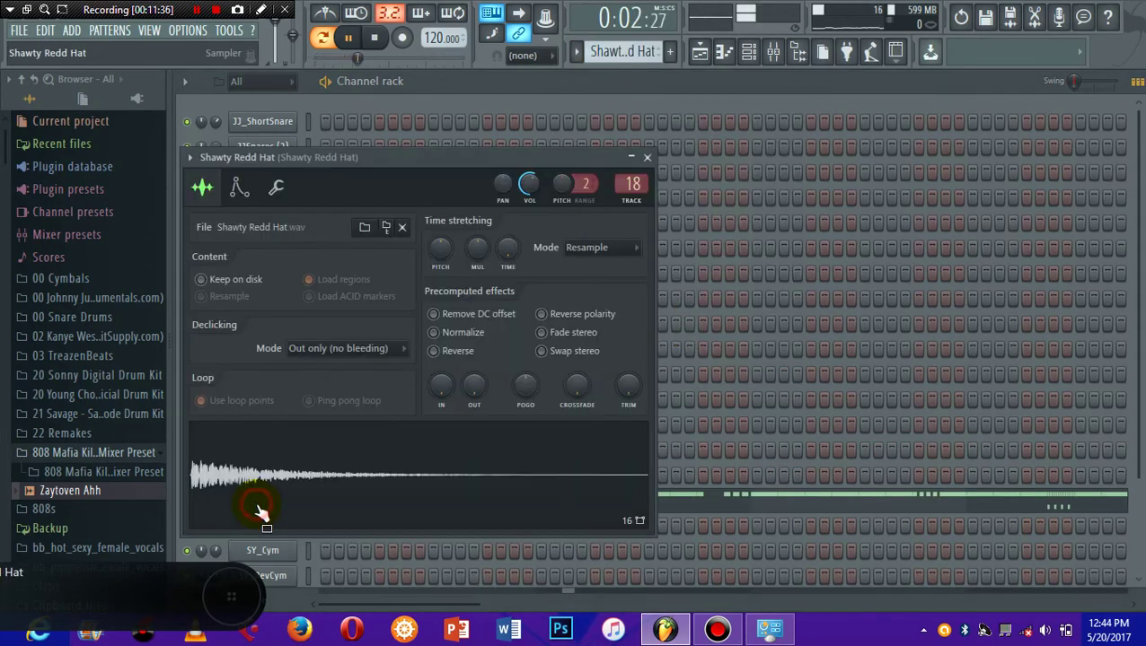
{"action": "left_click", "coordinate": [647, 158]}
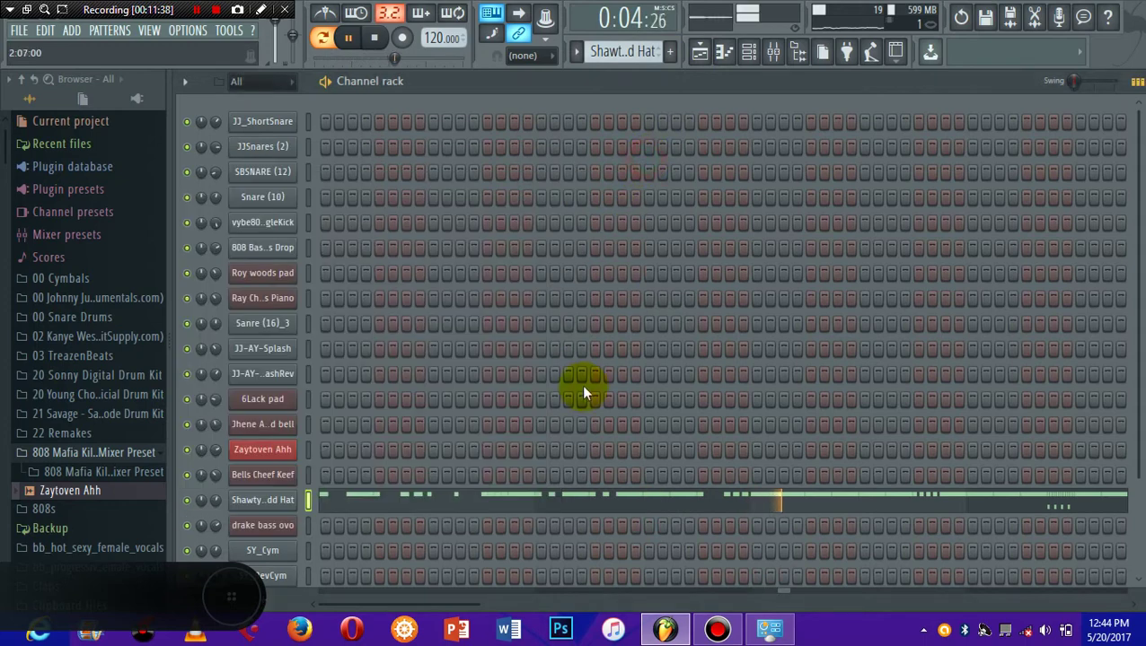
{"action": "left_click", "coordinate": [541, 501]}
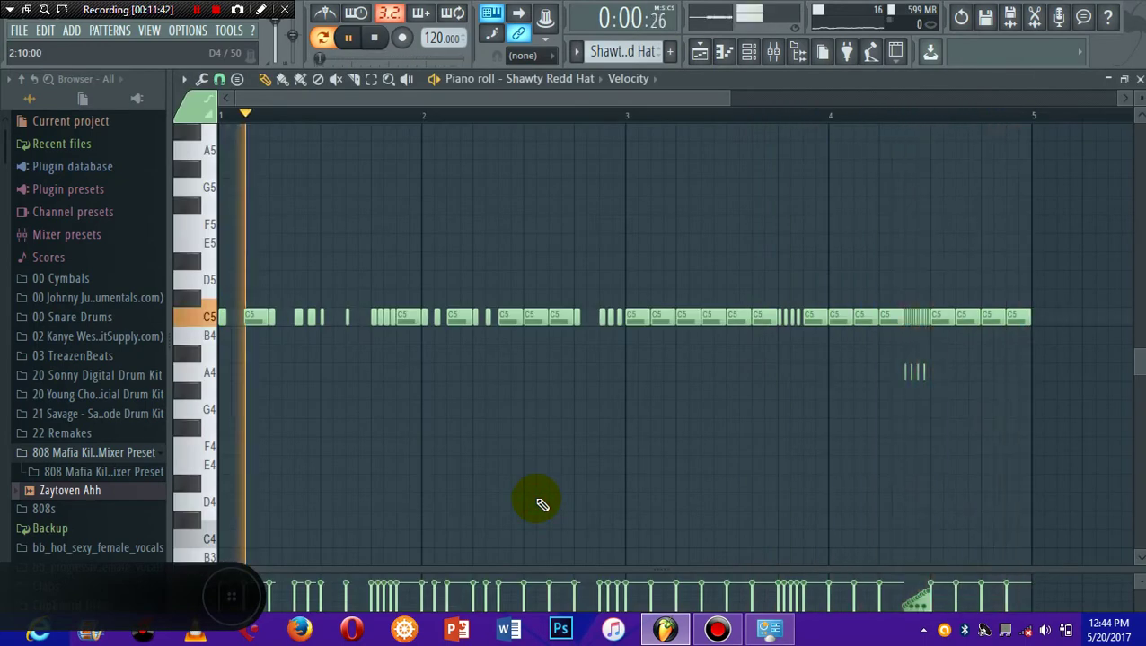
{"action": "key", "text": "F6"}
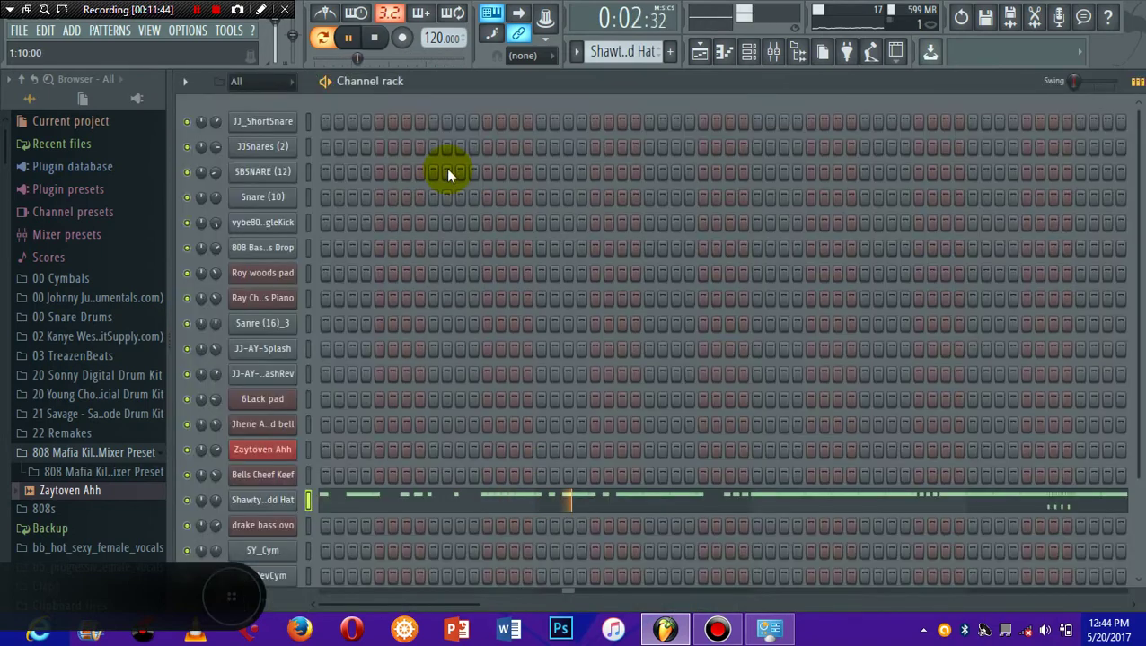
Step: Switch to the drake bass ovo pattern, stop playback, and open its Sylenth1 instrument, moving the window so all its settings can be examined
{"action": "left_click", "coordinate": [577, 52]}
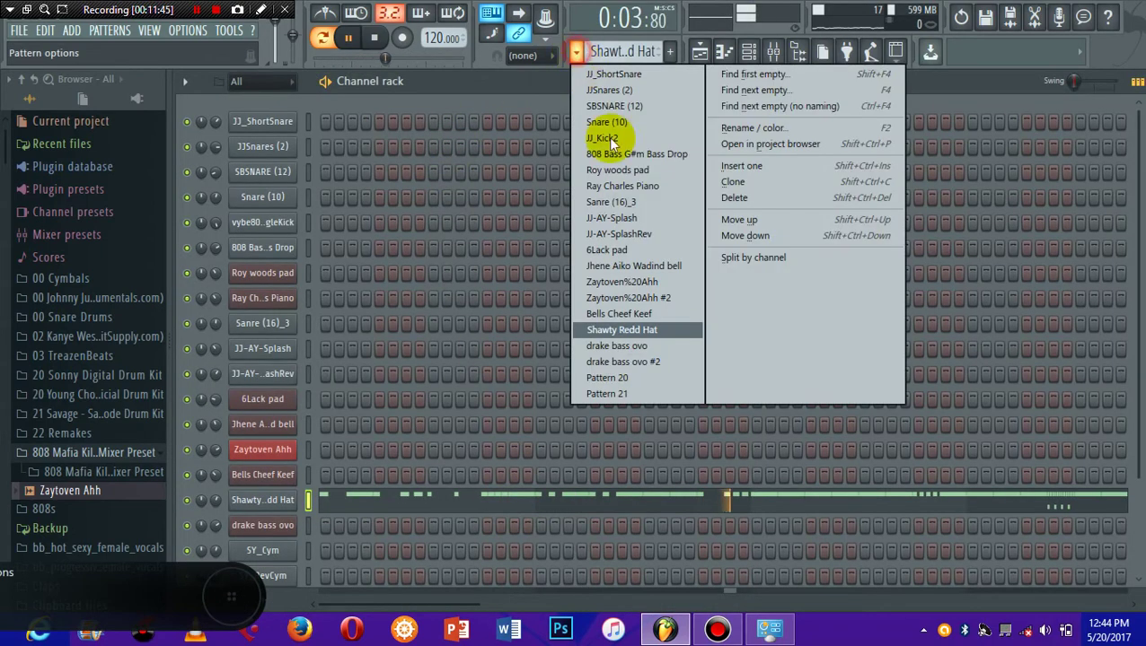
{"action": "left_click", "coordinate": [643, 350]}
{"action": "key", "text": "space"}
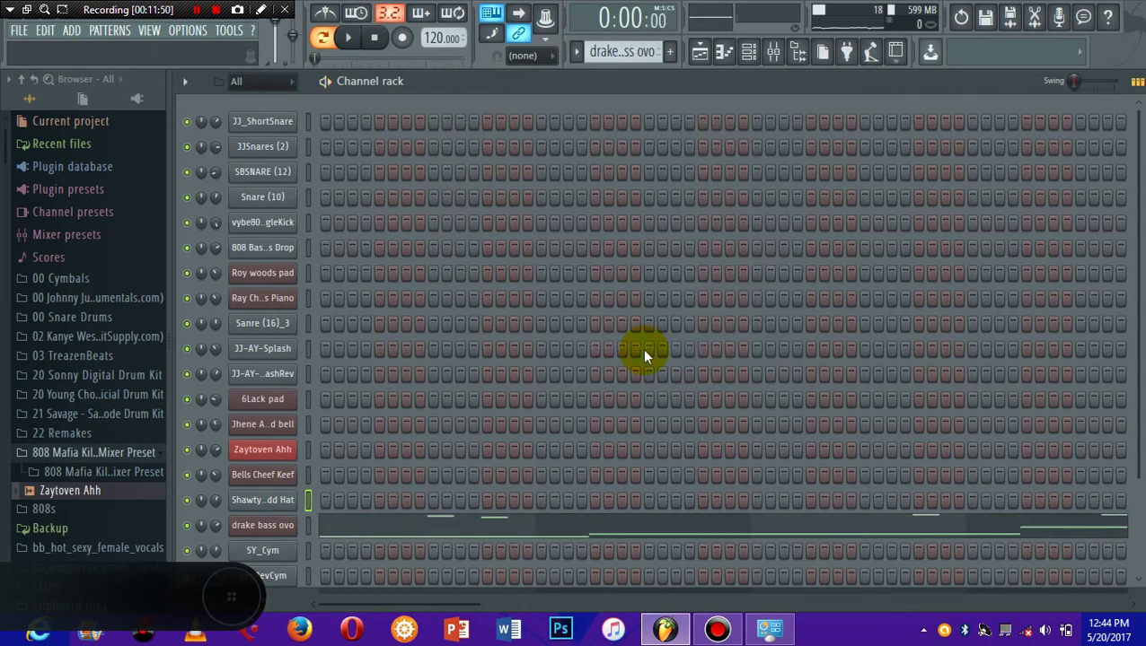
{"action": "left_click", "coordinate": [257, 526]}
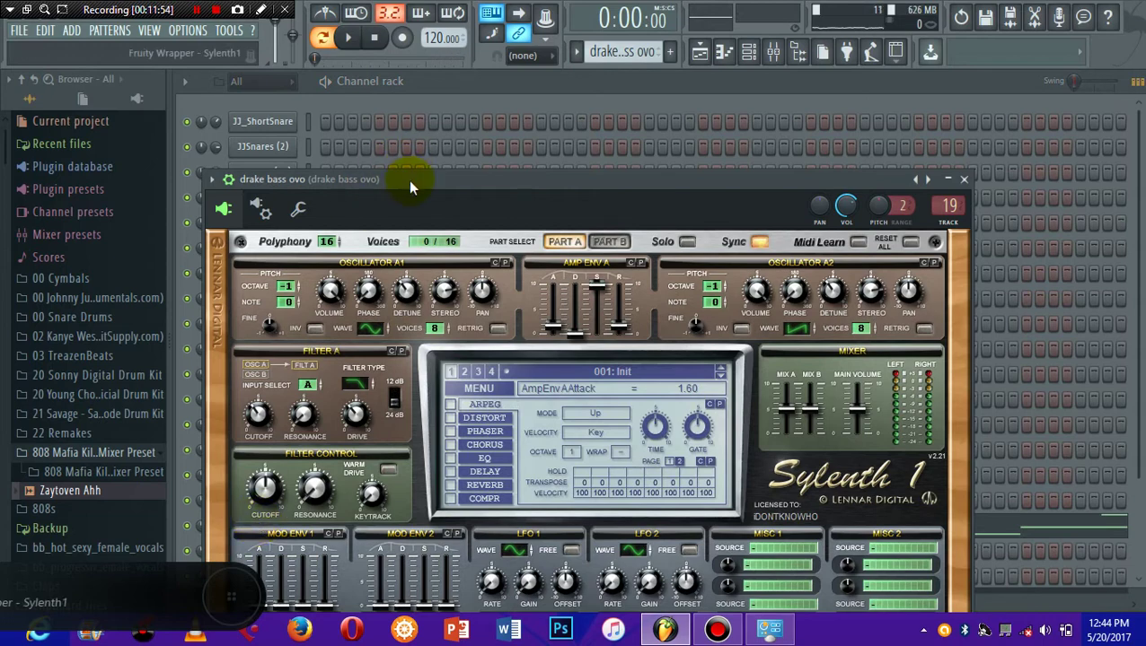
{"action": "left_click_drag", "start_coordinate": [409, 183], "coordinate": [557, 110]}
Step: Play the drake bass ovo pattern, examine its notes in the piano roll, and close the piano roll
{"action": "key", "text": "space"}
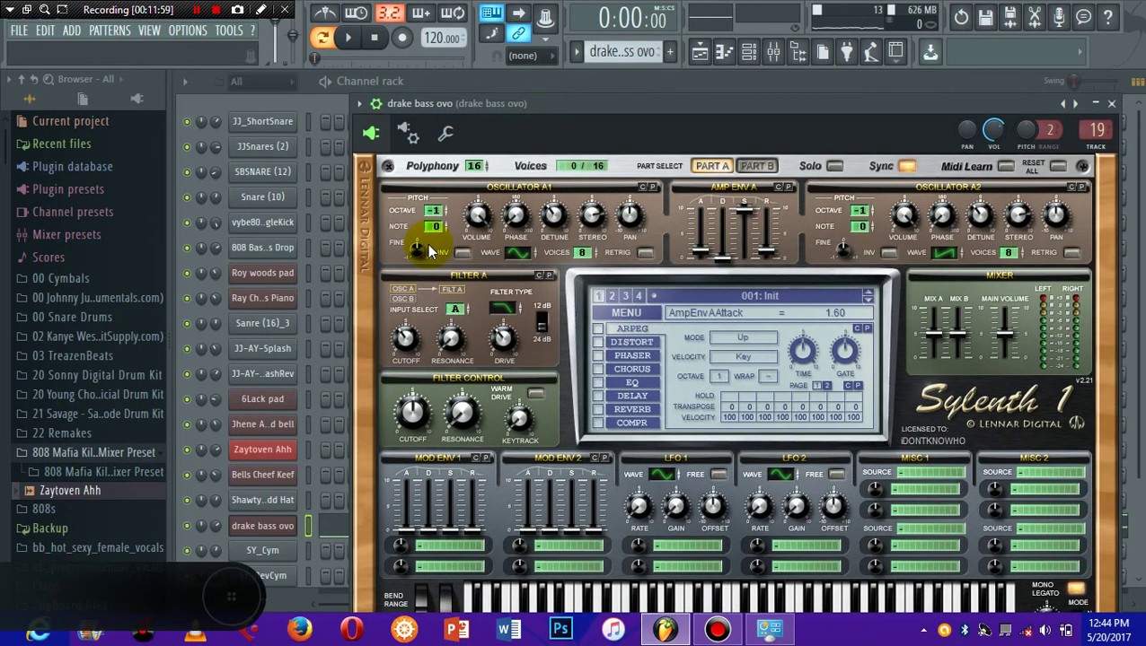
{"action": "left_click", "coordinate": [332, 528]}
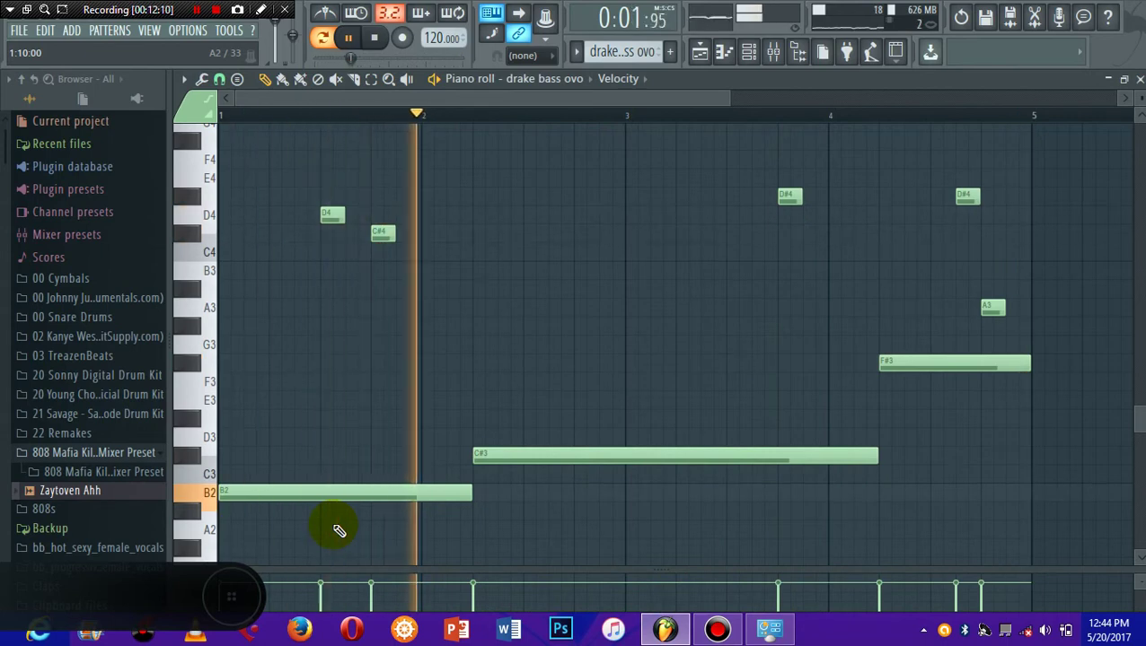
{"action": "key", "text": "F7"}
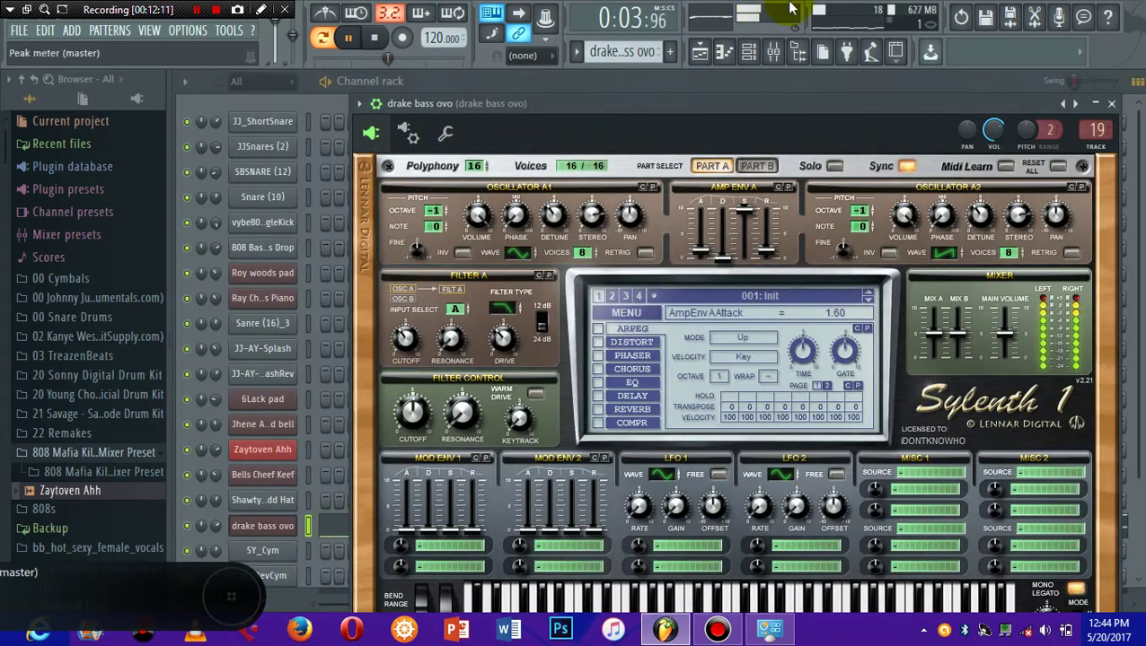
Step: Show the drake bass ovo track in the mixer, examine its Fruity parametric EQ 2 curve during playback, and close the effect
{"action": "left_click", "coordinate": [774, 54]}
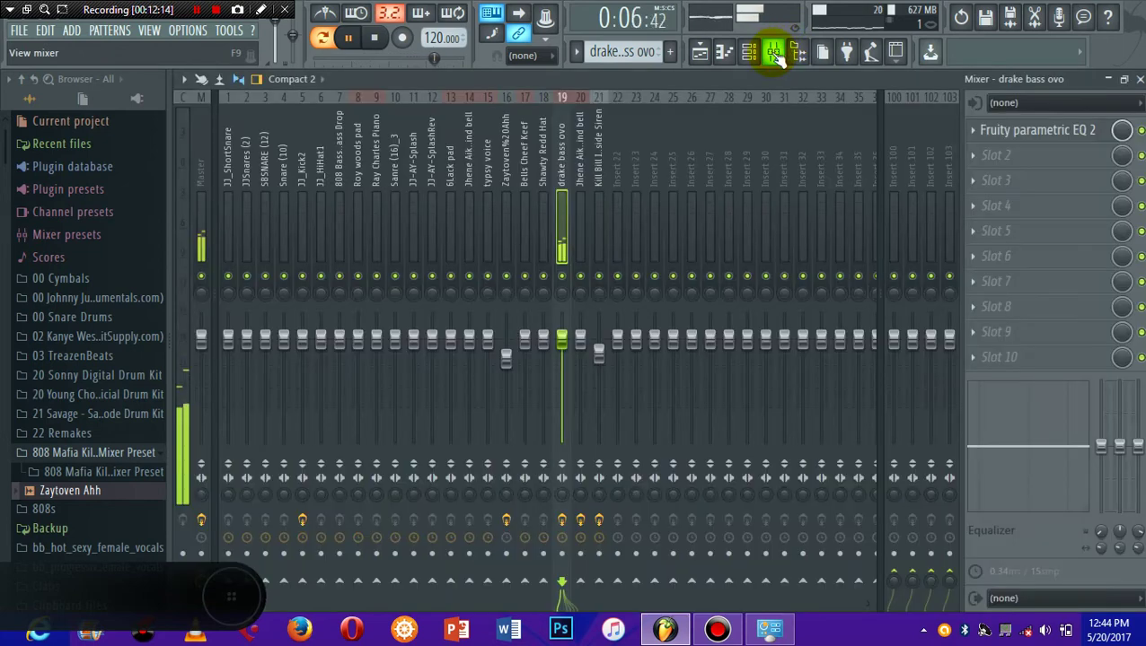
{"action": "left_click", "coordinate": [1024, 135]}
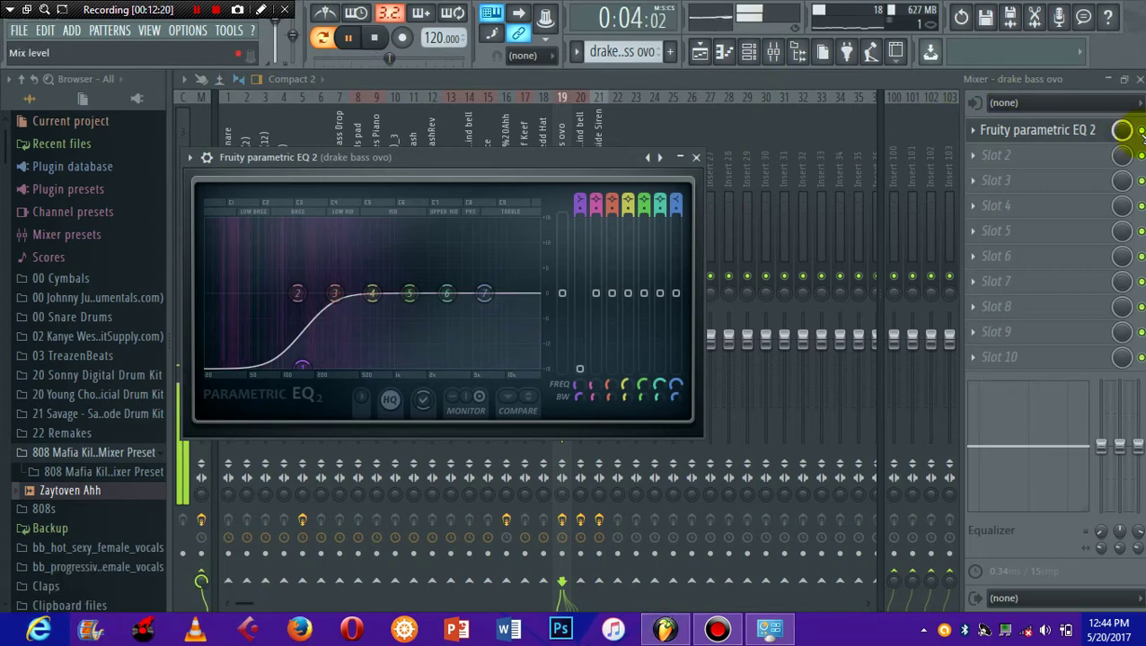
{"action": "key", "text": "Escape"}
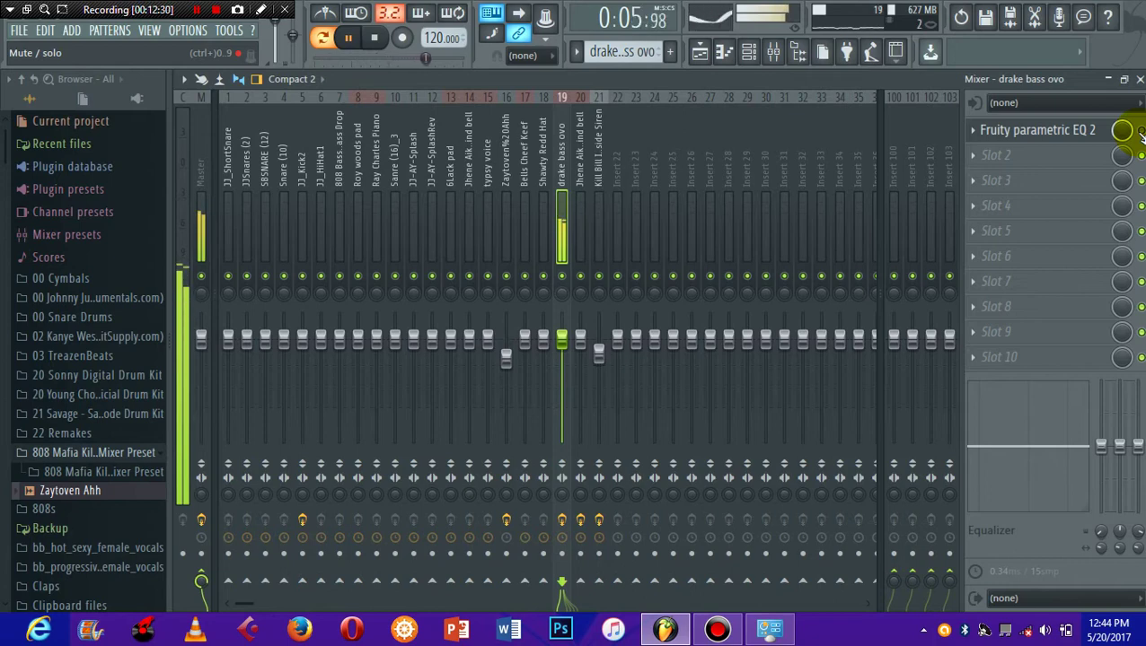
Step: Close the mixer and the drake bass ovo Sylenth1 window to get back to the channel rack
{"action": "left_click", "coordinate": [1032, 133]}
{"action": "left_click", "coordinate": [1131, 78]}
{"action": "left_click", "coordinate": [1139, 79]}
{"action": "left_click", "coordinate": [736, 197]}
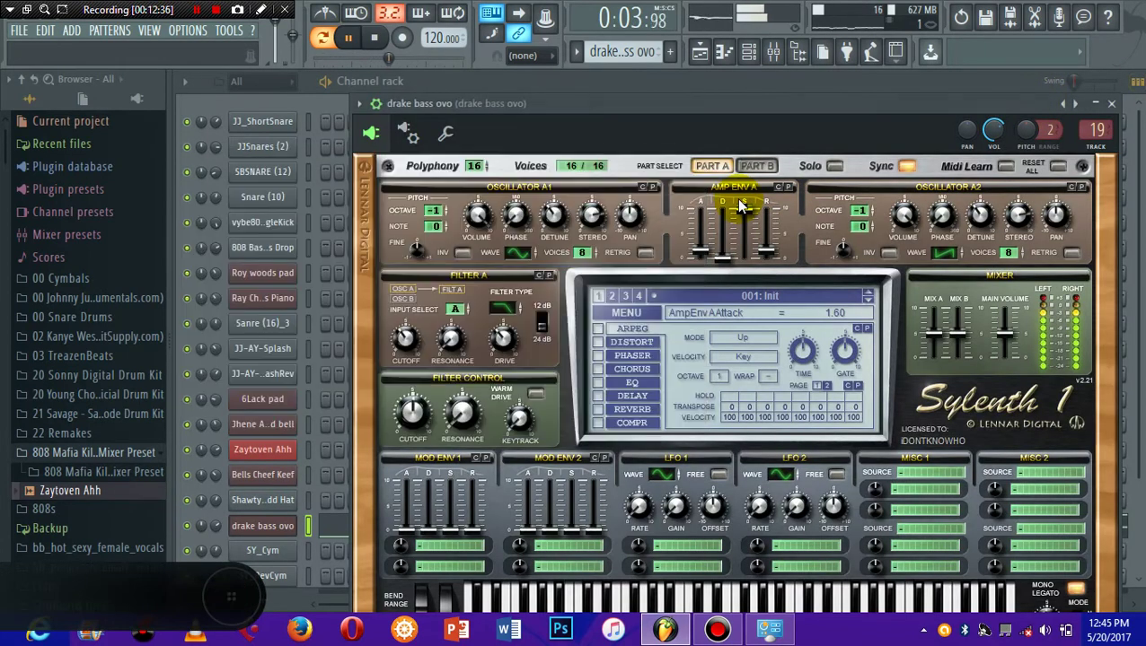
{"action": "key", "text": "Escape"}
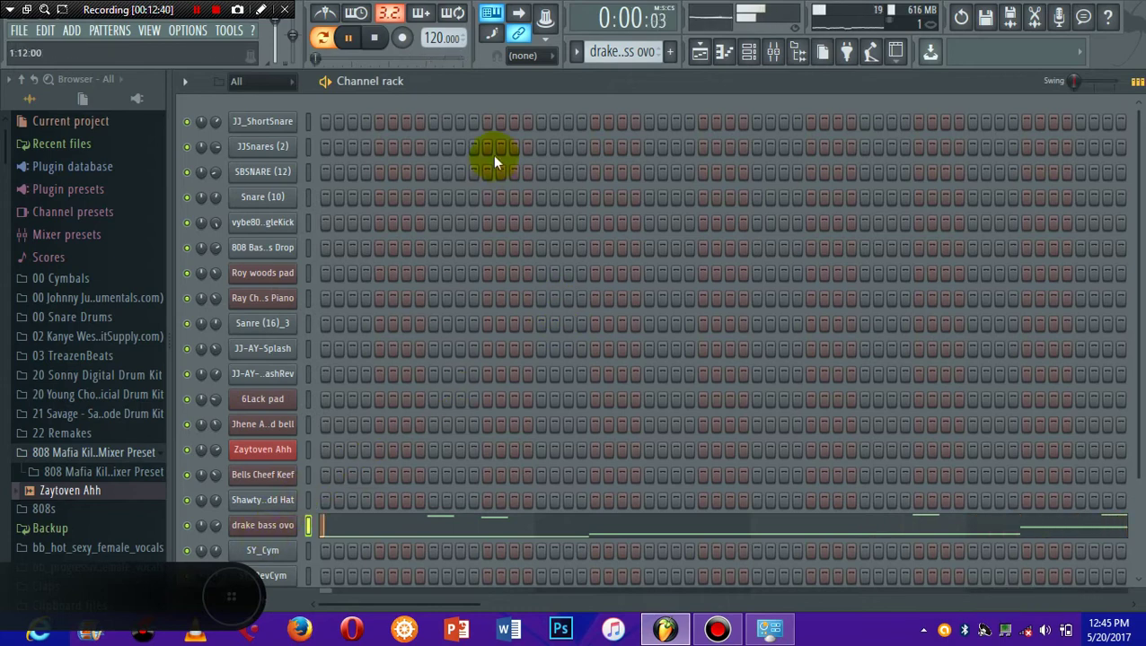
Step: Switch to Pattern 20, examine its SY_Cym note in the piano roll during playback, and return to the channel rack
{"action": "left_click", "coordinate": [577, 52]}
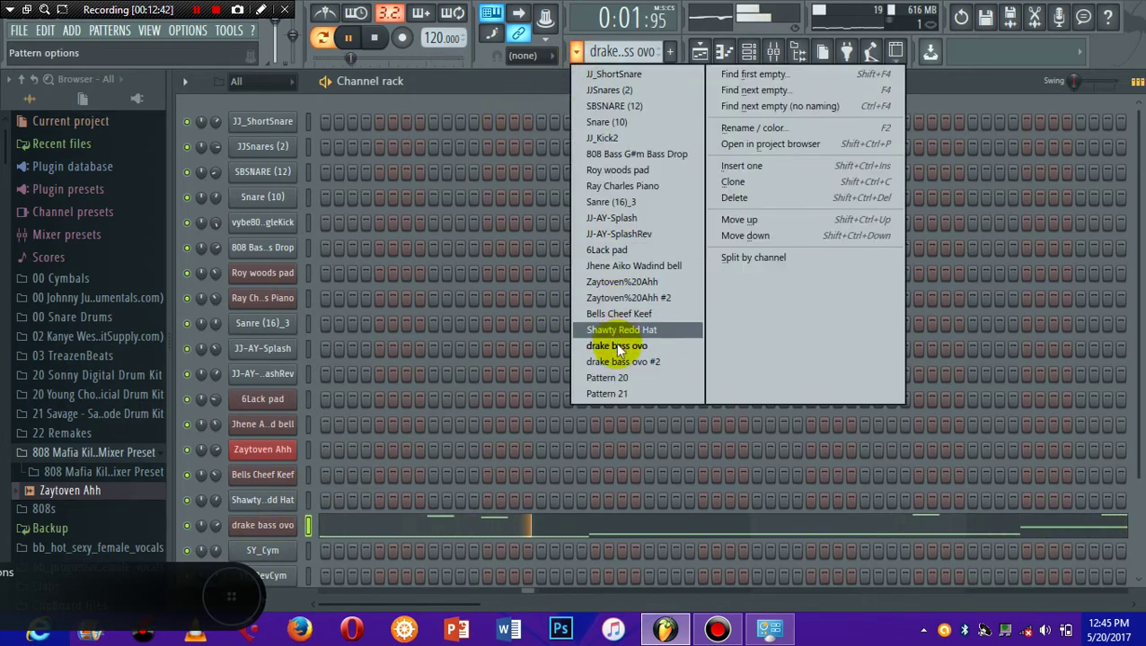
{"action": "left_click", "coordinate": [611, 379]}
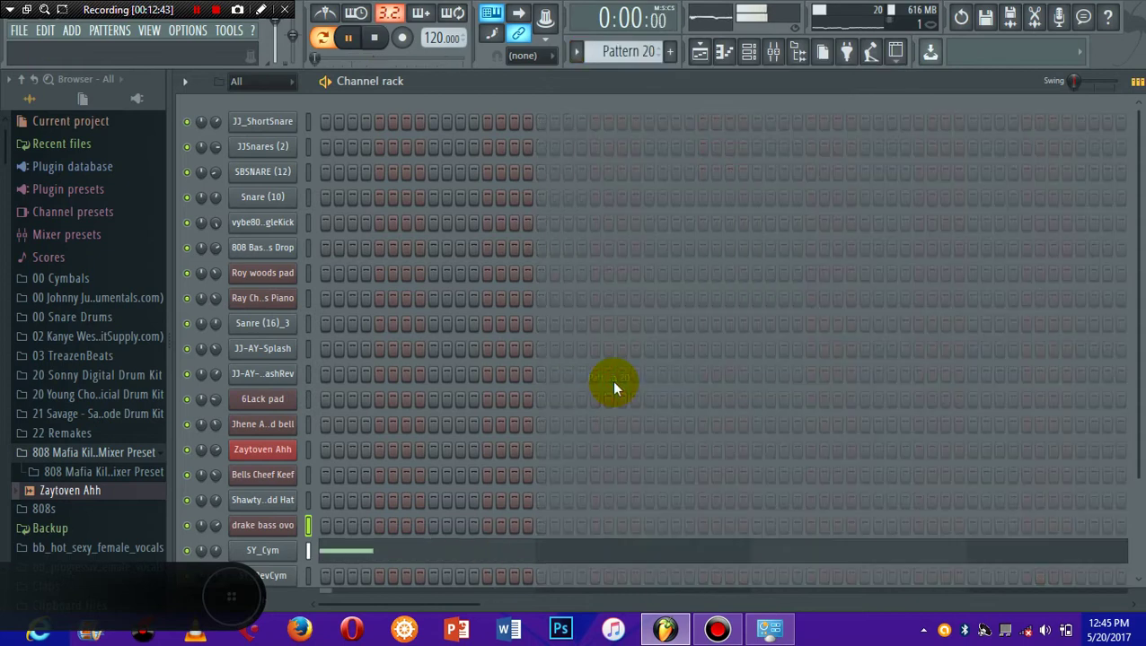
{"action": "left_click", "coordinate": [359, 551]}
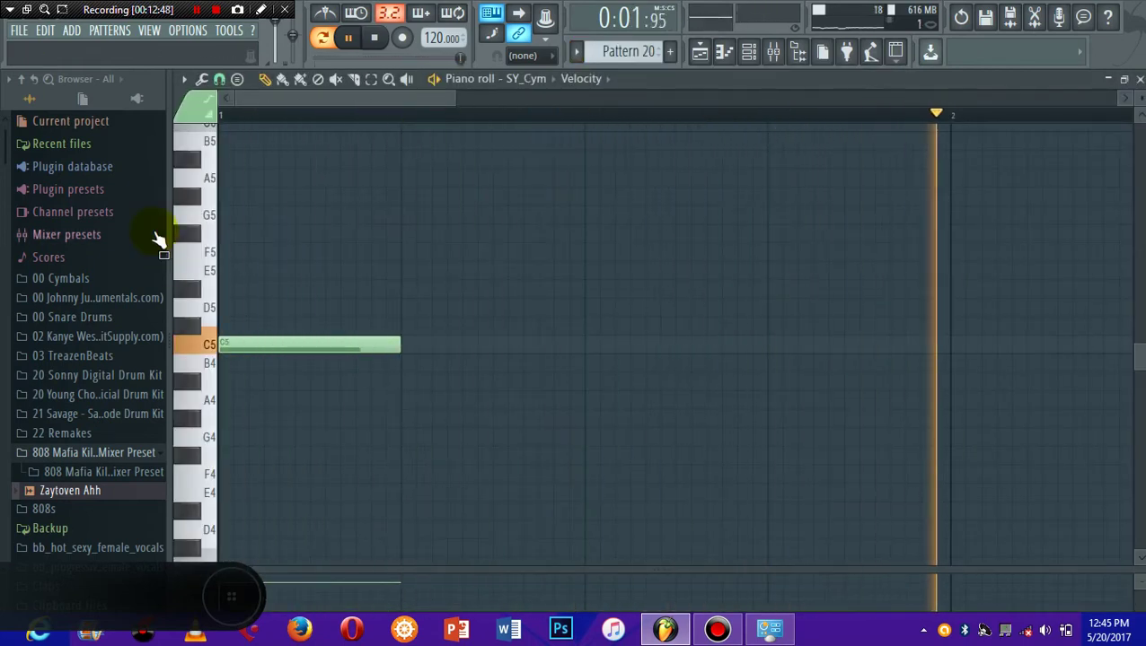
{"action": "key", "text": "F6"}
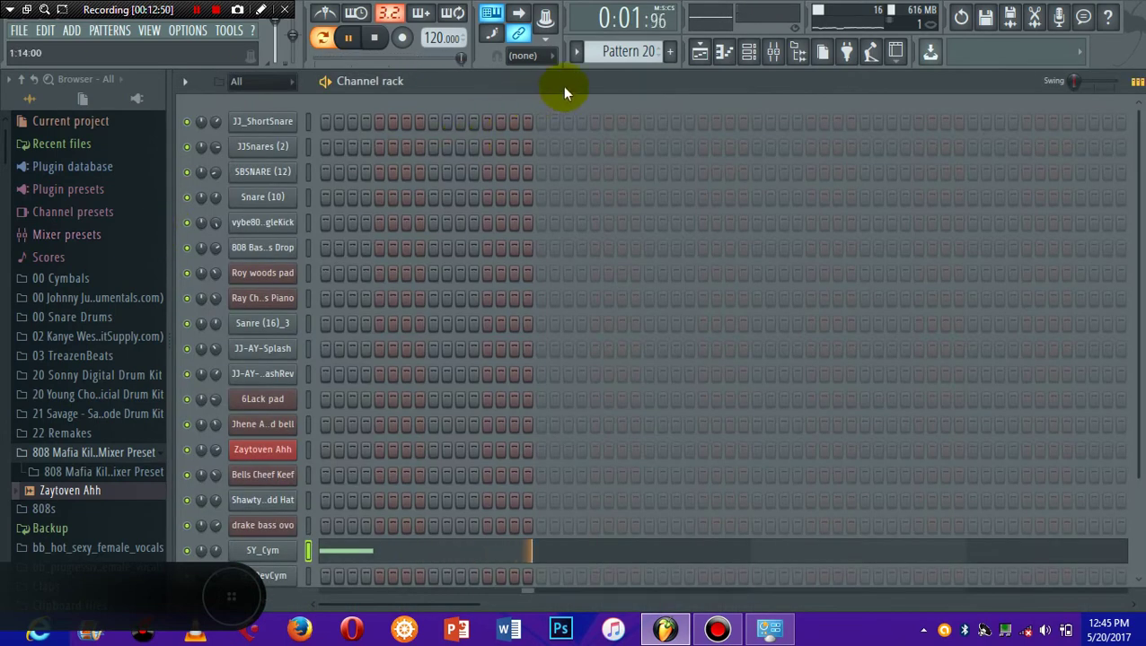
Step: Switch to Pattern 21, examine its SY_RevCym note in the piano roll, return to the channel rack and stop playback
{"action": "left_click", "coordinate": [575, 51]}
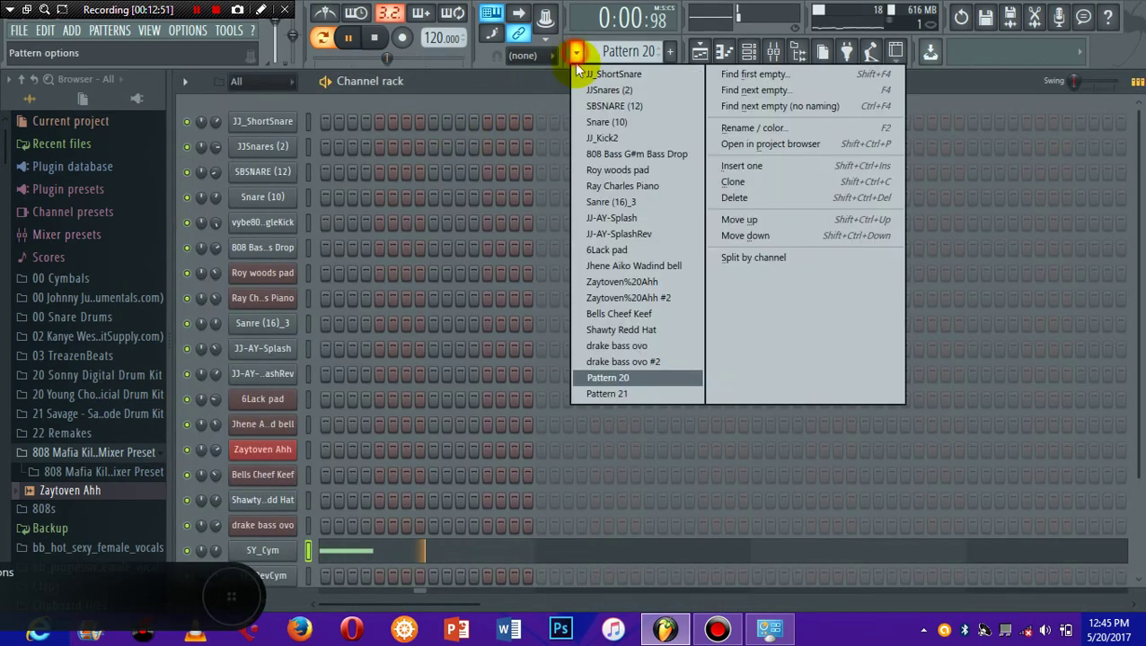
{"action": "left_click", "coordinate": [609, 395]}
{"action": "left_click", "coordinate": [537, 580]}
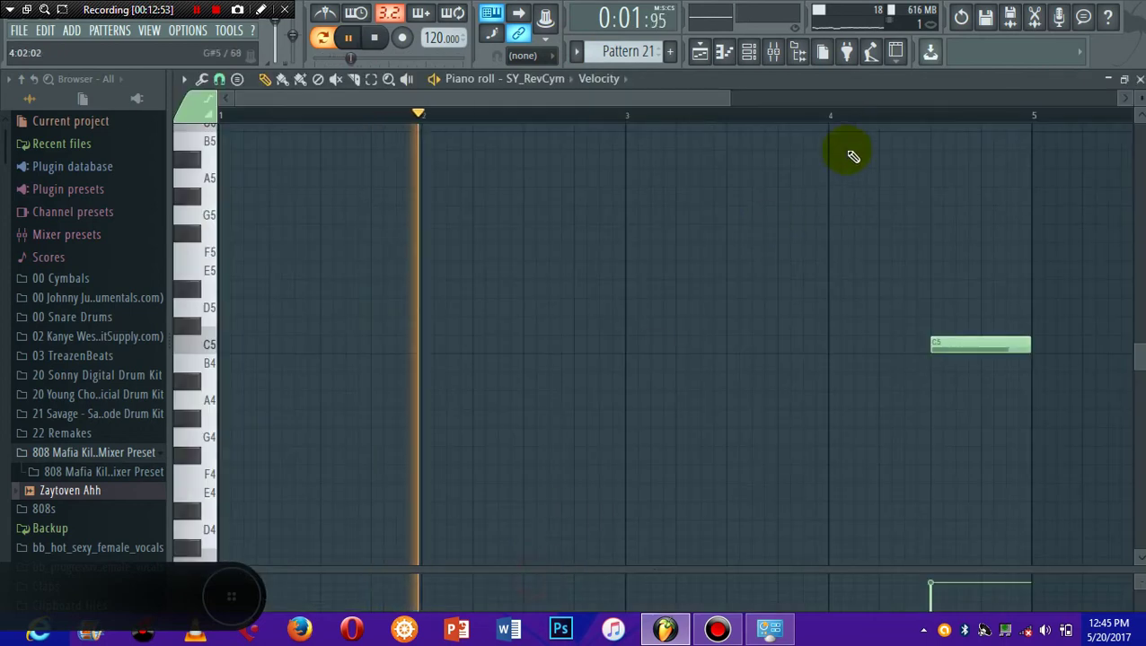
{"action": "left_click", "coordinate": [834, 117]}
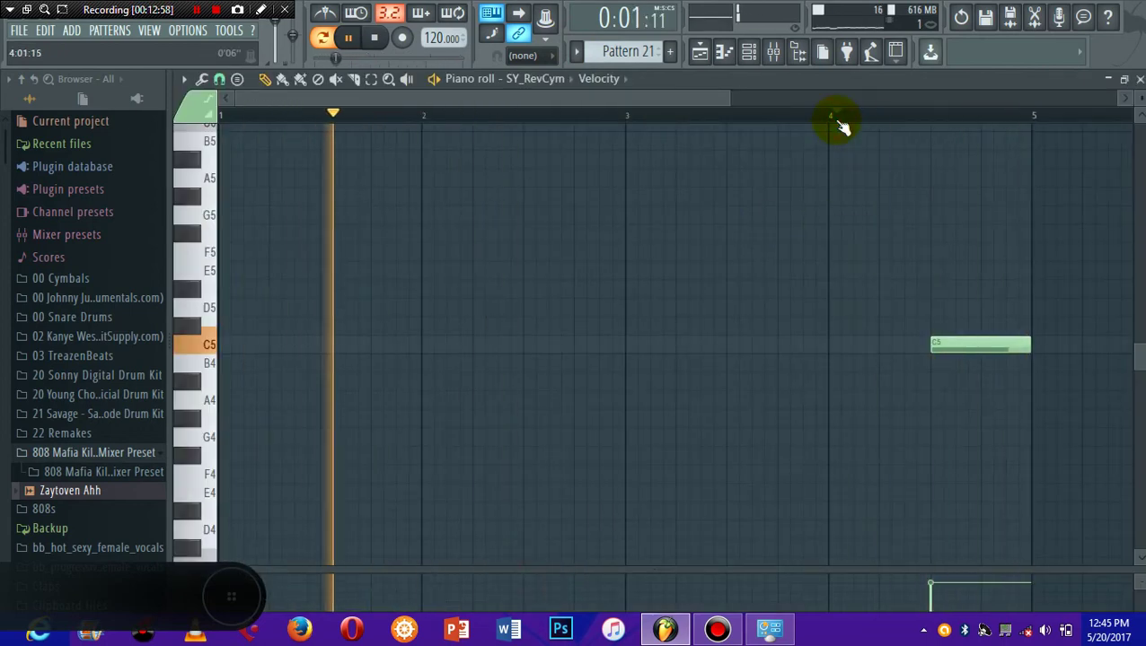
{"action": "key", "text": "F6"}
{"action": "key", "text": "space"}
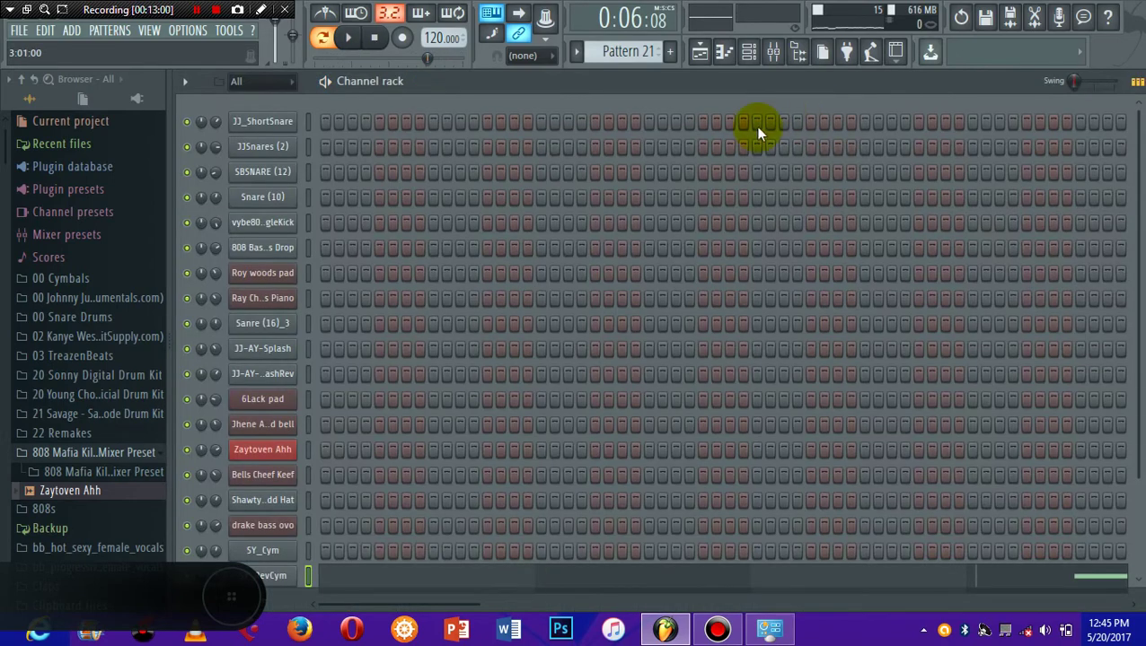
Step: Play the full arrangement in song mode, show it in the playlist, and move playback to about bar 80
{"action": "left_click", "coordinate": [576, 56]}
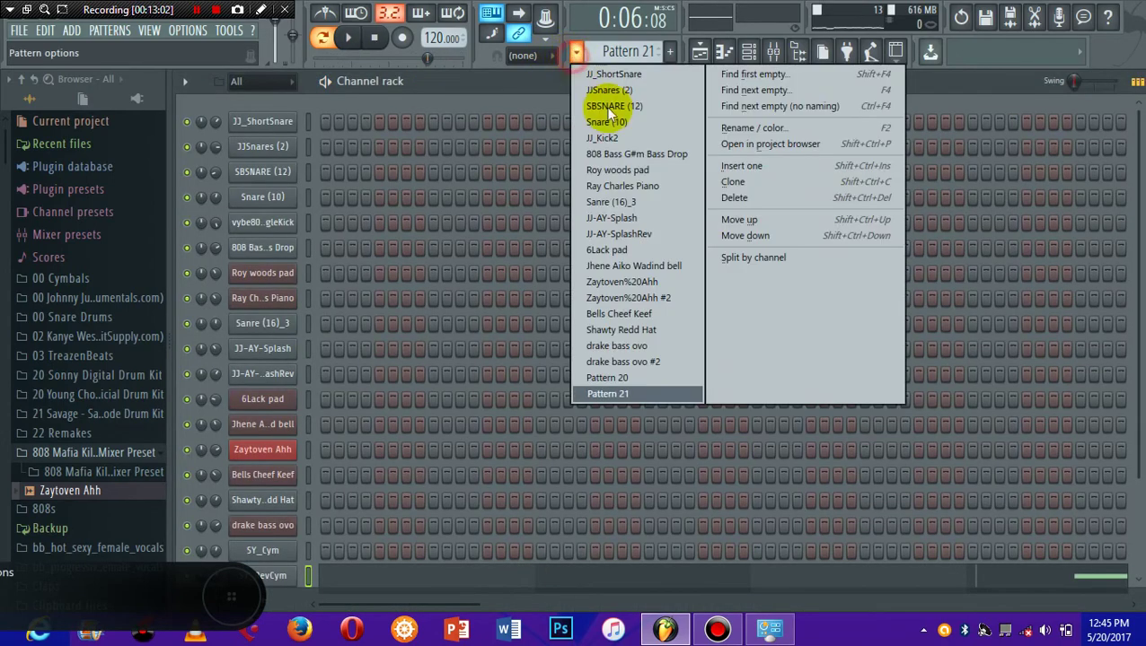
{"action": "left_click", "coordinate": [503, 87]}
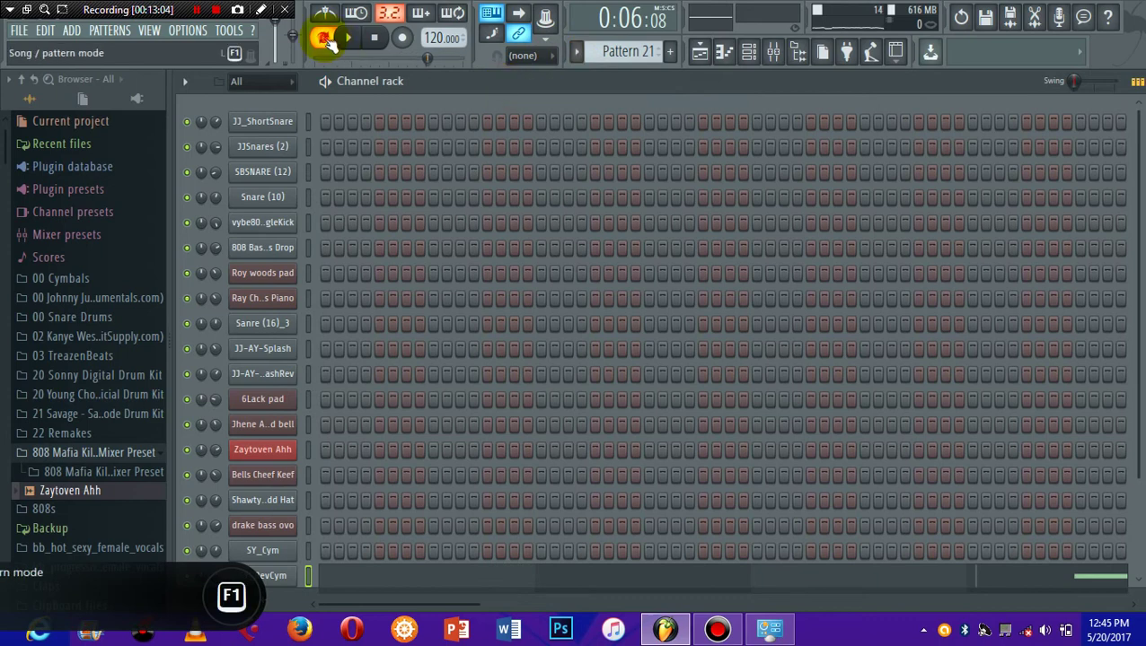
{"action": "left_click", "coordinate": [350, 40]}
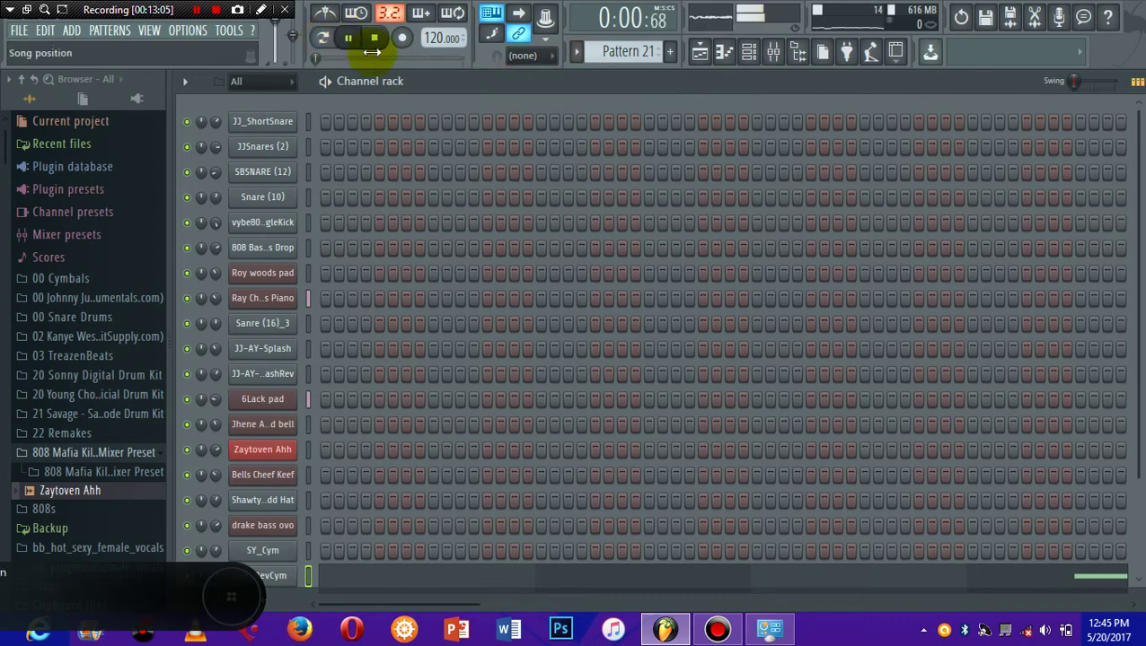
{"action": "left_click", "coordinate": [701, 54]}
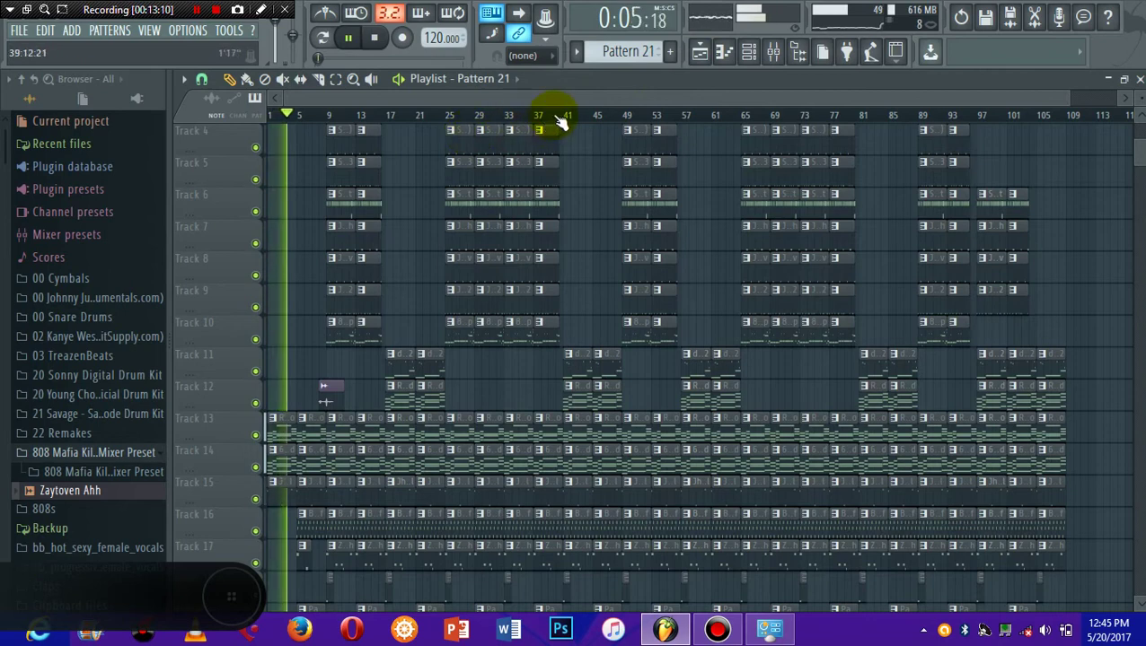
{"action": "left_click", "coordinate": [853, 116]}
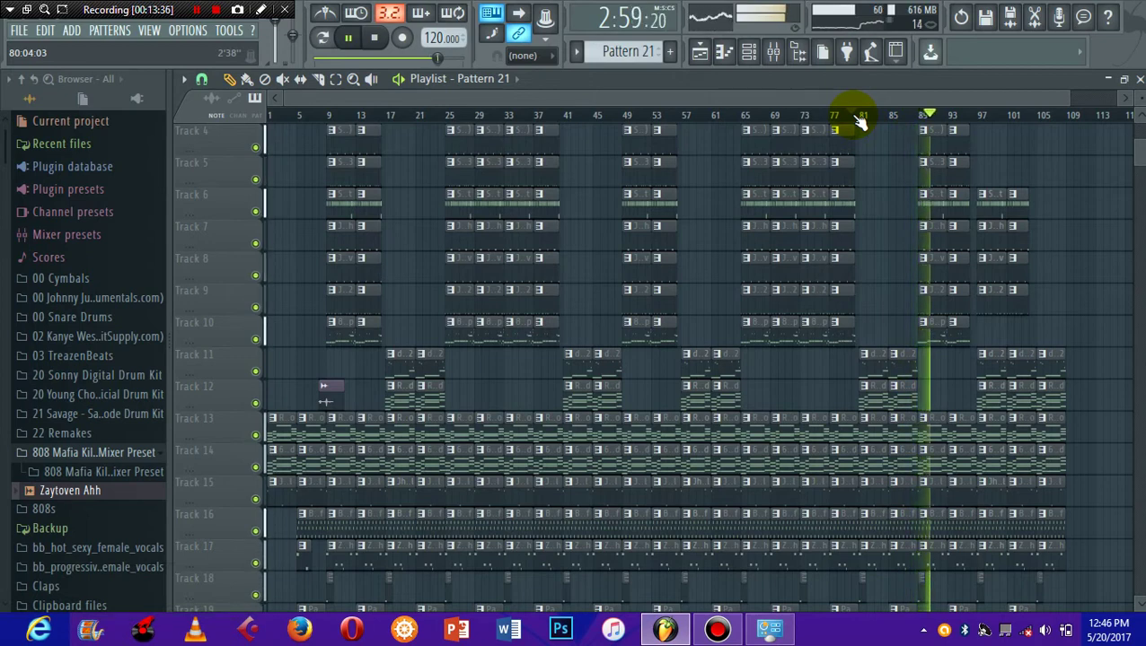
Step: Open the 808 Bass G#m Bass Drop clip from the playlist, examine its piano roll notes, and return to the channel rack
{"action": "double_click", "coordinate": [928, 337]}
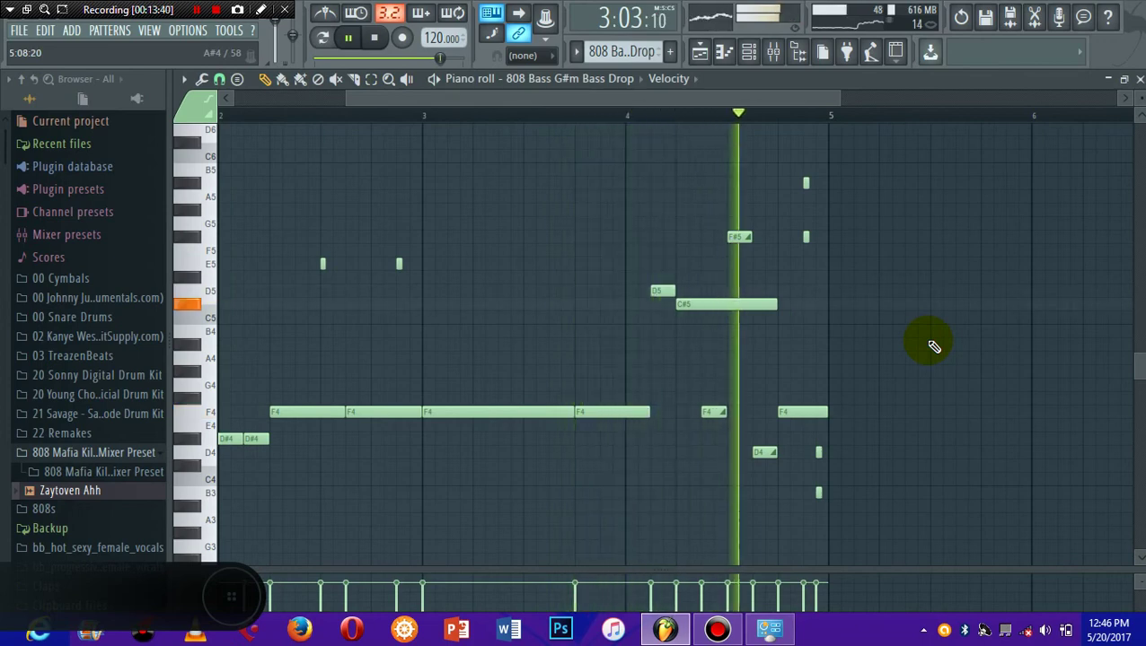
{"action": "key", "text": "F6"}
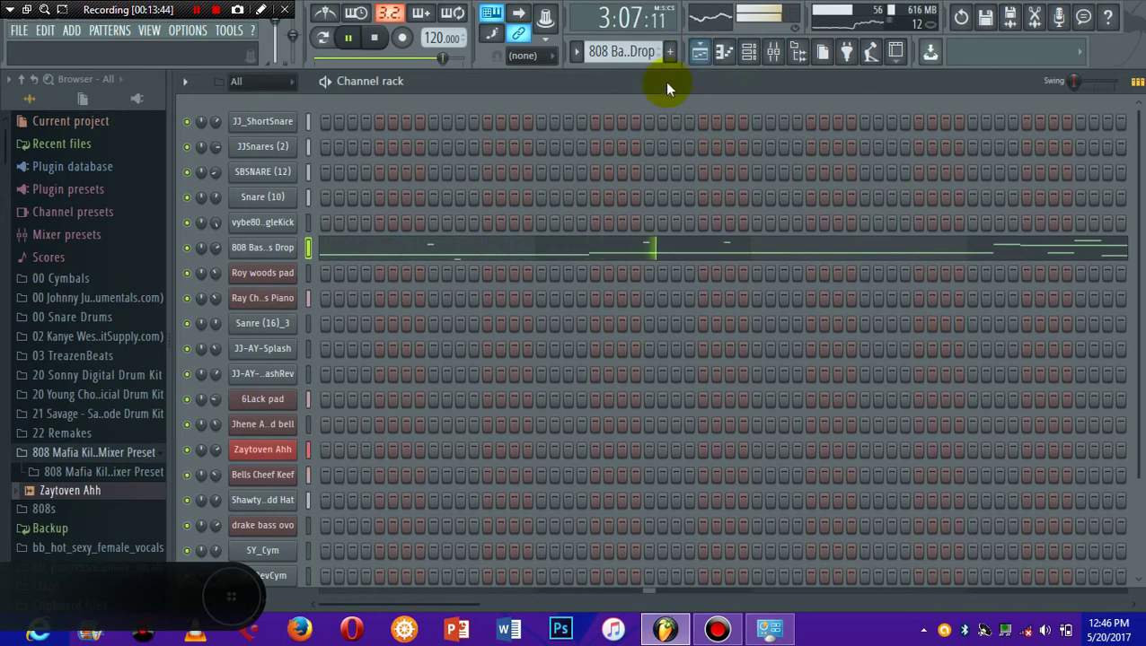
{"action": "left_click", "coordinate": [575, 56]}
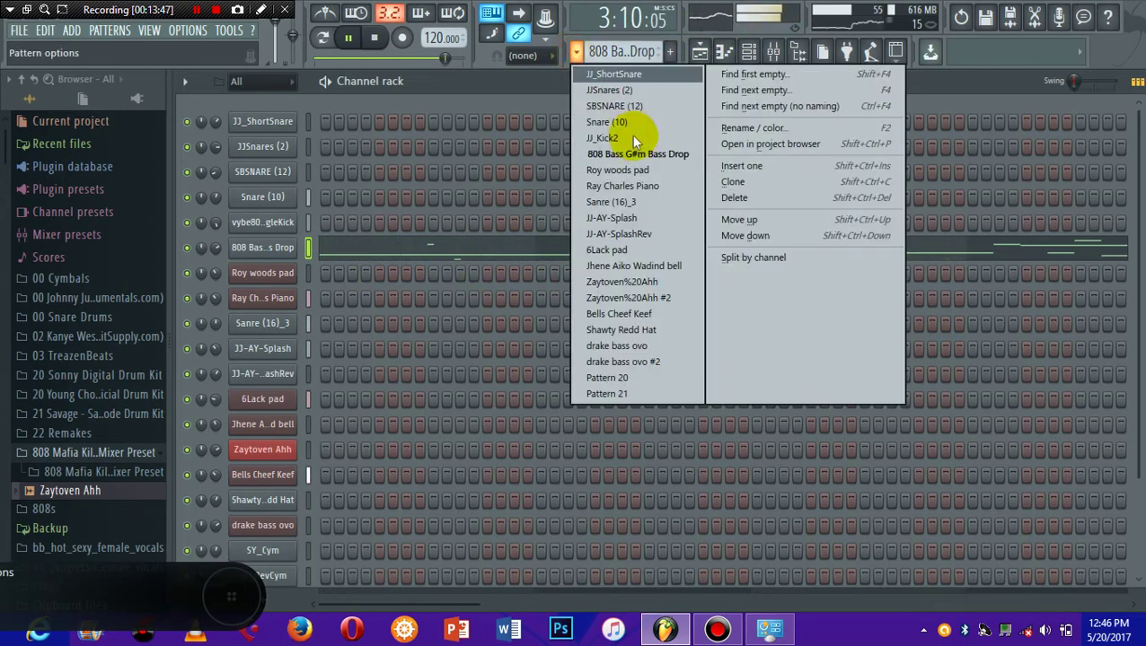
{"action": "left_click", "coordinate": [522, 90]}
Step: Show the Master track's effects in the mixer, examine the Gross Beat time preset, and close Gross Beat and the mixer
{"action": "left_click", "coordinate": [773, 52]}
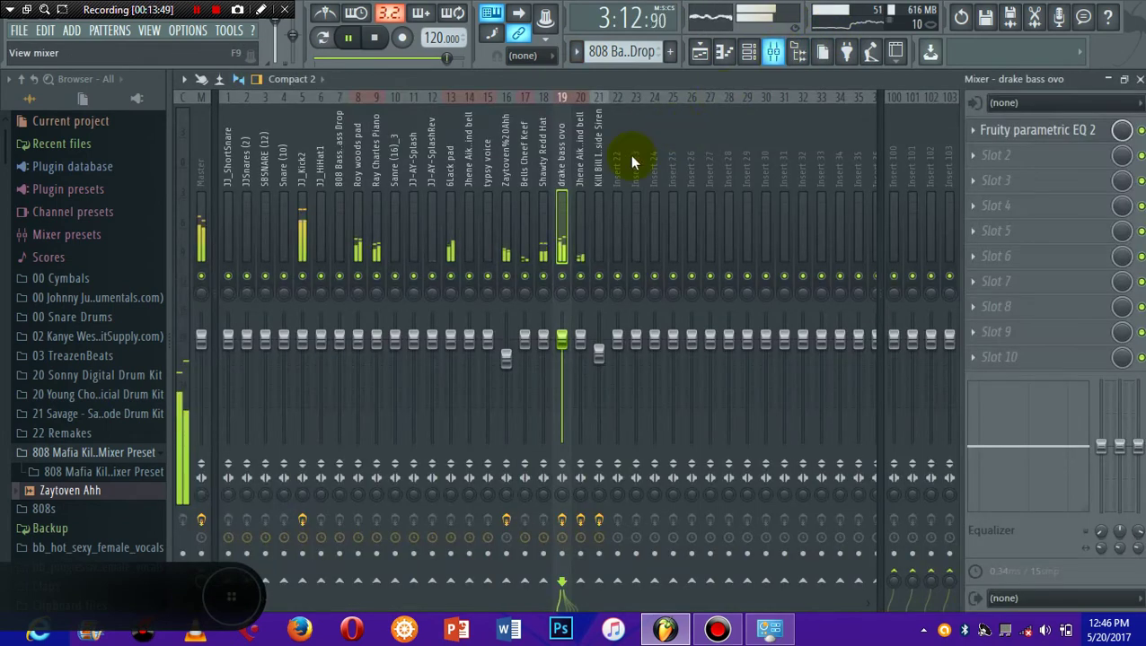
{"action": "left_click", "coordinate": [199, 205]}
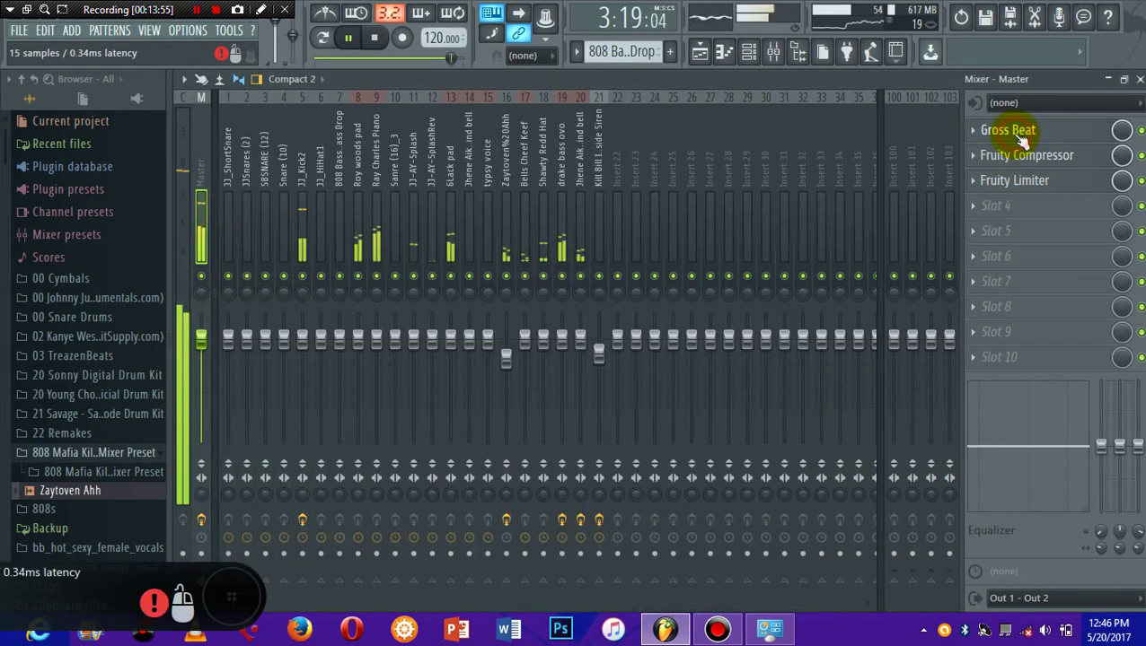
{"action": "left_click", "coordinate": [1014, 130]}
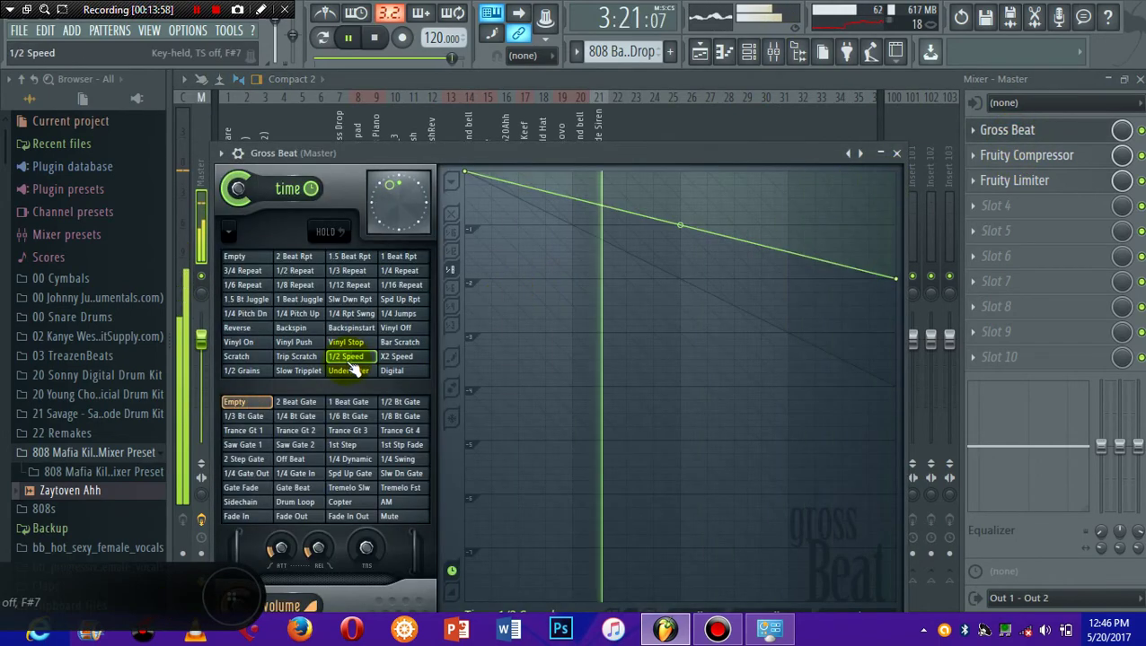
{"action": "left_click", "coordinate": [897, 154]}
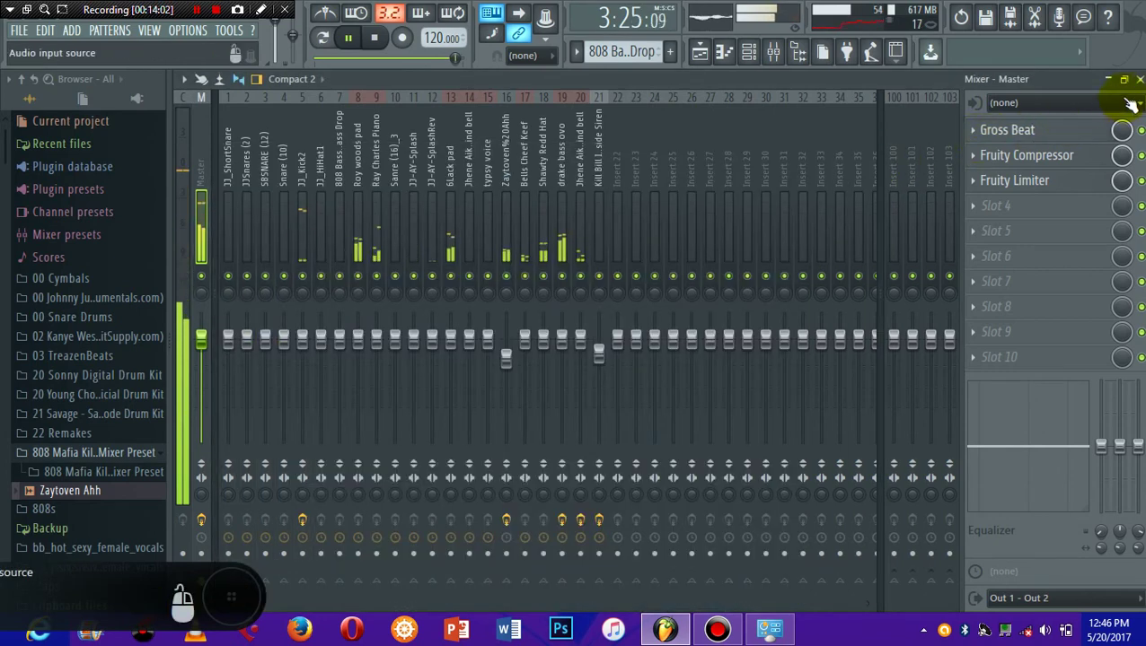
{"action": "key", "text": "Escape"}
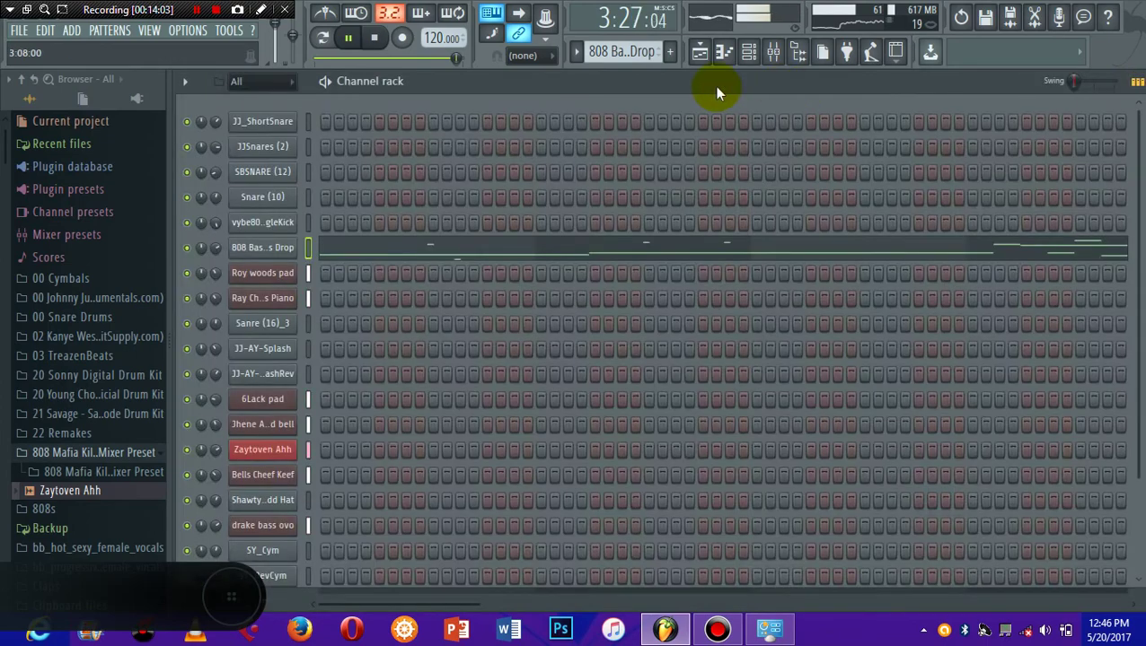
Step: Show the song arrangement in the playlist, stop playback, and close the playlist
{"action": "left_click", "coordinate": [701, 54]}
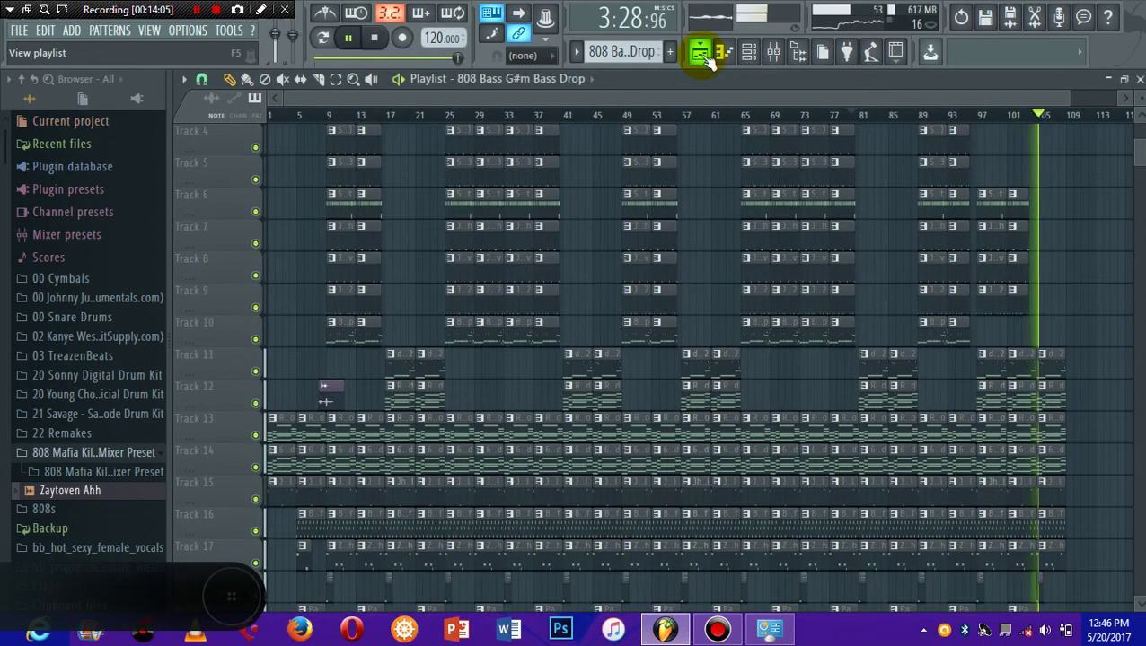
{"action": "key", "text": "space"}
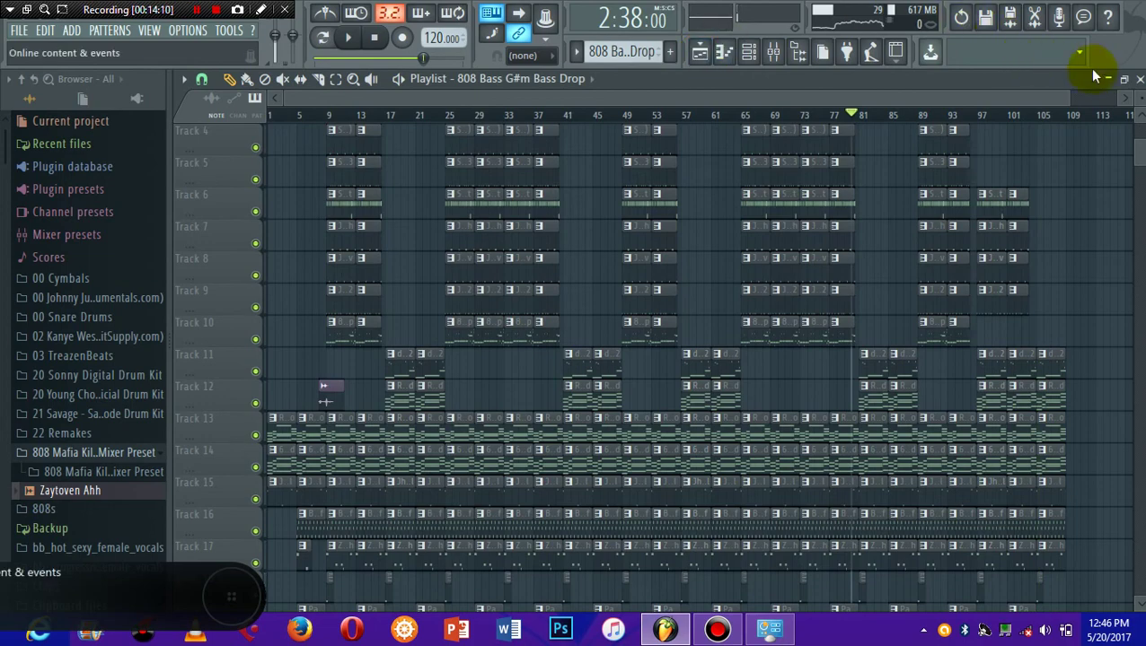
{"action": "left_click", "coordinate": [1138, 81]}
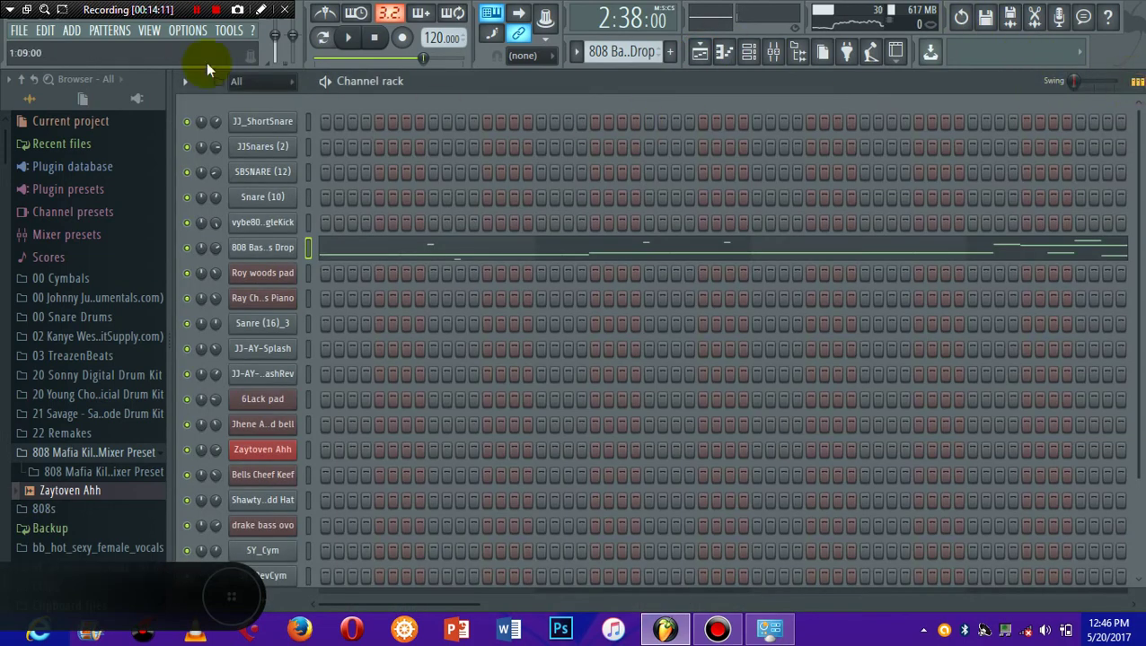